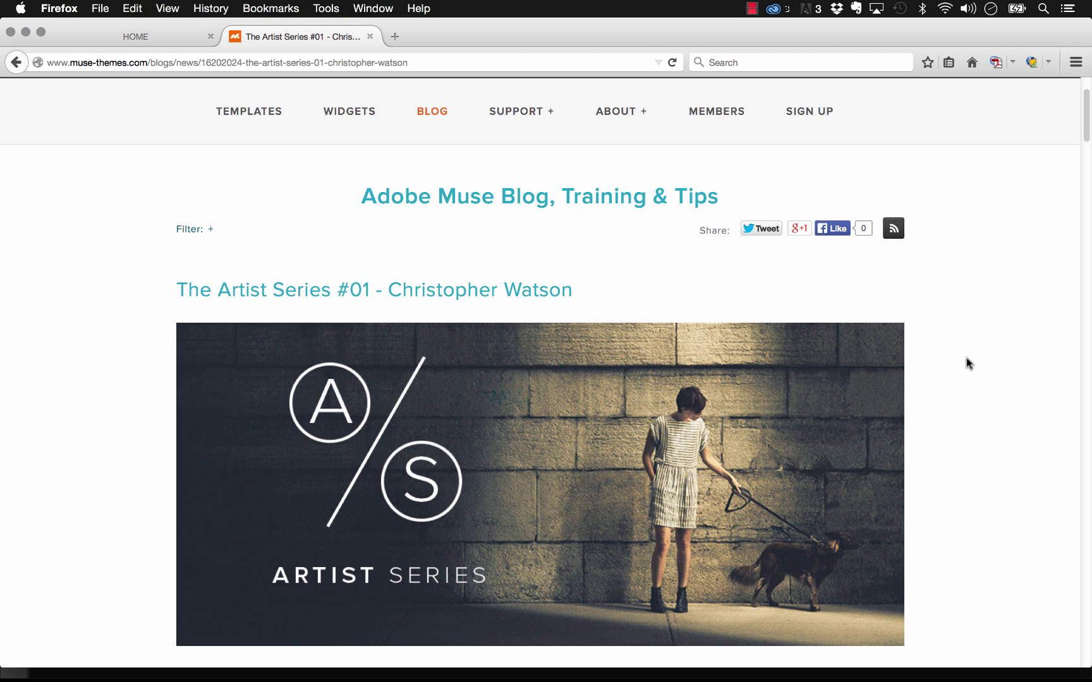
Step: Skim the Artist Series #01 blog post introduction and switch to the MNHTN demo site's home page
scroll(954, 357, "down", 3)
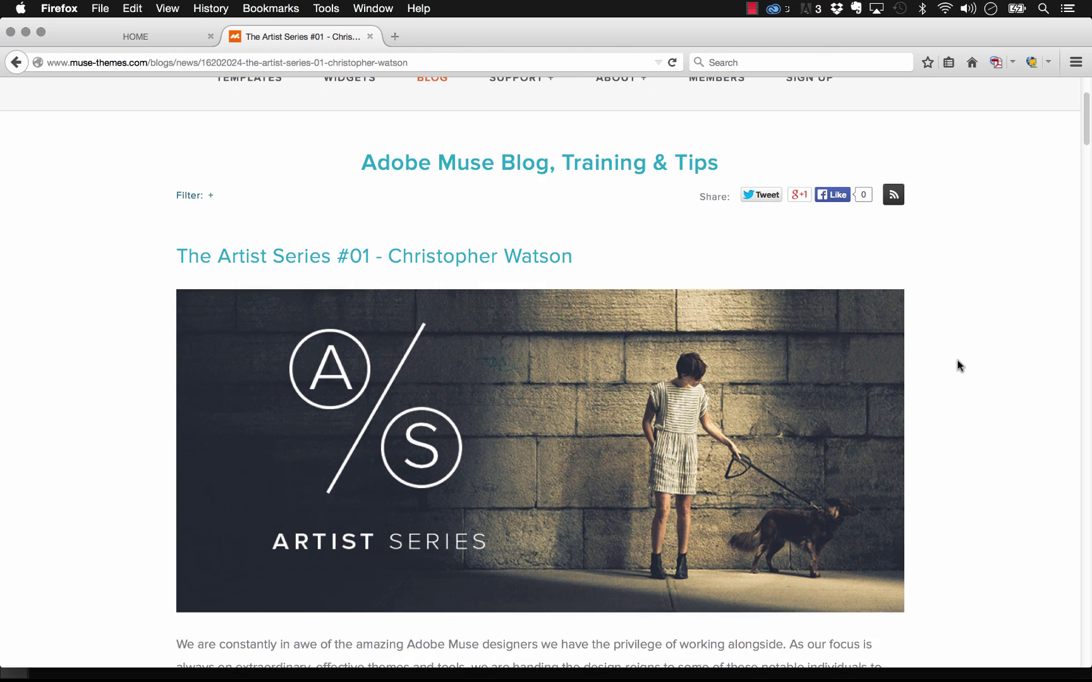
scroll(957, 360, "down", 10)
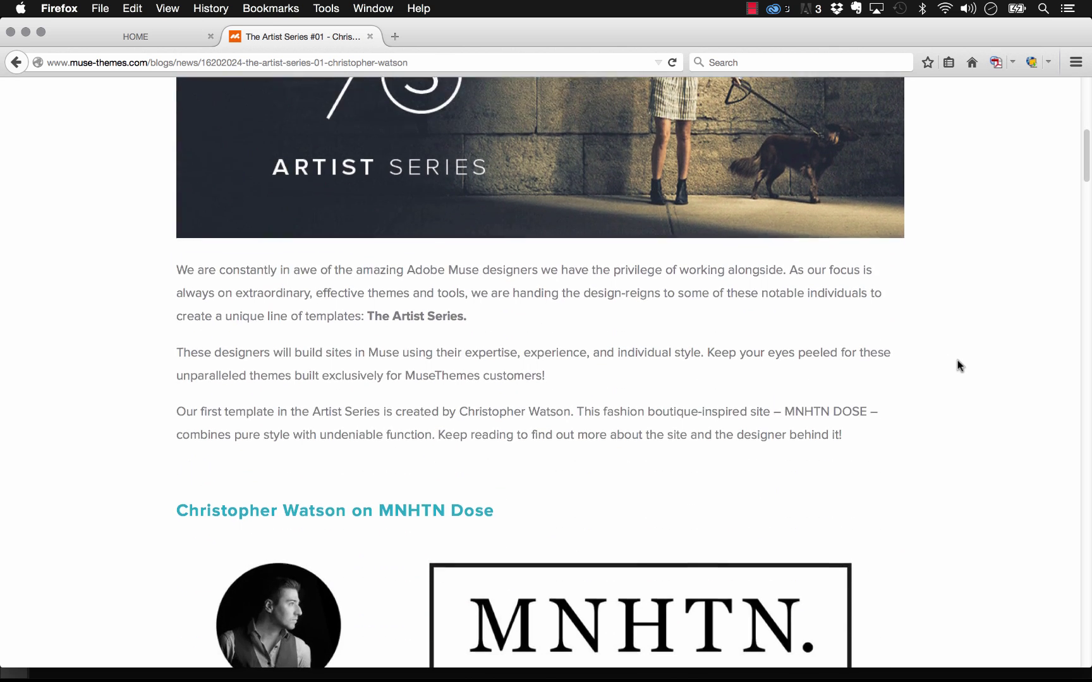
left_click(123, 39)
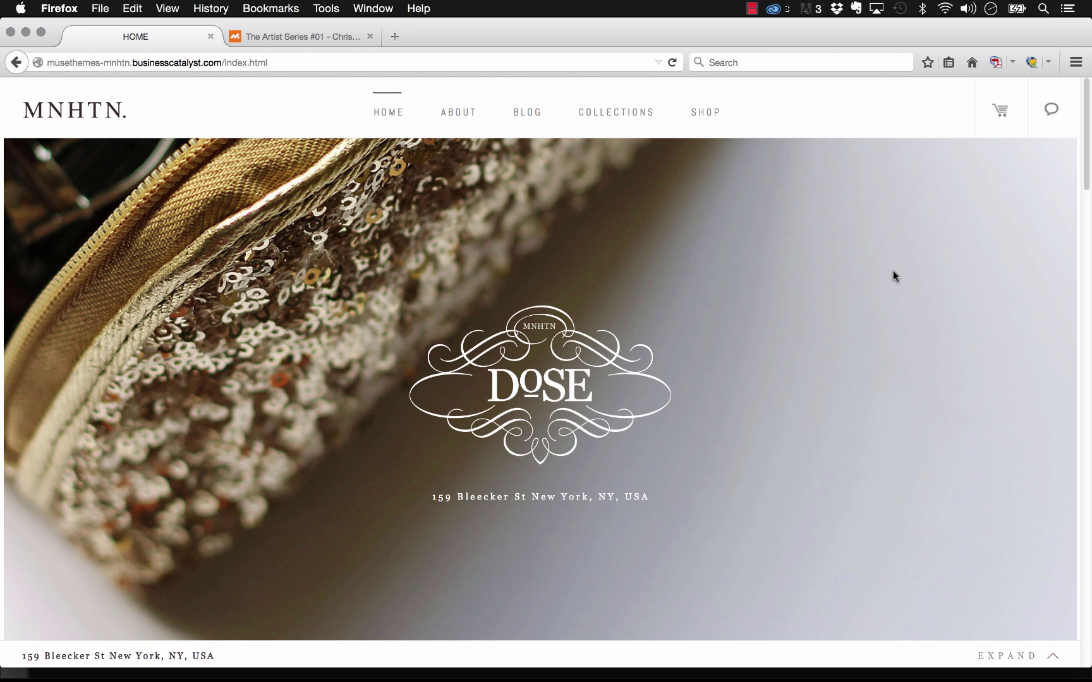
Step: Look through the home page's featured product cards and return to the hero banner
scroll(913, 304, "down", 3)
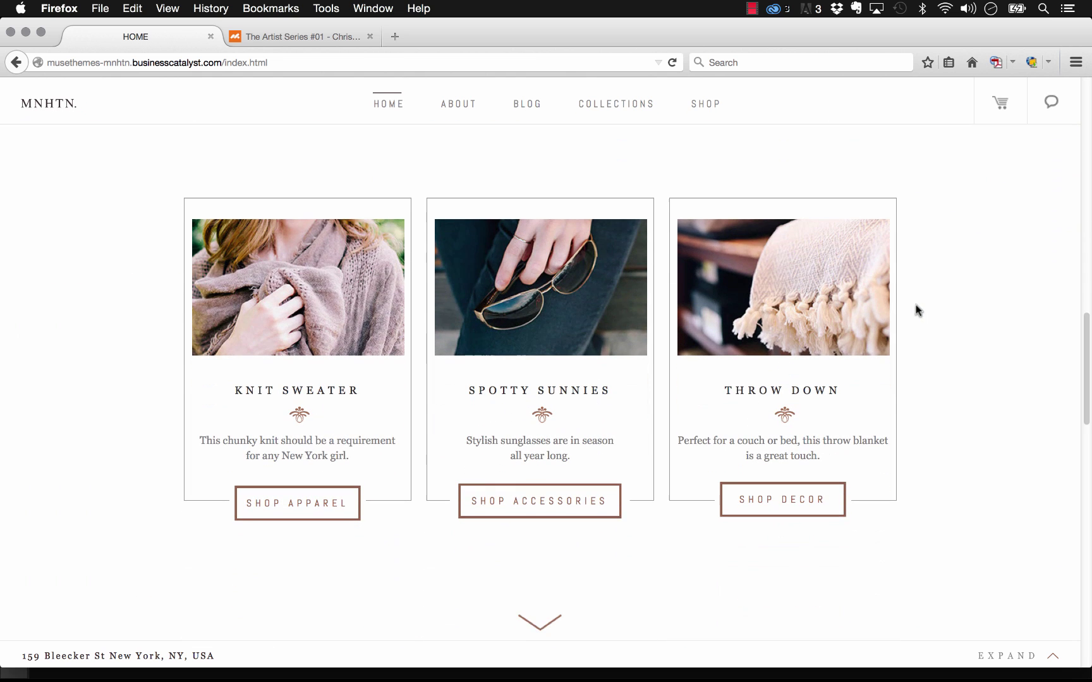
scroll(989, 293, "down", 1)
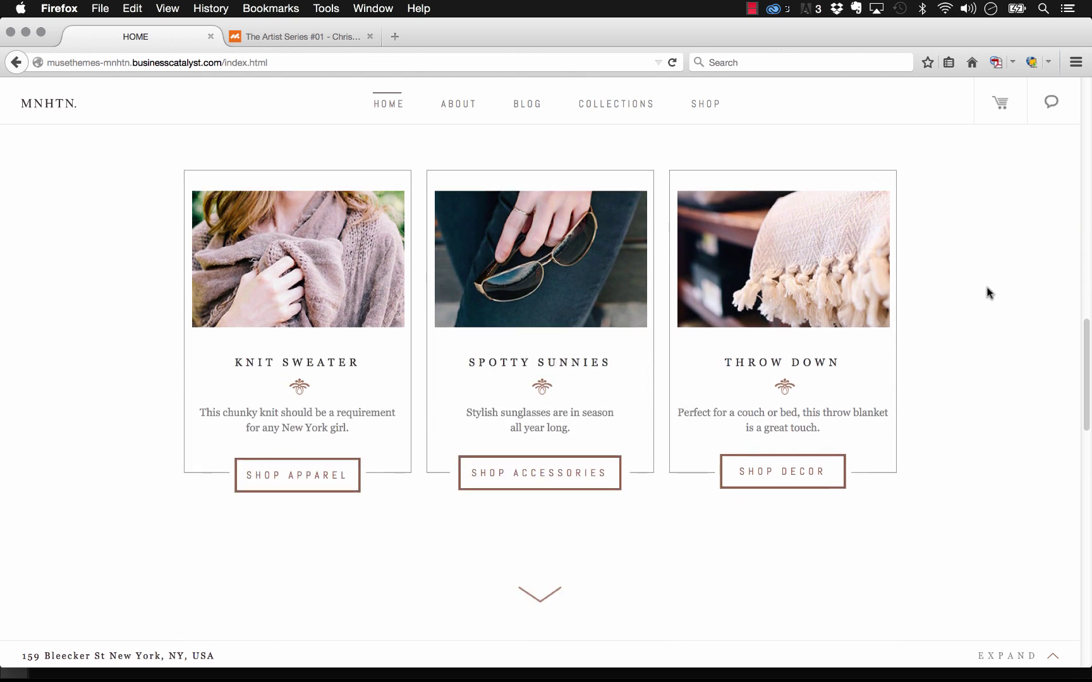
scroll(986, 291, "down", 5)
scroll(990, 304, "up", 4)
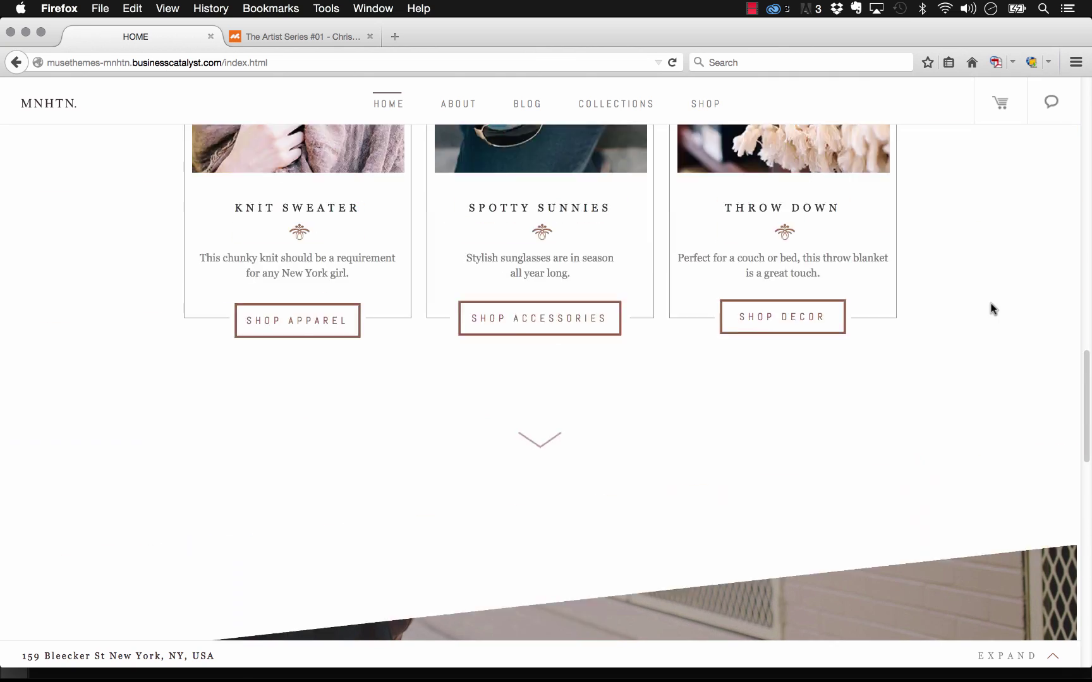
scroll(992, 309, "up", 6)
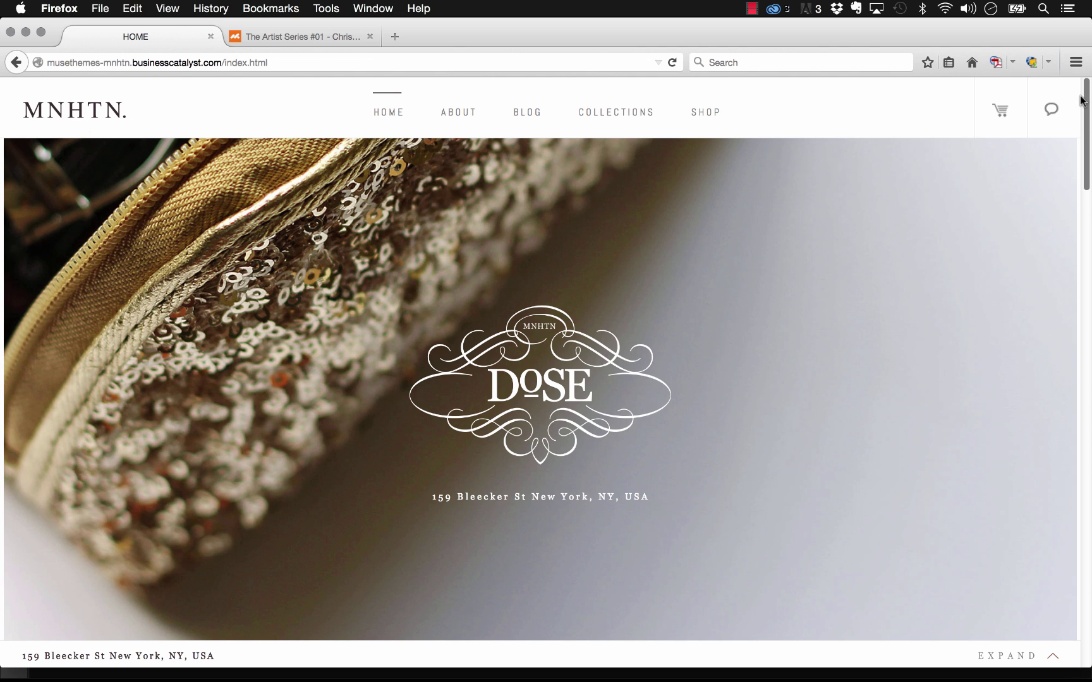
Step: Examine the home page's scroll effects from the header and hero banner down to the Follow Us section
scroll(1080, 99, "down", 1)
scroll(1085, 92, "up", 1)
scroll(1084, 93, "down", 1)
scroll(1083, 90, "up", 1)
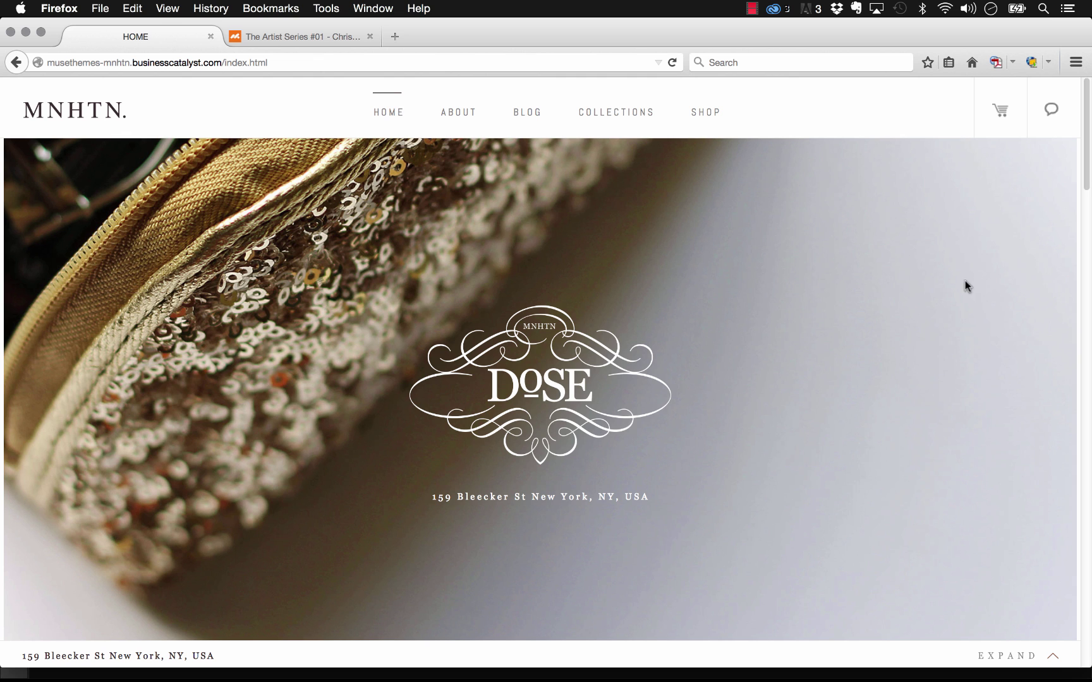
scroll(1086, 102, "down", 1)
left_click_drag(1087, 102, 1082, 133)
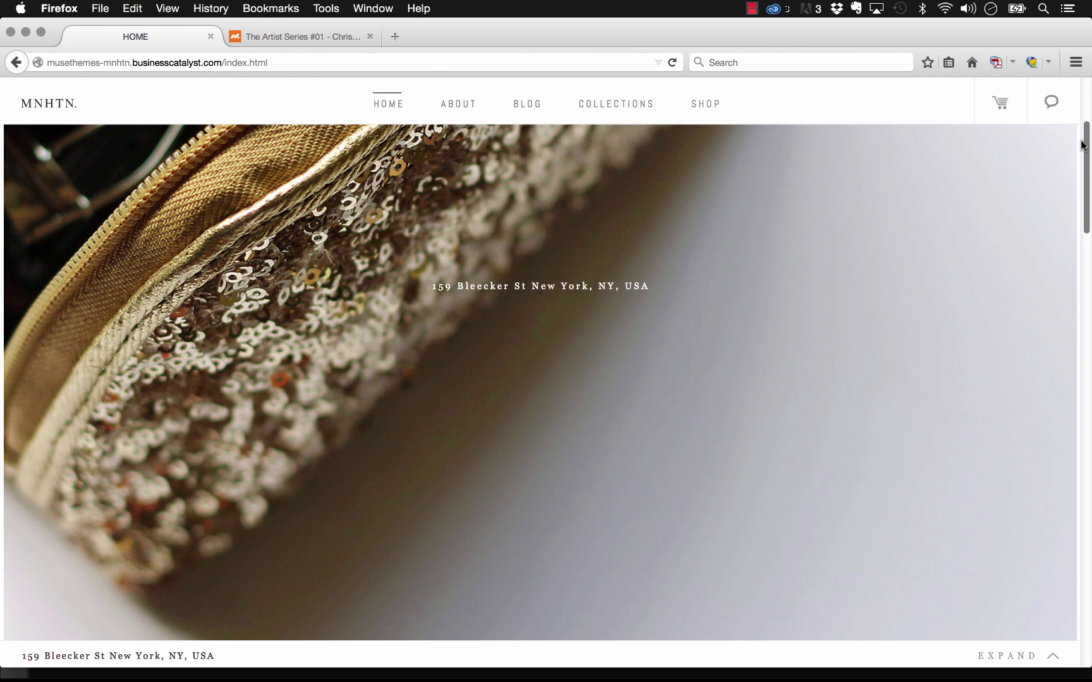
scroll(923, 207, "down", 5)
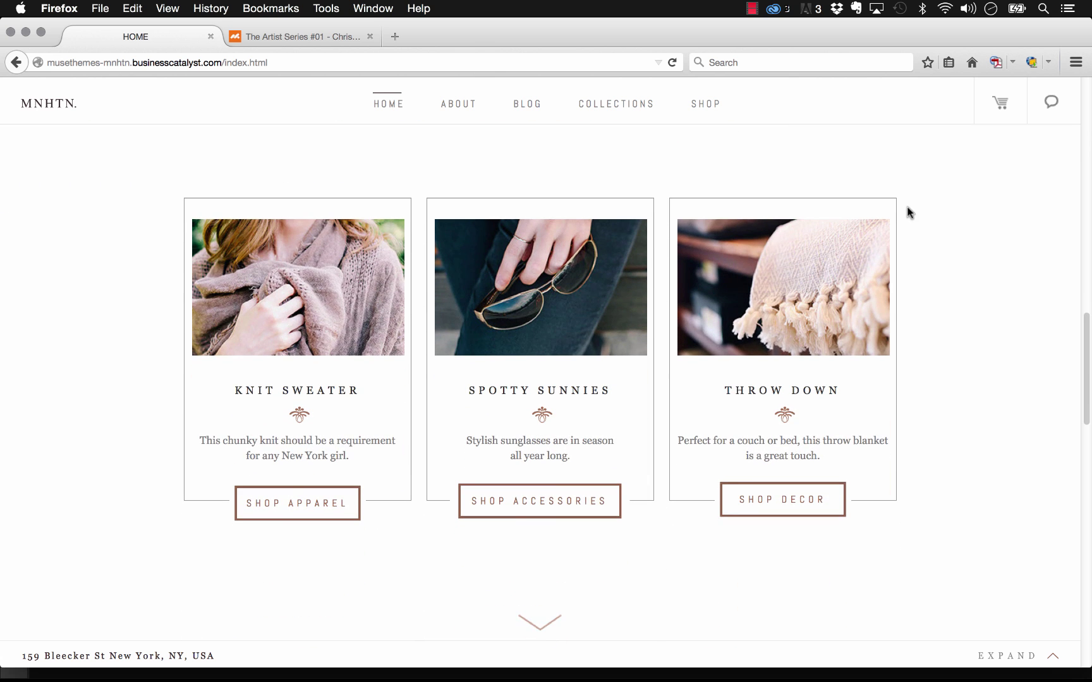
scroll(910, 212, "down", 5)
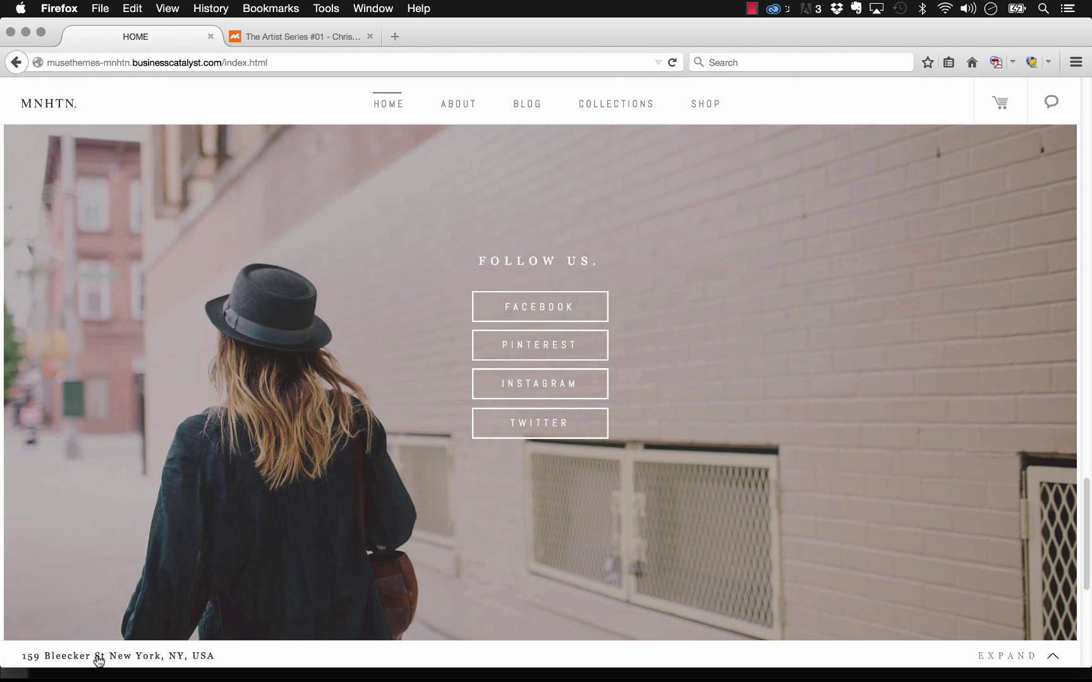
Step: Expand the footer to view its site map and mailing list email field, and collapse it again
left_click(1019, 657)
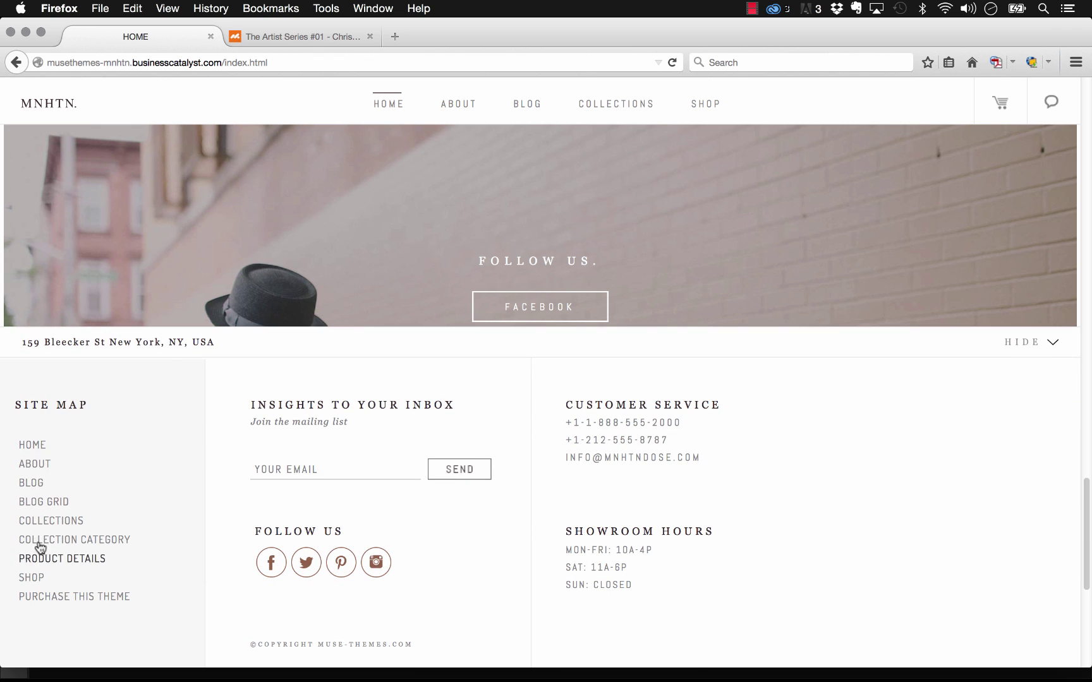
left_click(282, 466)
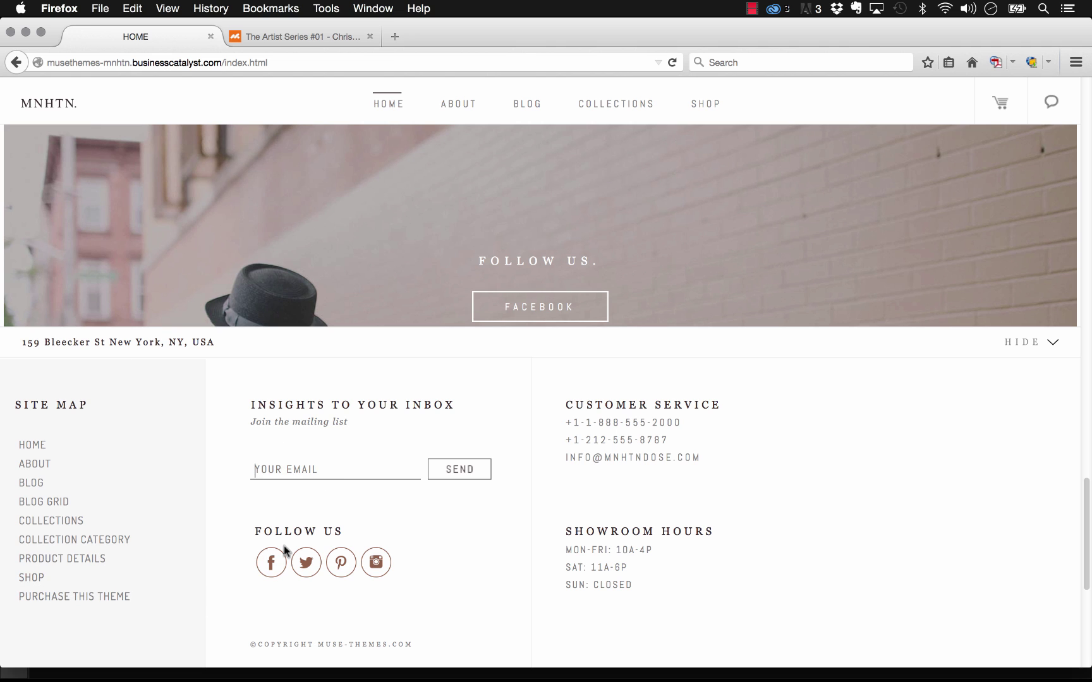
left_click(512, 592)
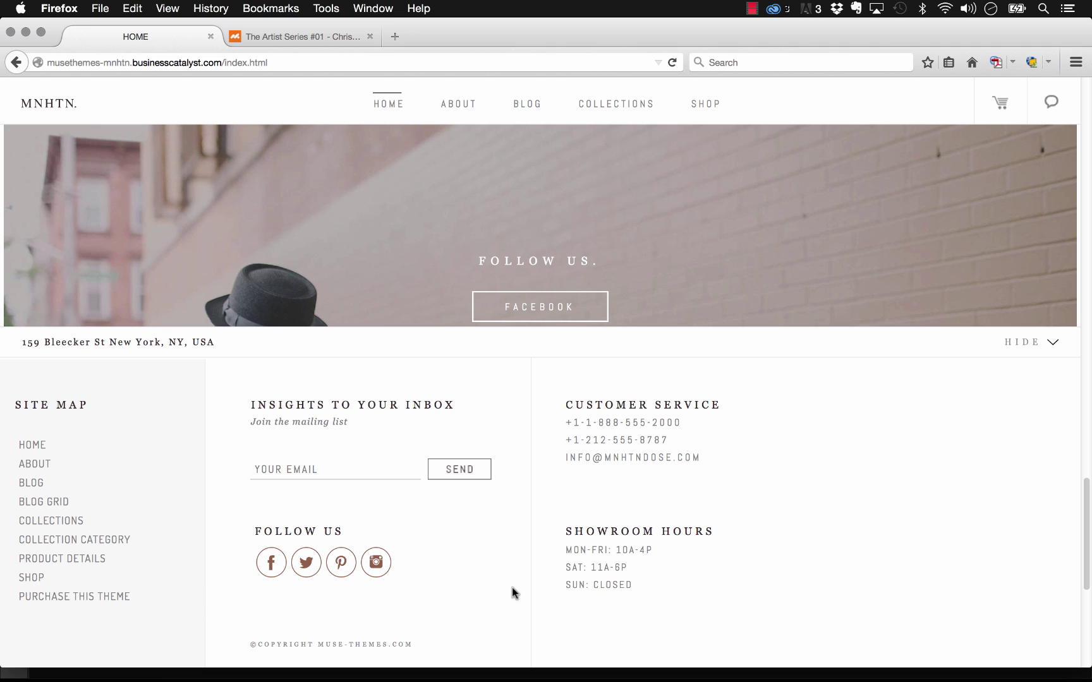
left_click(1029, 348)
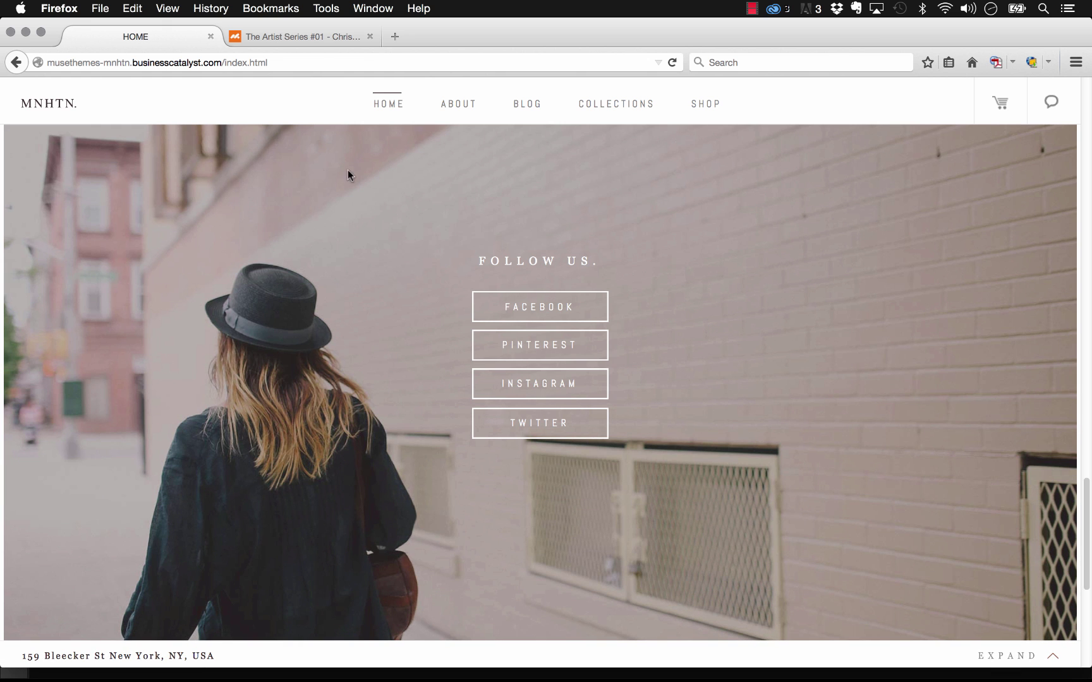
Step: Open the About page, view its changing background images and side text, and return to its beginning
left_click(467, 107)
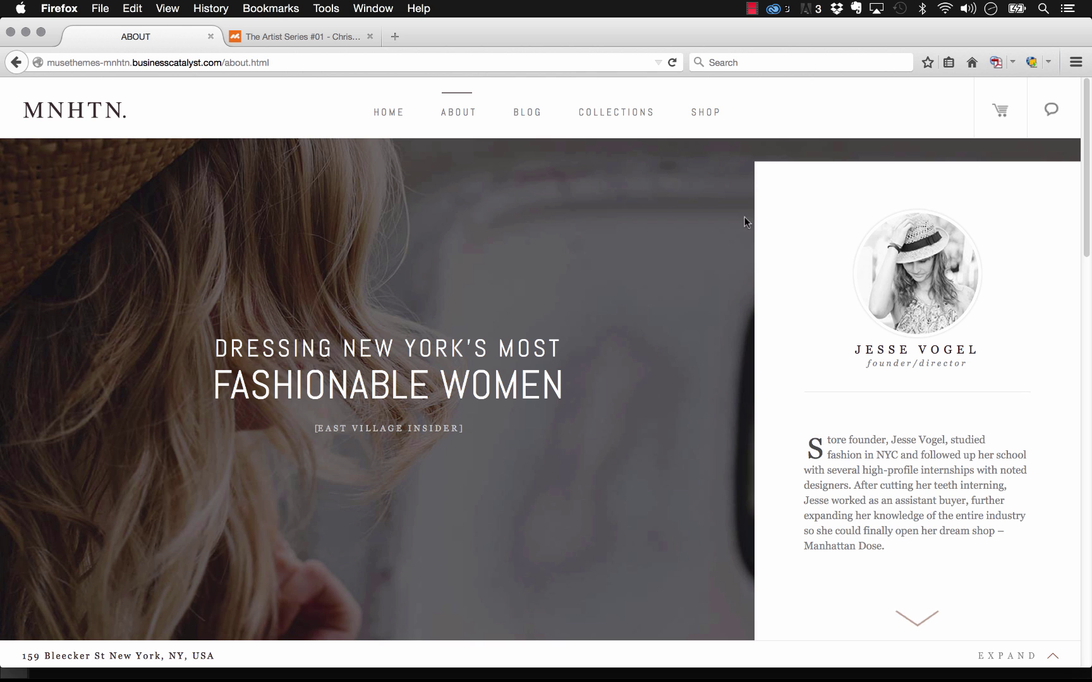
scroll(765, 225, "down", 5)
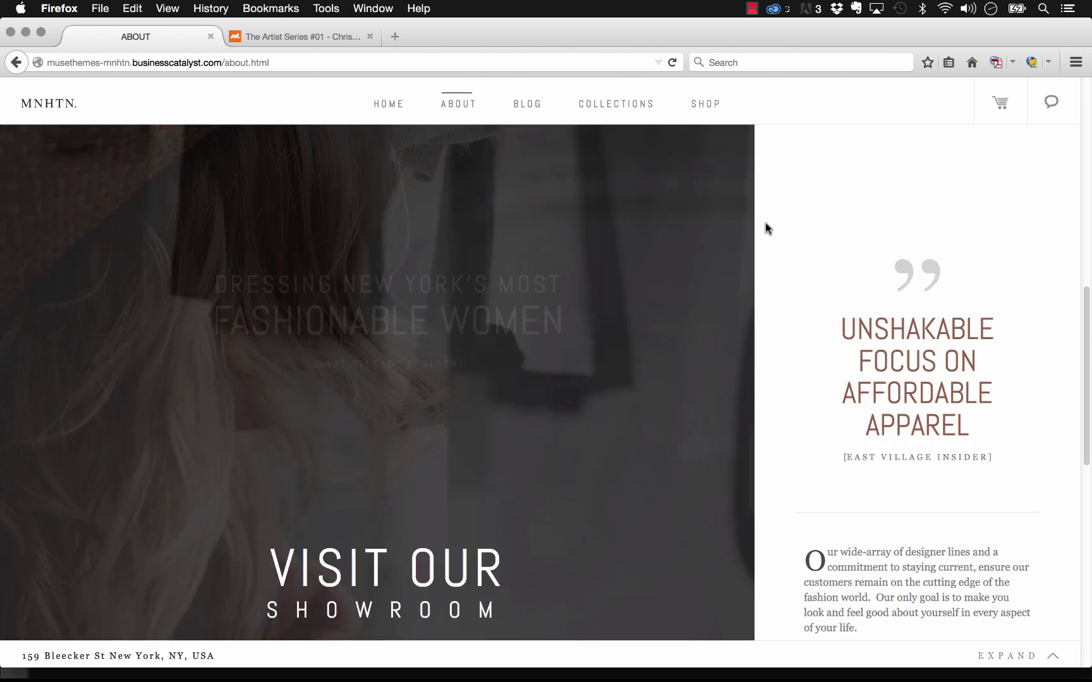
scroll(755, 221, "up", 5)
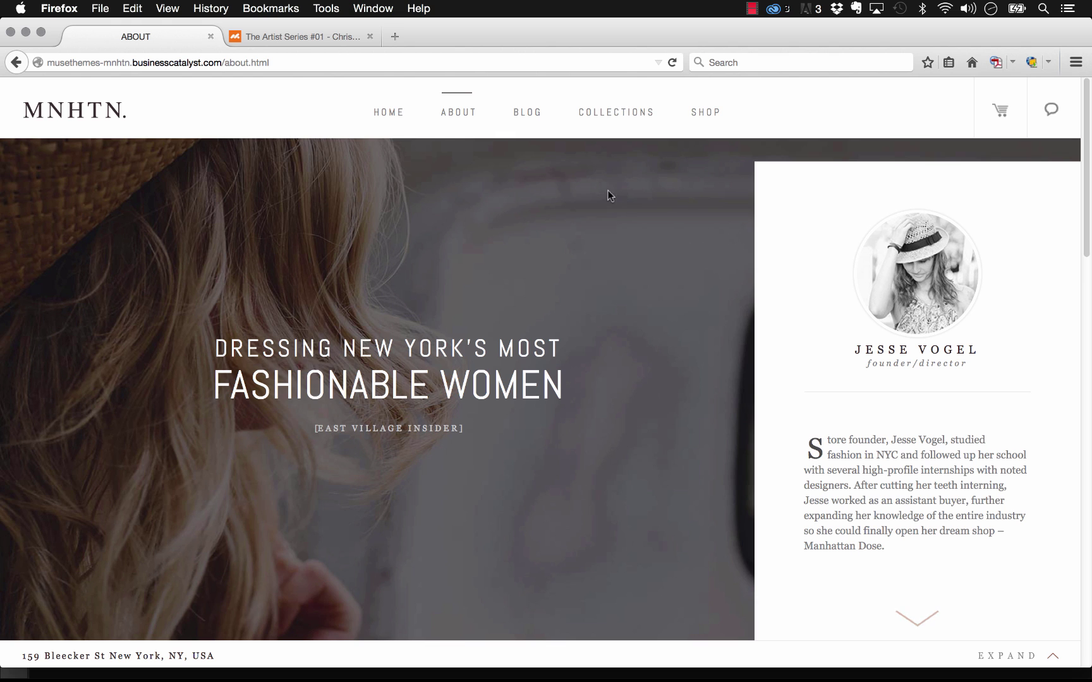
Step: Open the Blog page, bring up its email sign-up form, and close the form
left_click(534, 115)
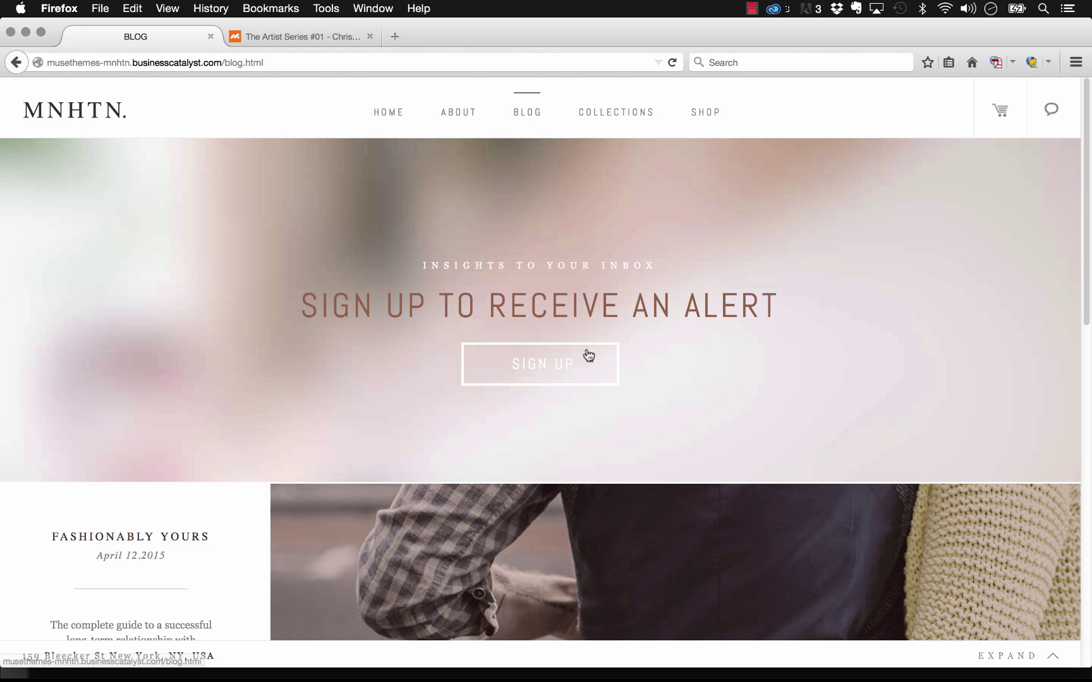
left_click(551, 371)
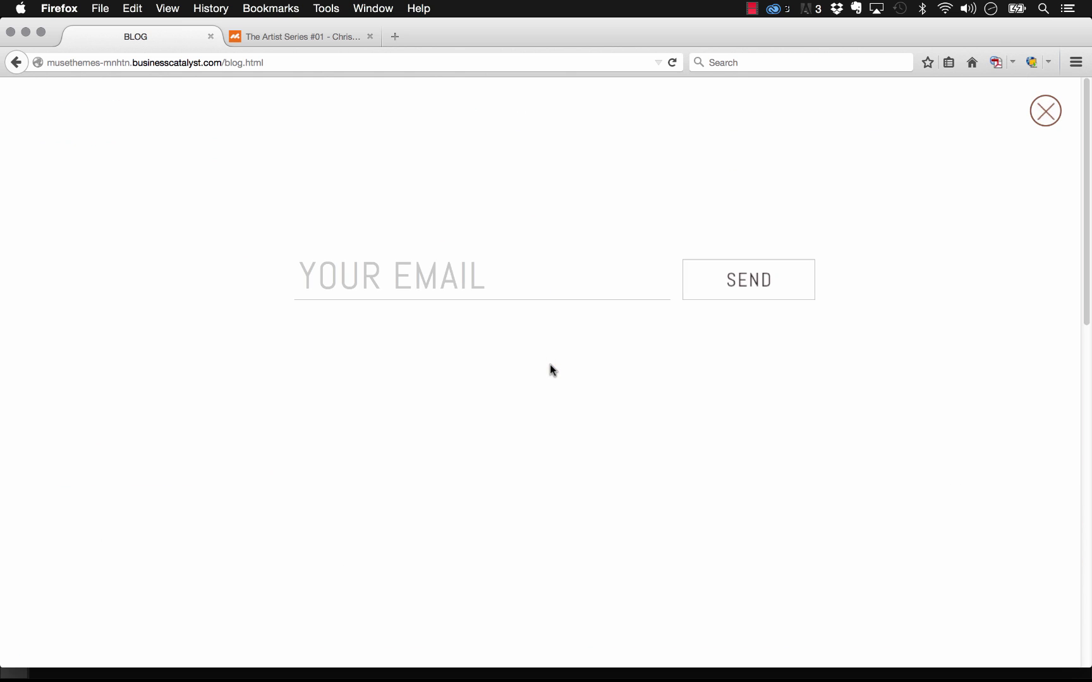
left_click(429, 282)
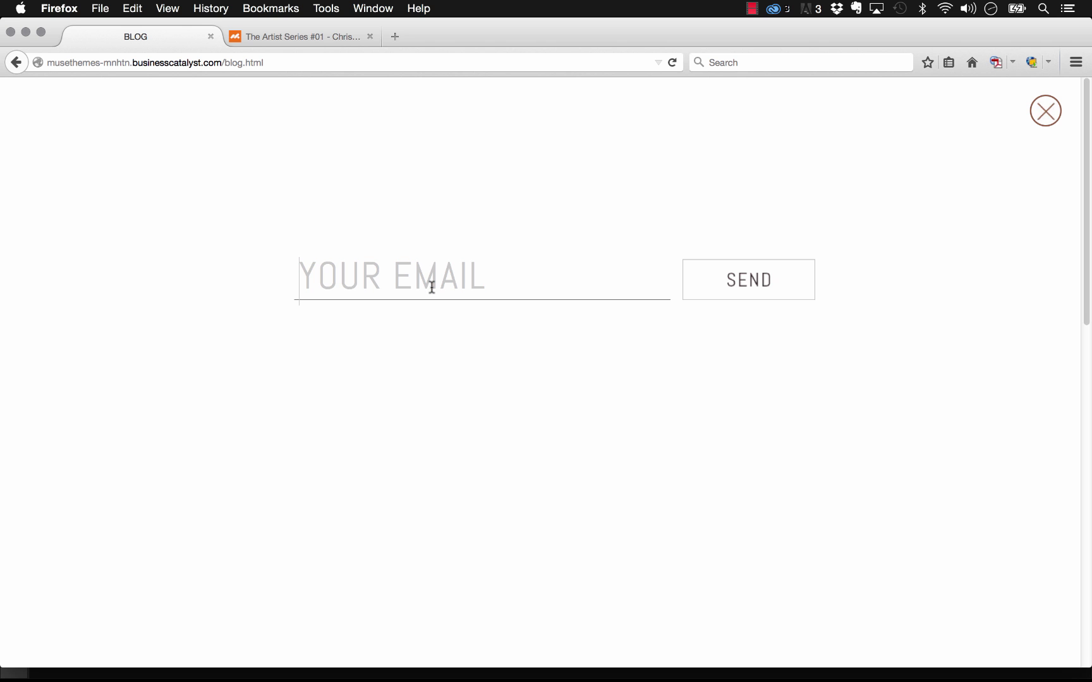
left_click(1045, 125)
Step: Open the first Fashionably Yours article, show its sharing options, and advance to the next article
scroll(610, 453, "down", 5)
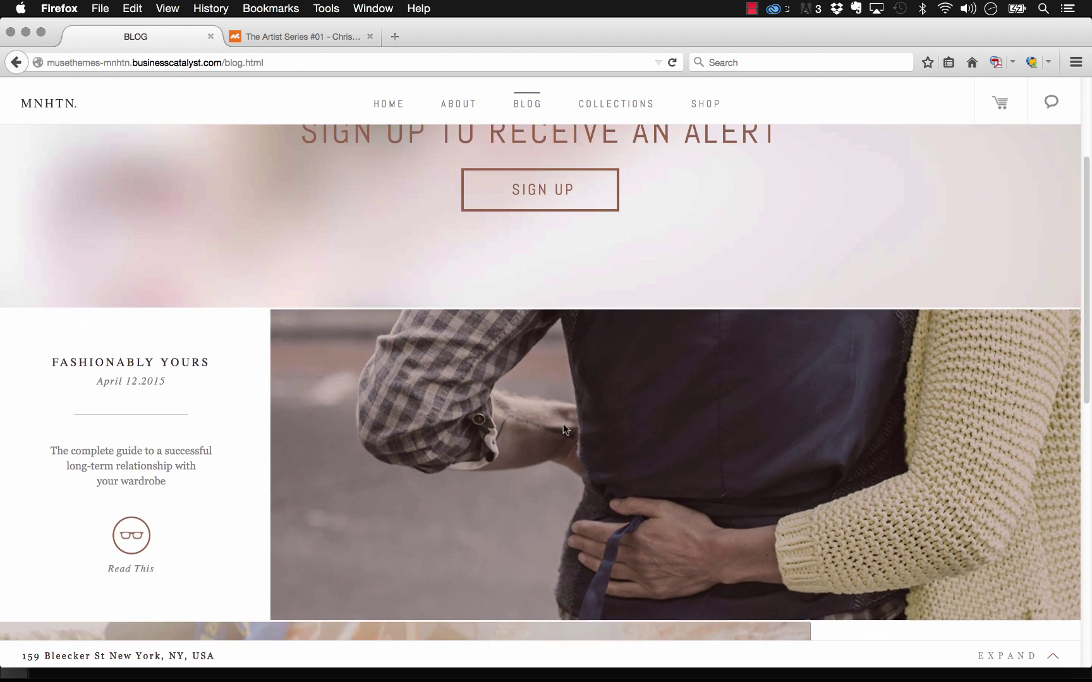
scroll(174, 498, "down", 1)
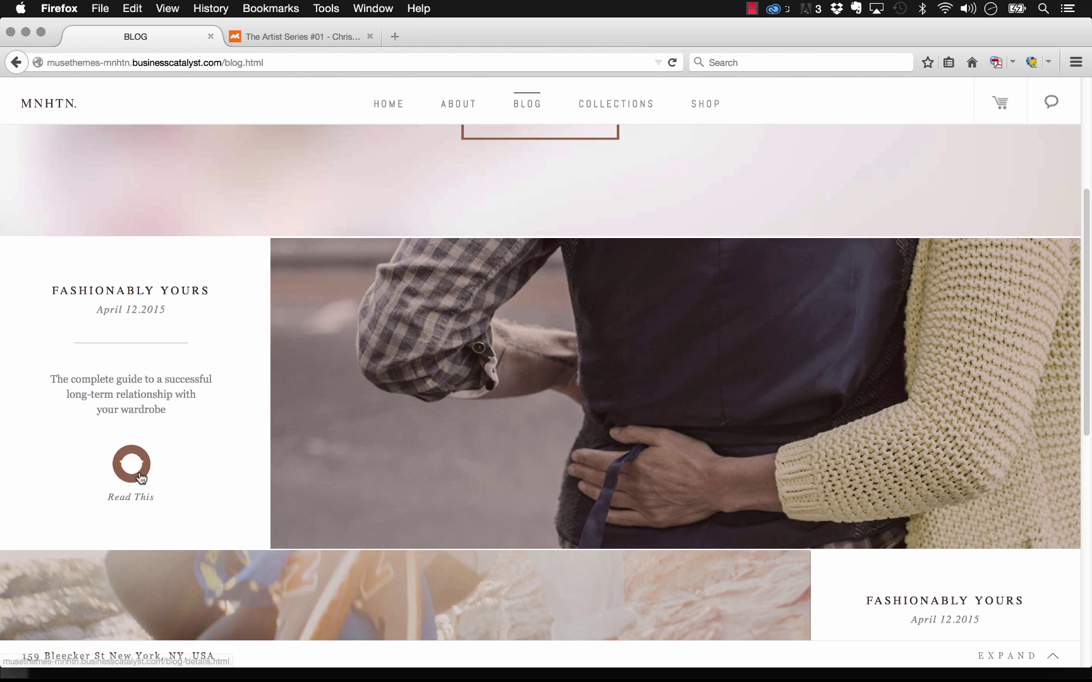
left_click(130, 466)
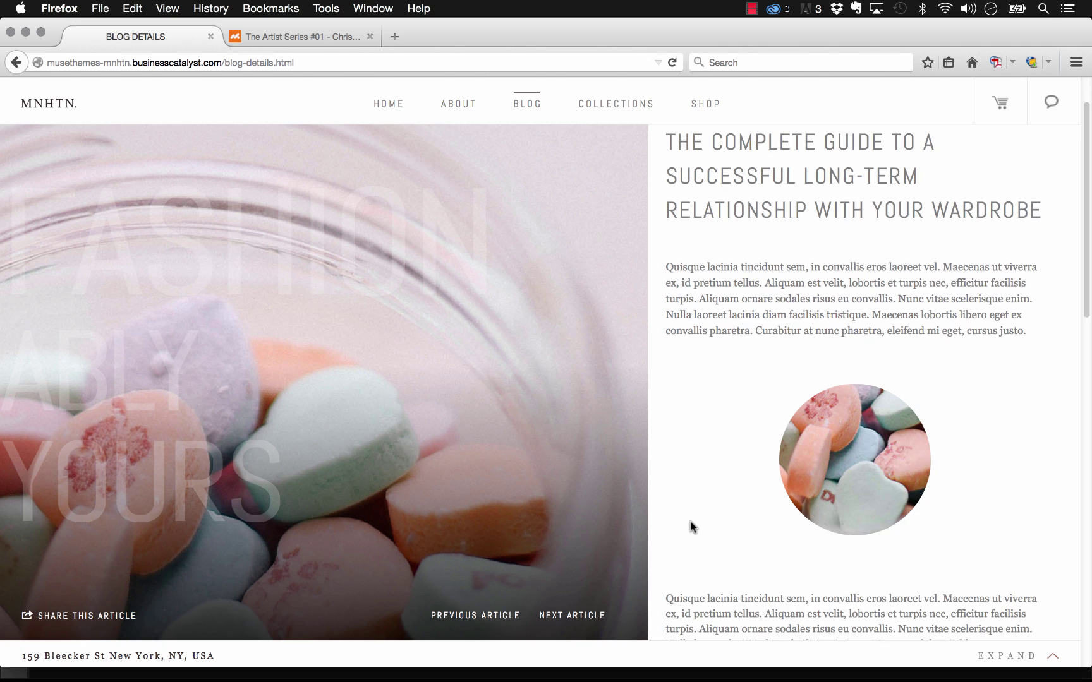
left_click(77, 621)
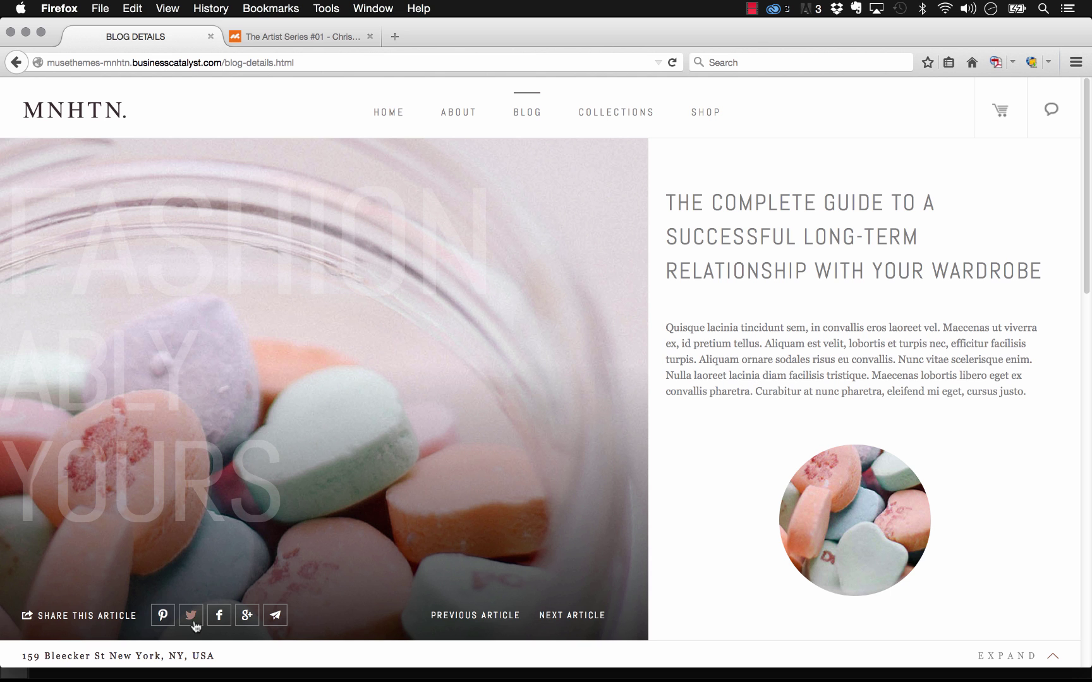
left_click(567, 615)
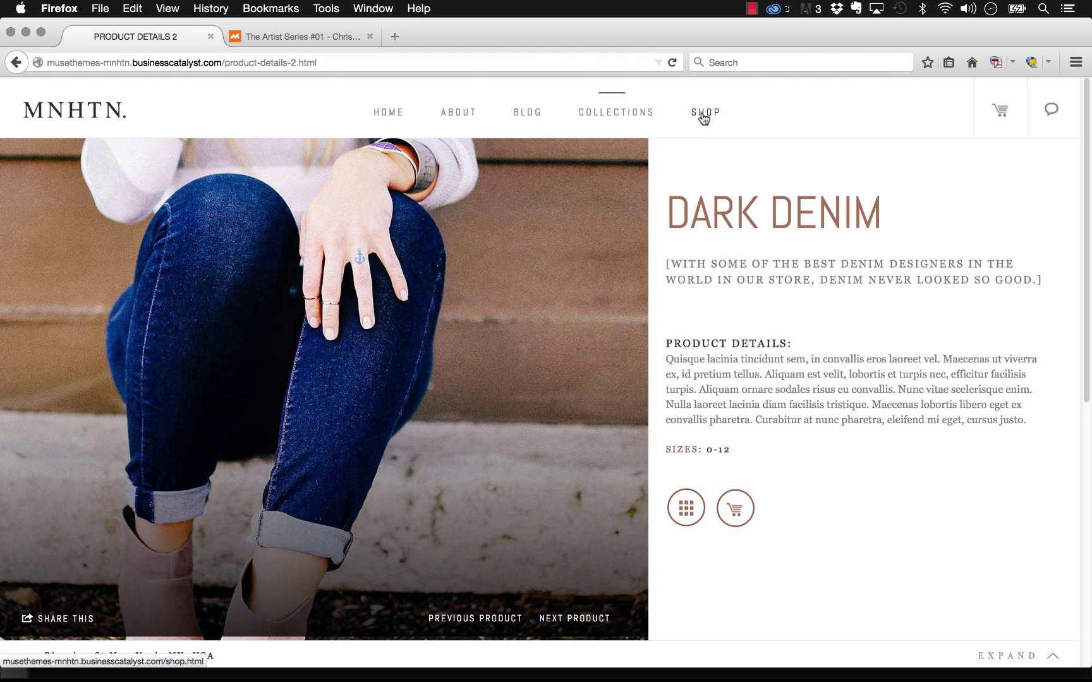
Step: Open the Collections page and enter the decor collection from the Woven Throw tile
left_click(634, 121)
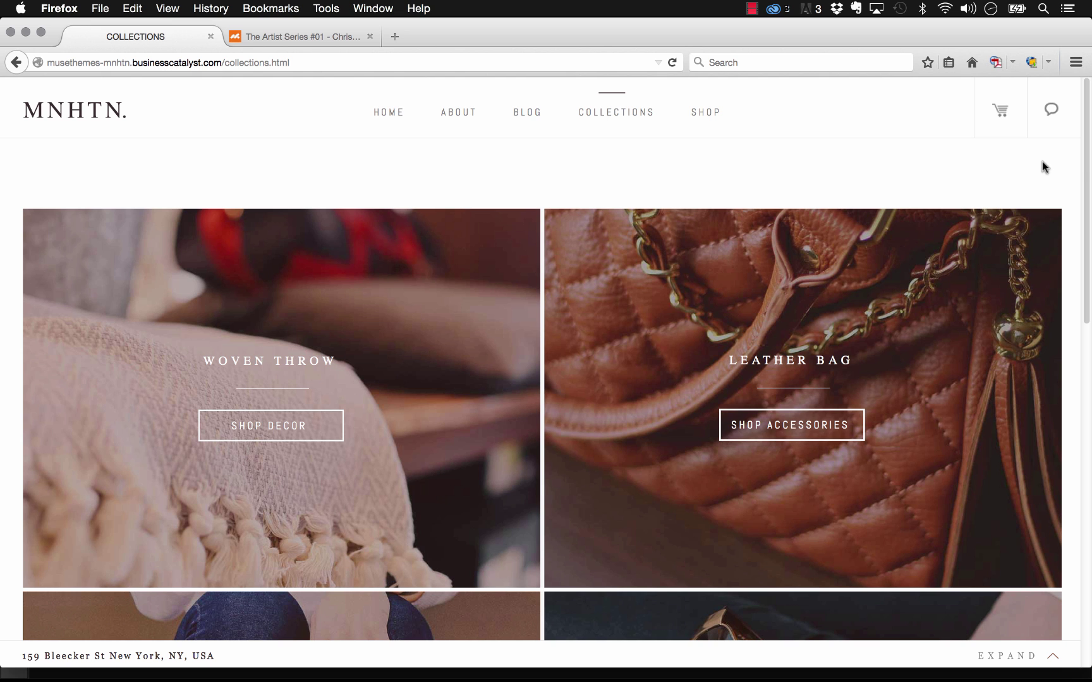
left_click_drag(1088, 170, 1088, 125)
scroll(268, 353, "down", 2)
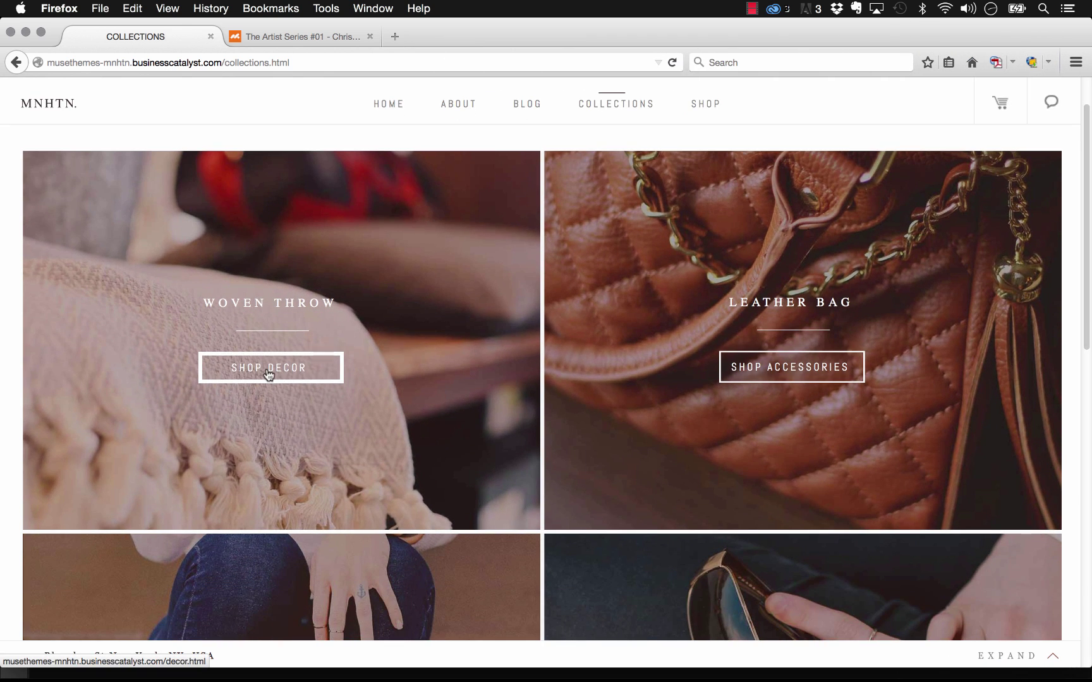
left_click(292, 375)
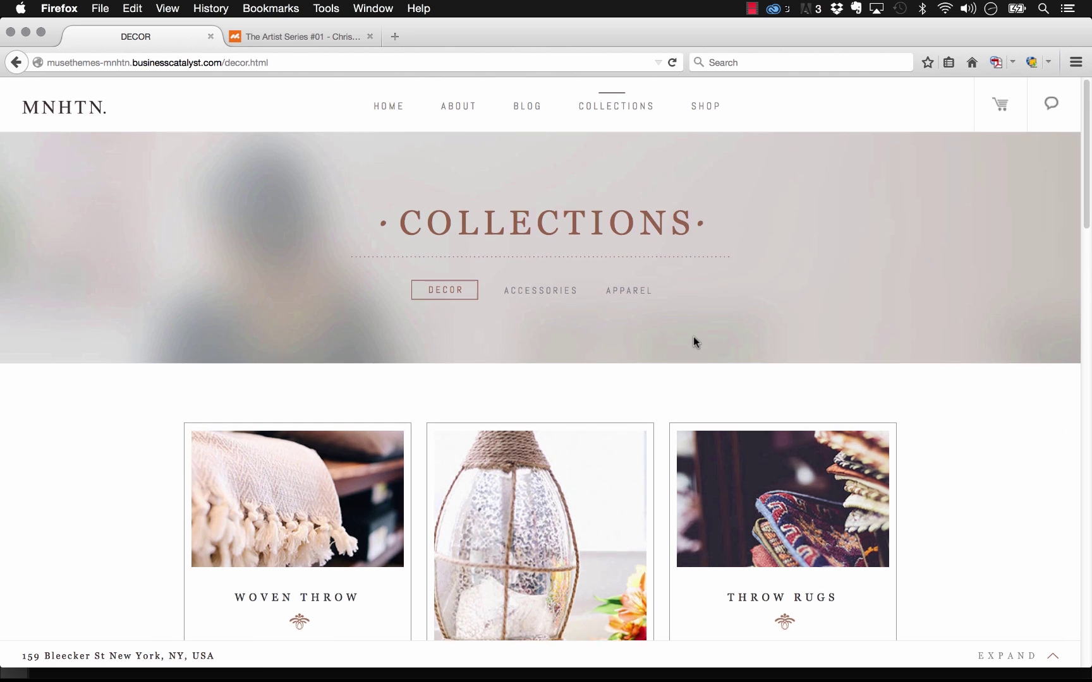
Step: View the product details from the Throw Rugs card, and go to the shop from the product page
scroll(1043, 300, "down", 5)
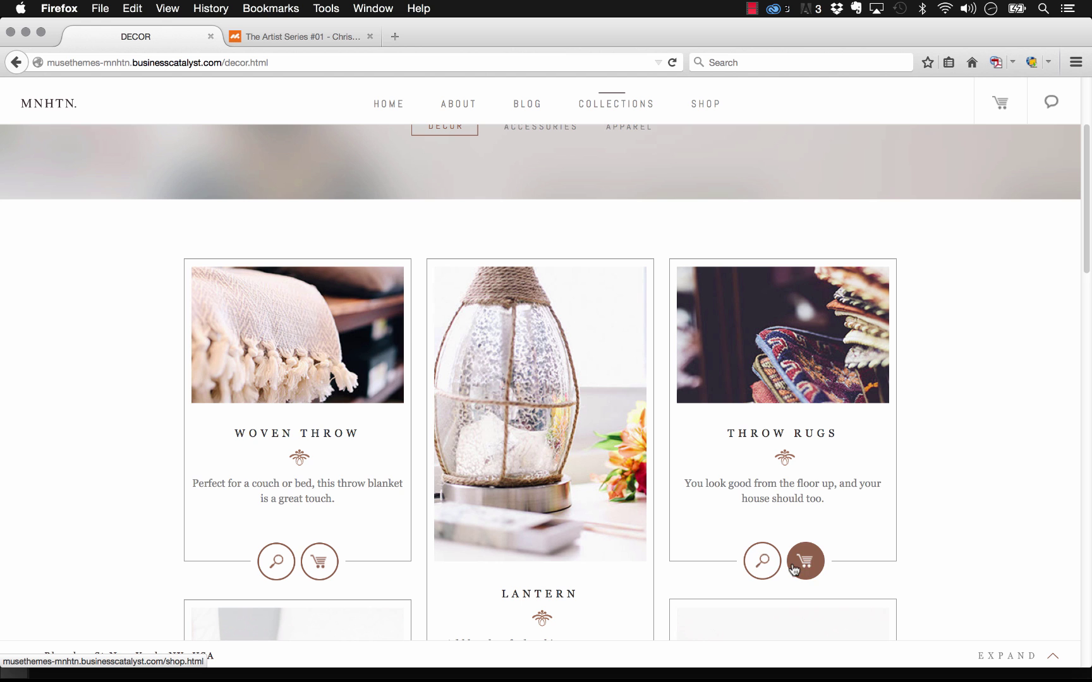
left_click(765, 567)
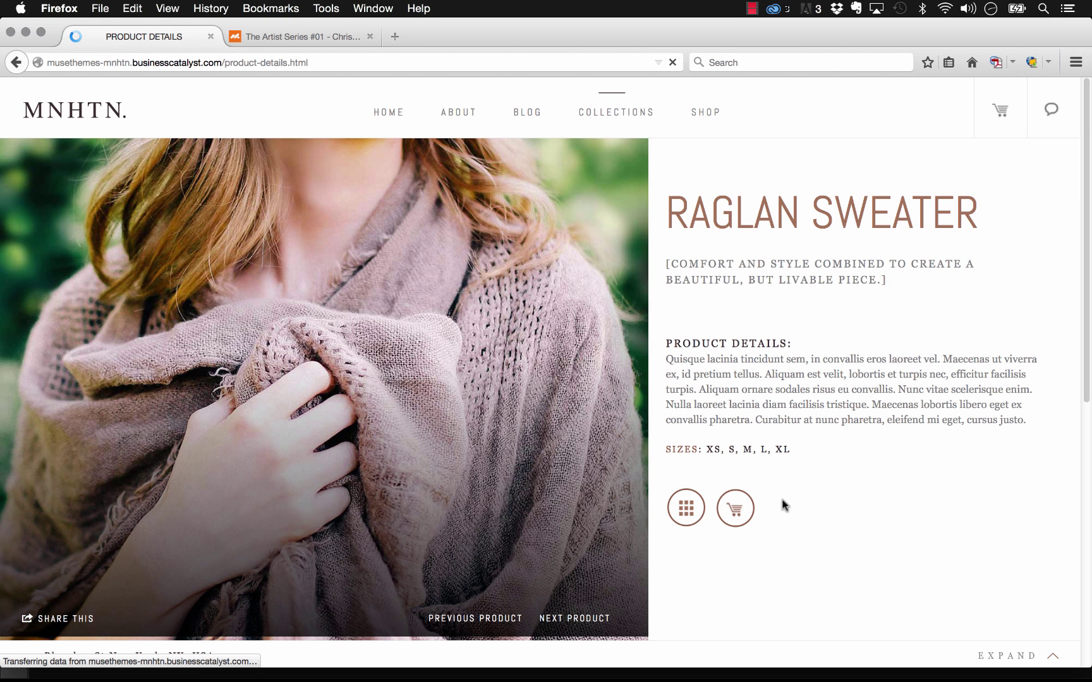
left_click(735, 513)
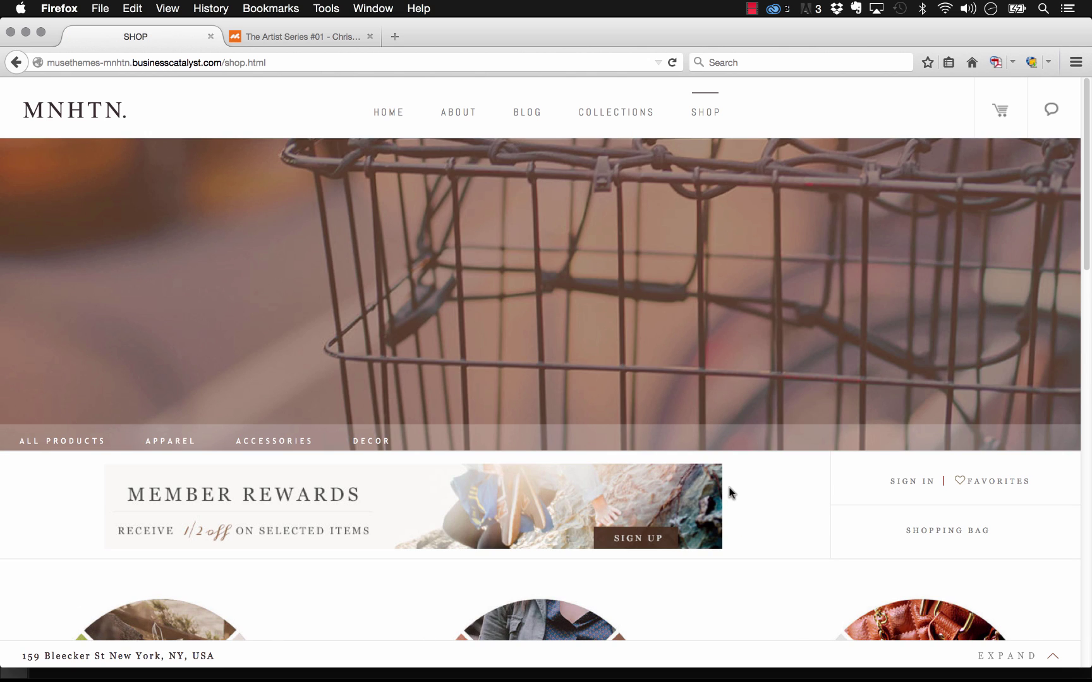
Step: Look over the shop's product categories and open the Apparel category
scroll(796, 495, "down", 3)
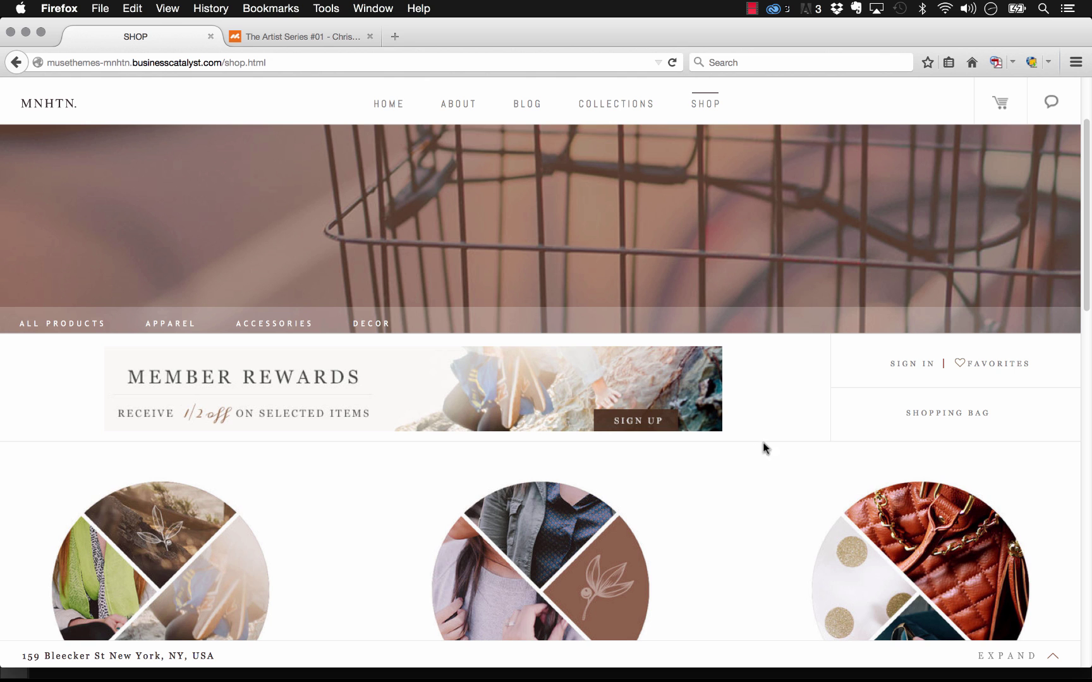
scroll(834, 426, "down", 4)
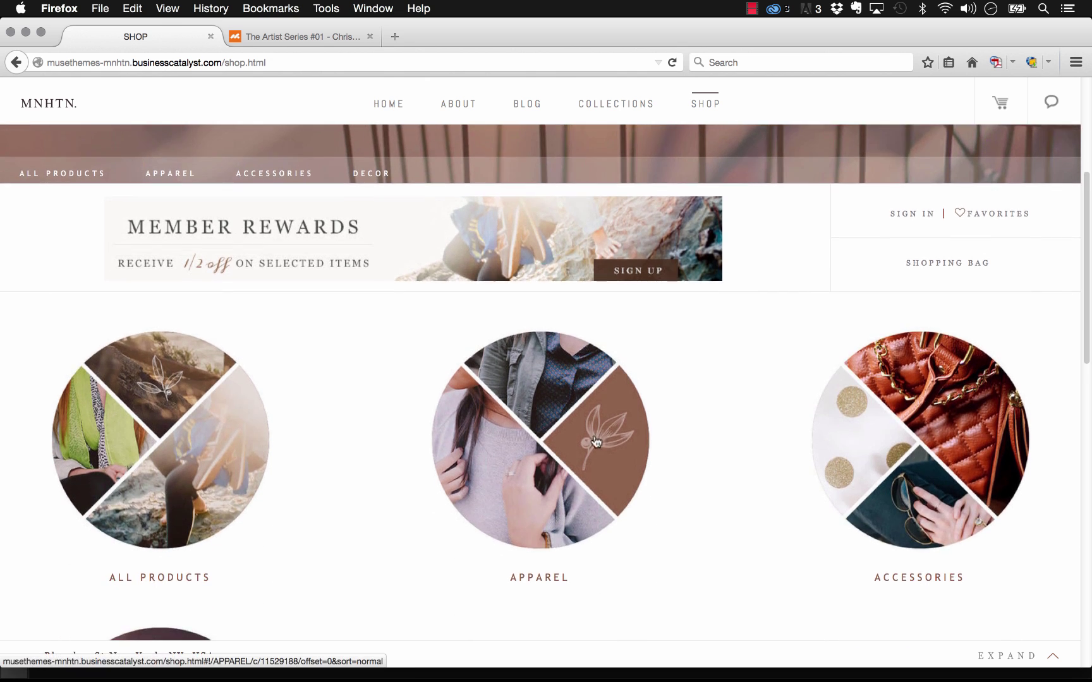
left_click(553, 450)
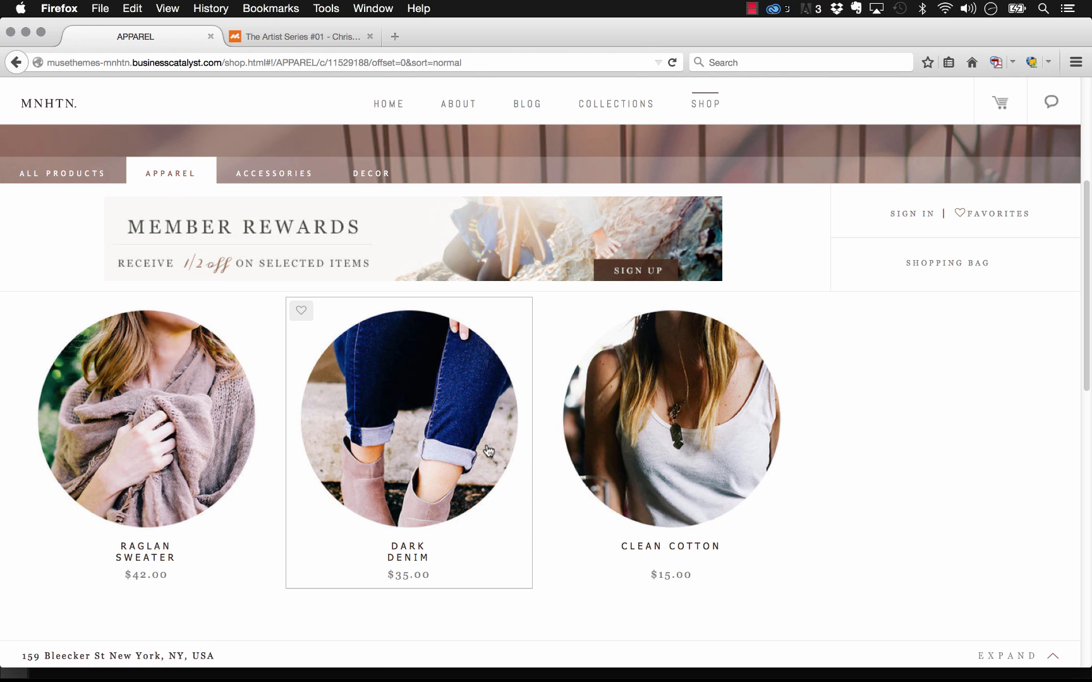
Step: Open the Dark Denim product, add one to the shopping bag, and go to the checkout page
left_click(422, 411)
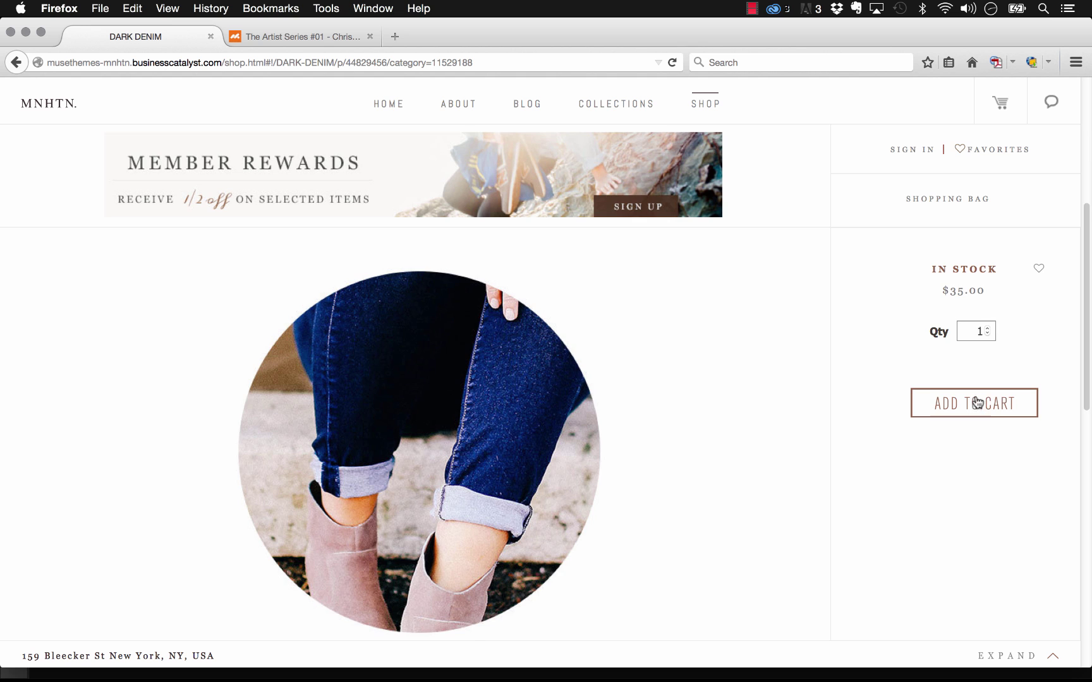
left_click(967, 427)
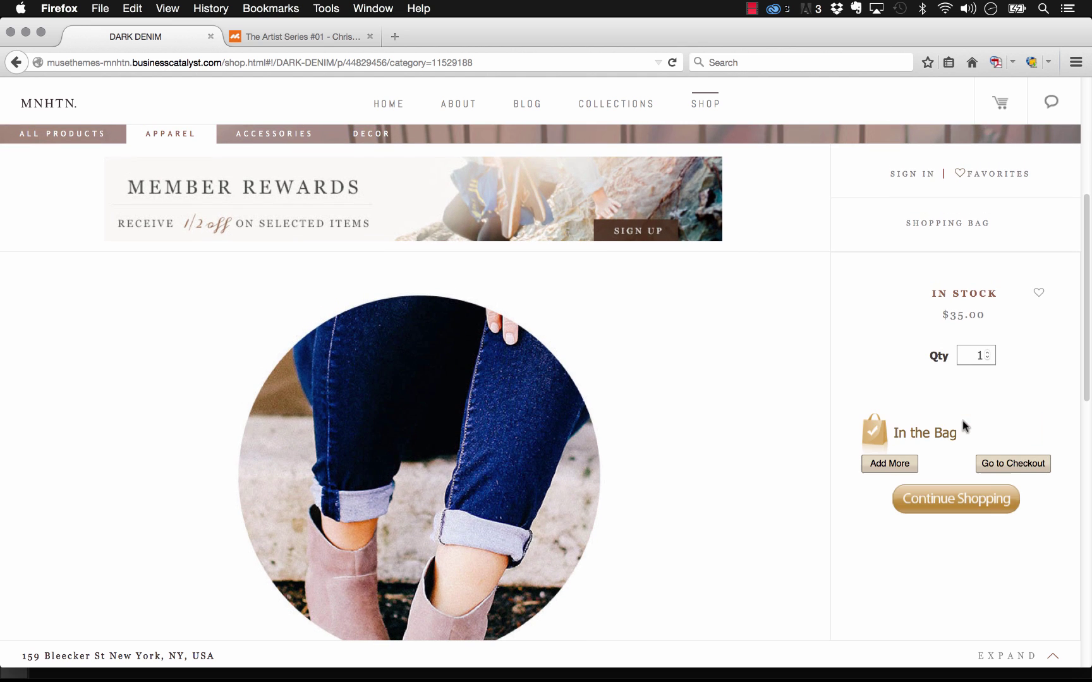
left_click(986, 464)
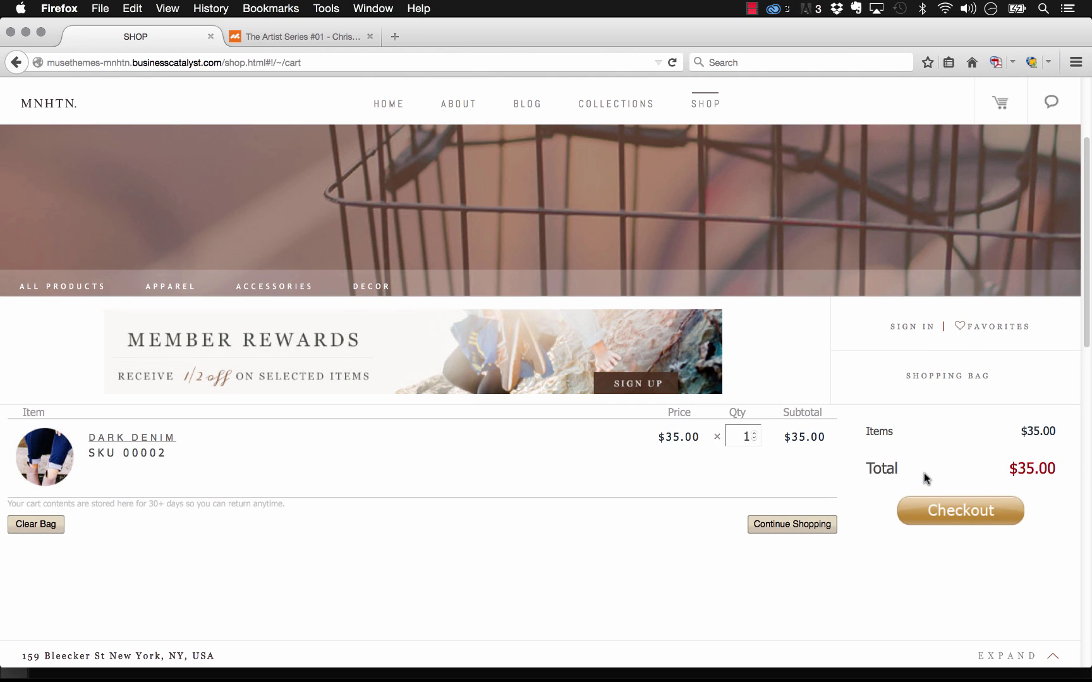
scroll(806, 366, "up", 3)
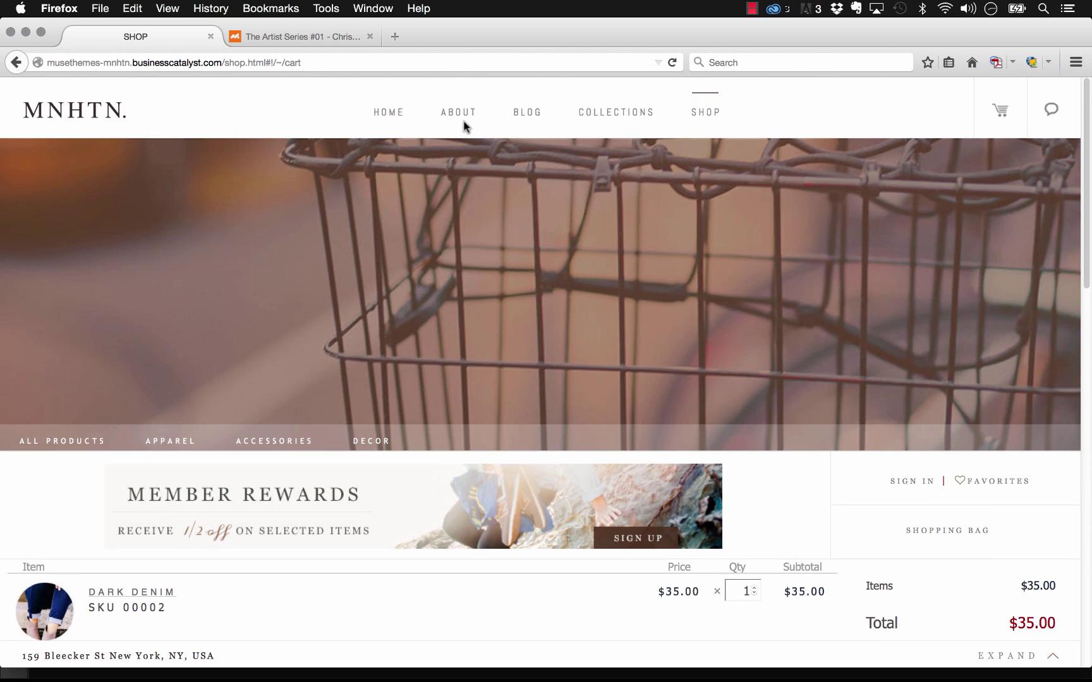
Step: Switch to the MNHTN folder in Finder, select mnhtn.muse, and check the subfolders inside Assets
mouse_move(492, 660)
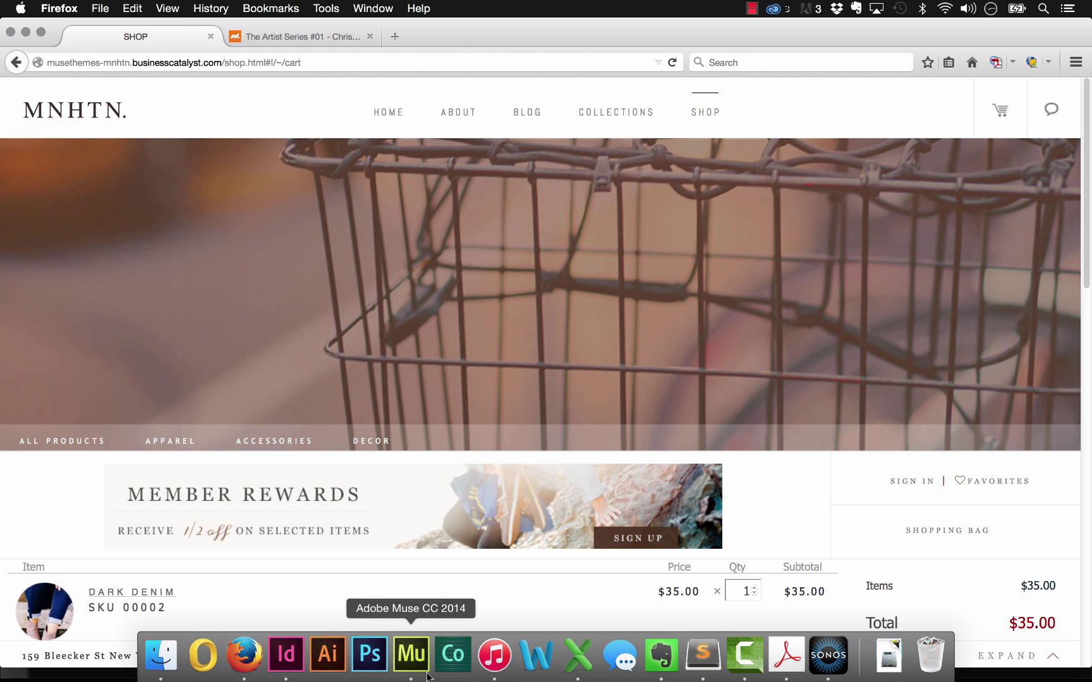
left_click(168, 664)
left_click(410, 302)
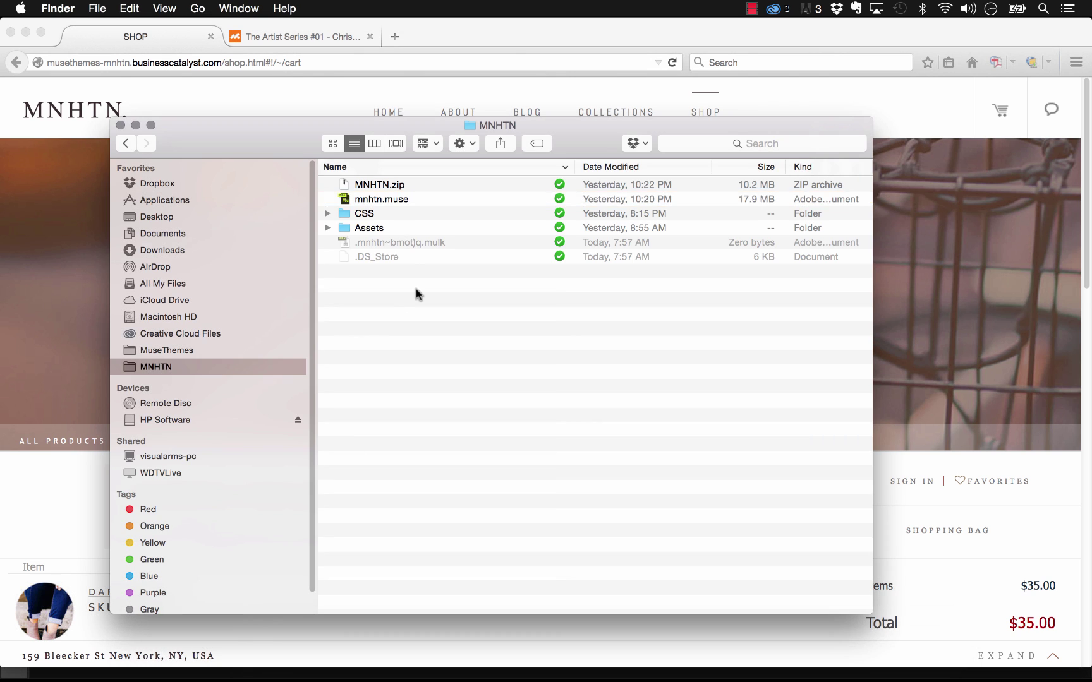
left_click(367, 201)
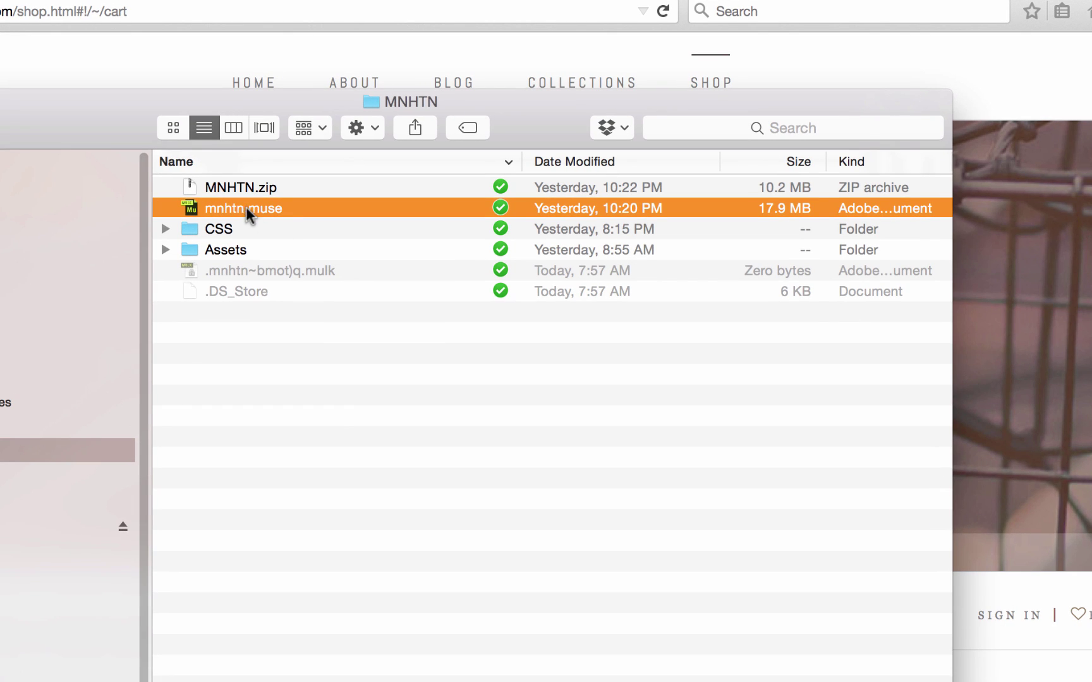
left_click(165, 251)
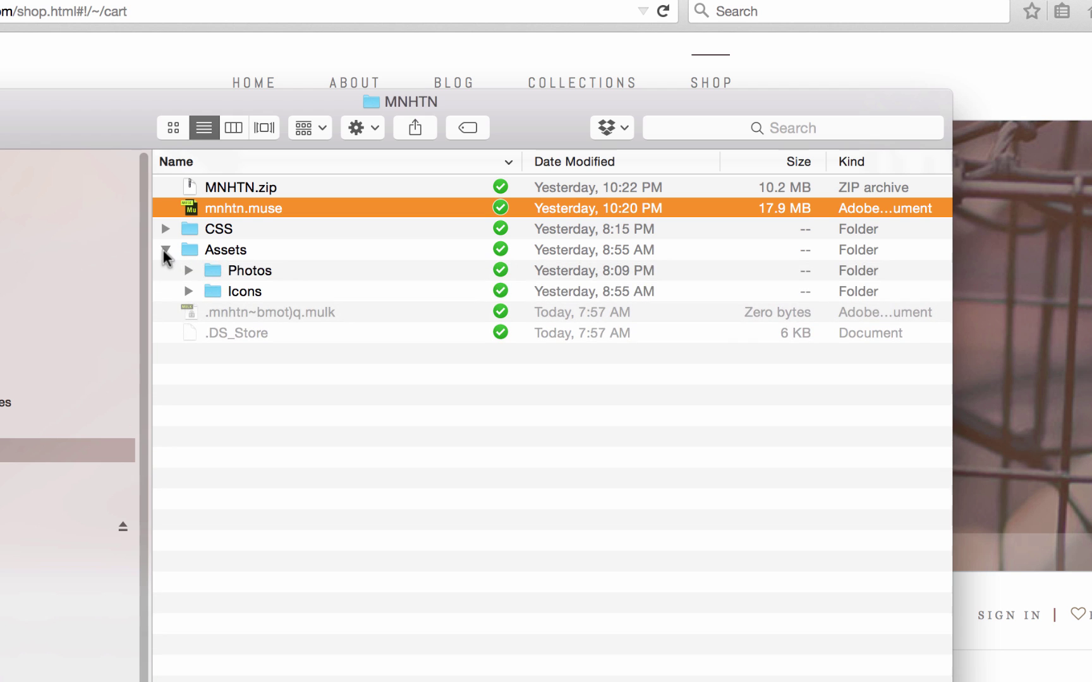
left_click(165, 250)
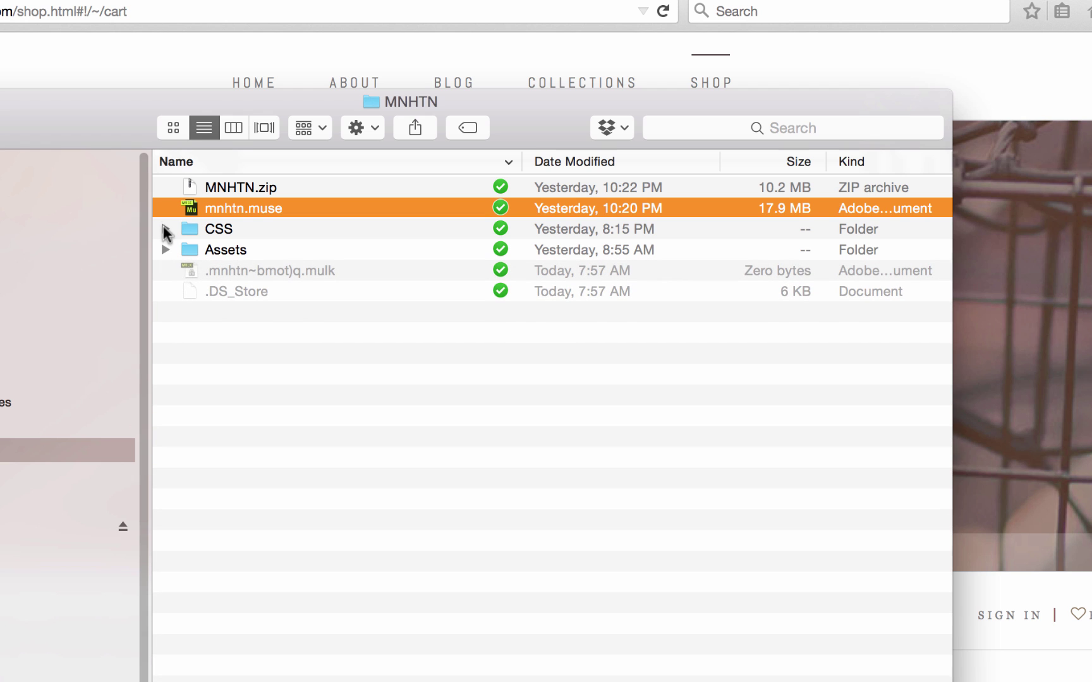
Step: Look through the stylesheets in the CSS folder, select mobile.css, and collapse the folder again
left_click(165, 229)
left_click(192, 233)
left_click(283, 250)
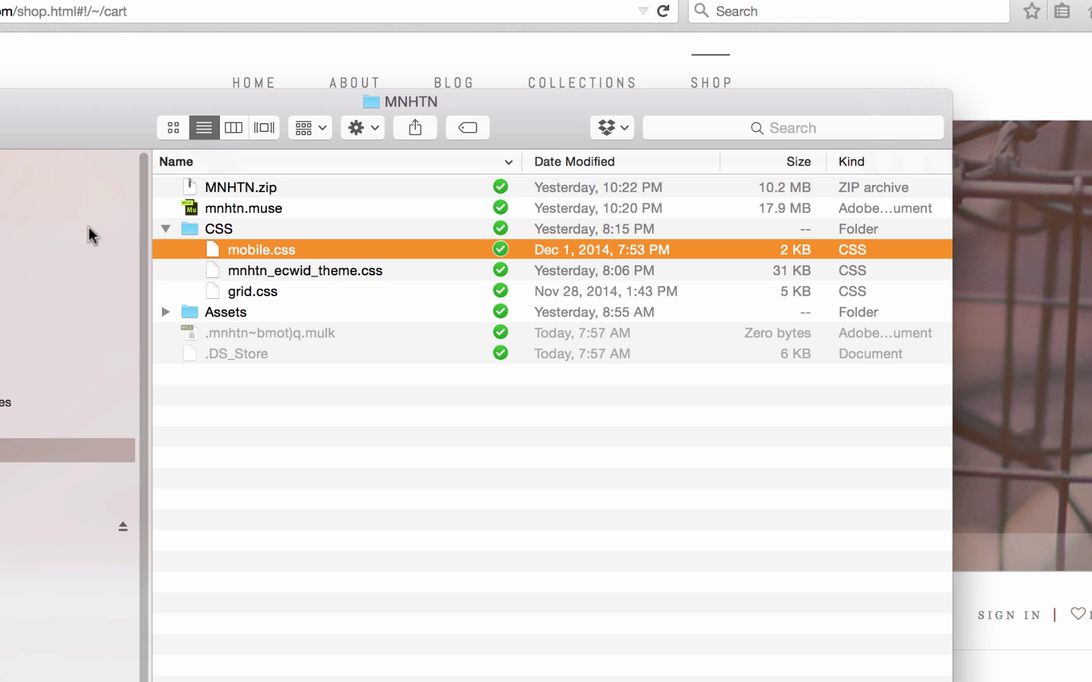
left_click(165, 229)
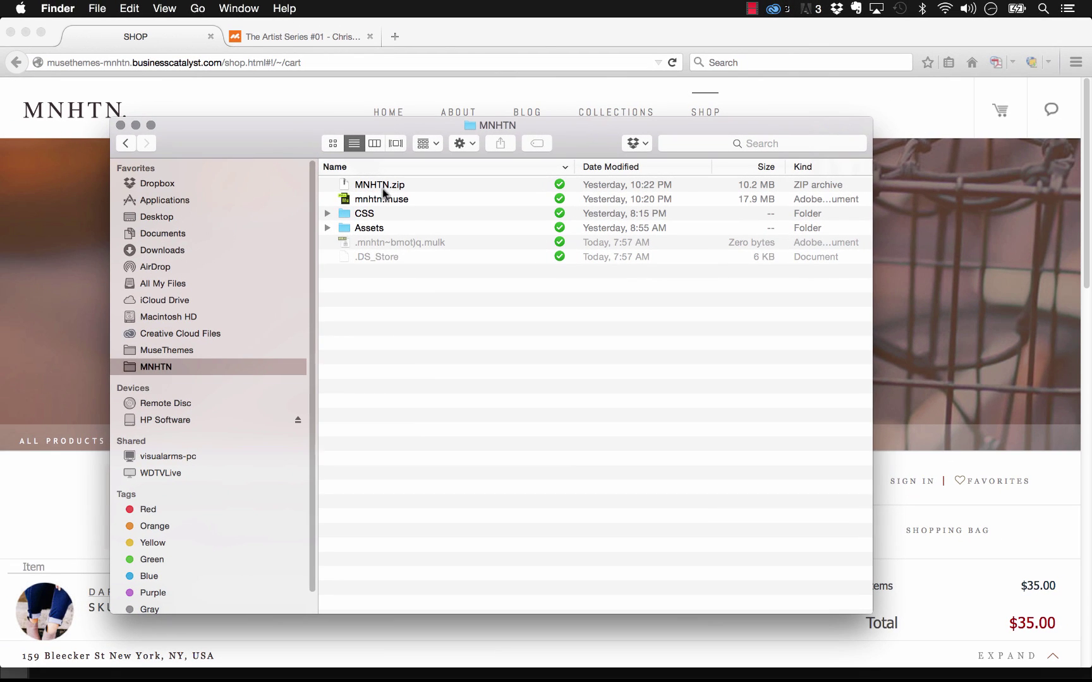
Step: Open mnhtn.muse in Adobe Muse, dismissing the missing-assets alert, and open the A-Master page for design
double_click(381, 200)
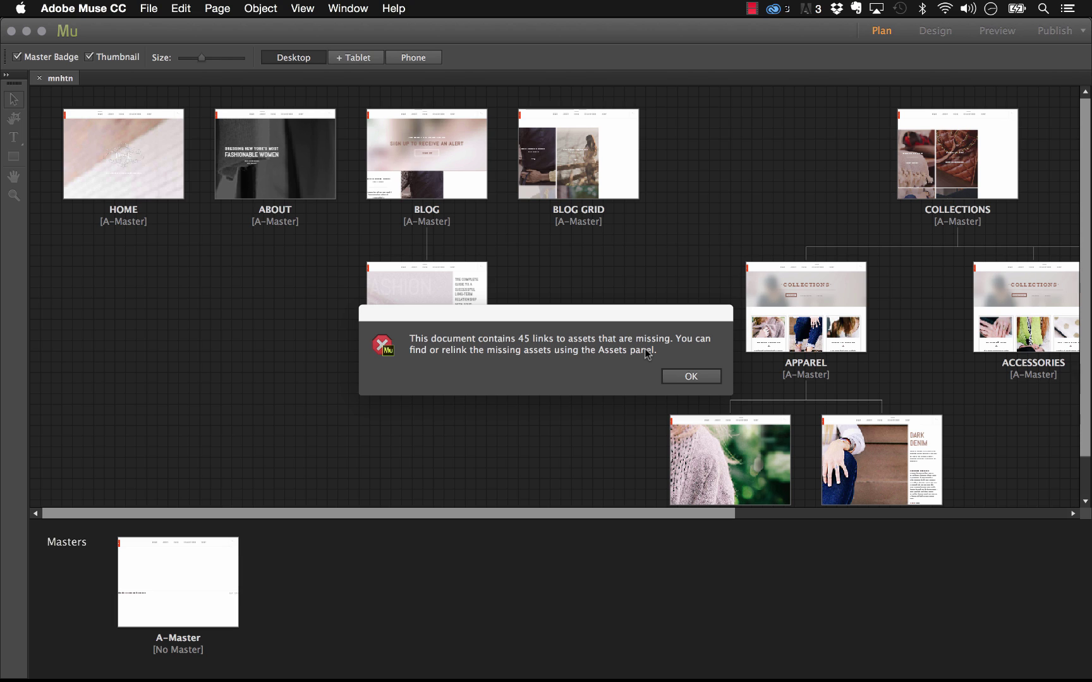
left_click(691, 377)
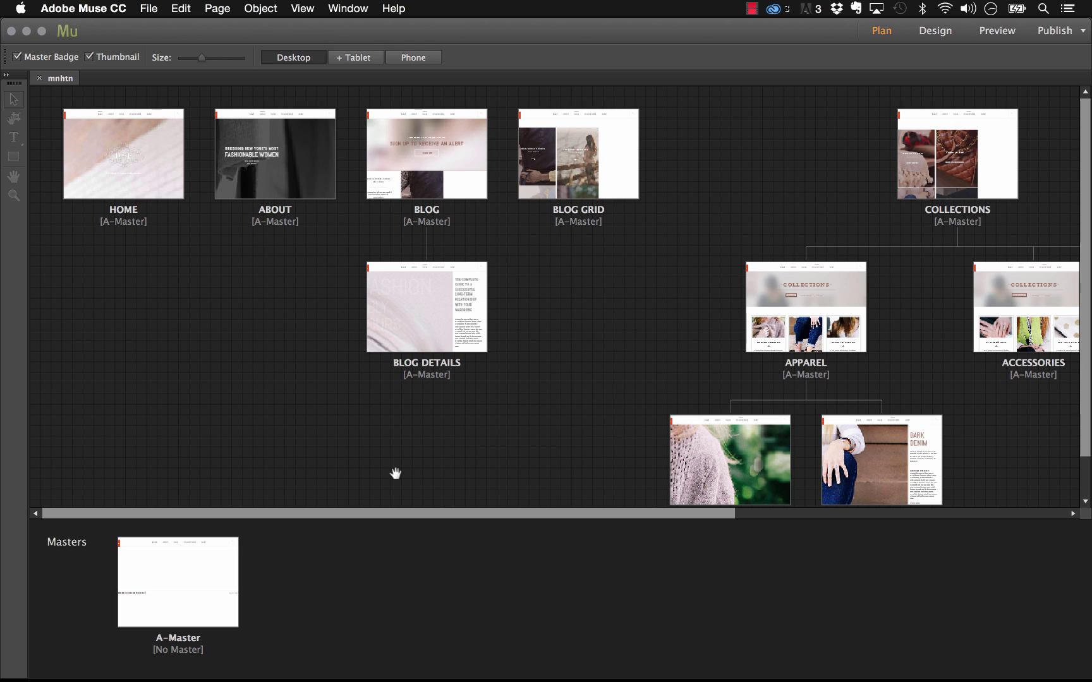
double_click(195, 600)
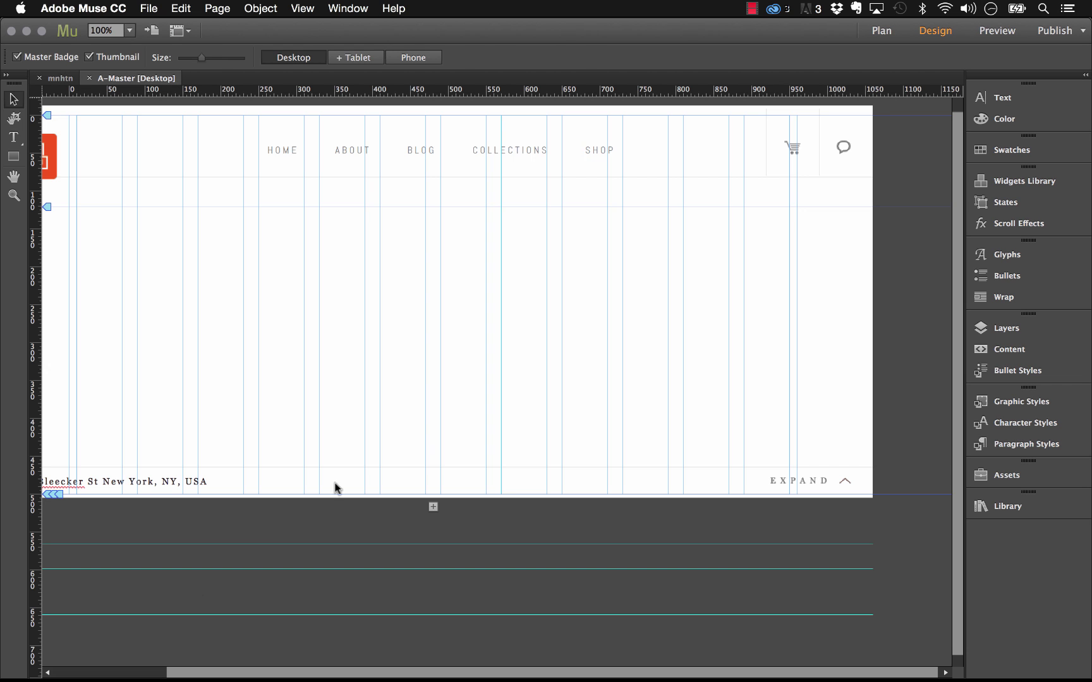
mouse_move(307, 672)
left_mouse_down()
mouse_move(111, 679)
mouse_move(125, 679)
left_mouse_up()
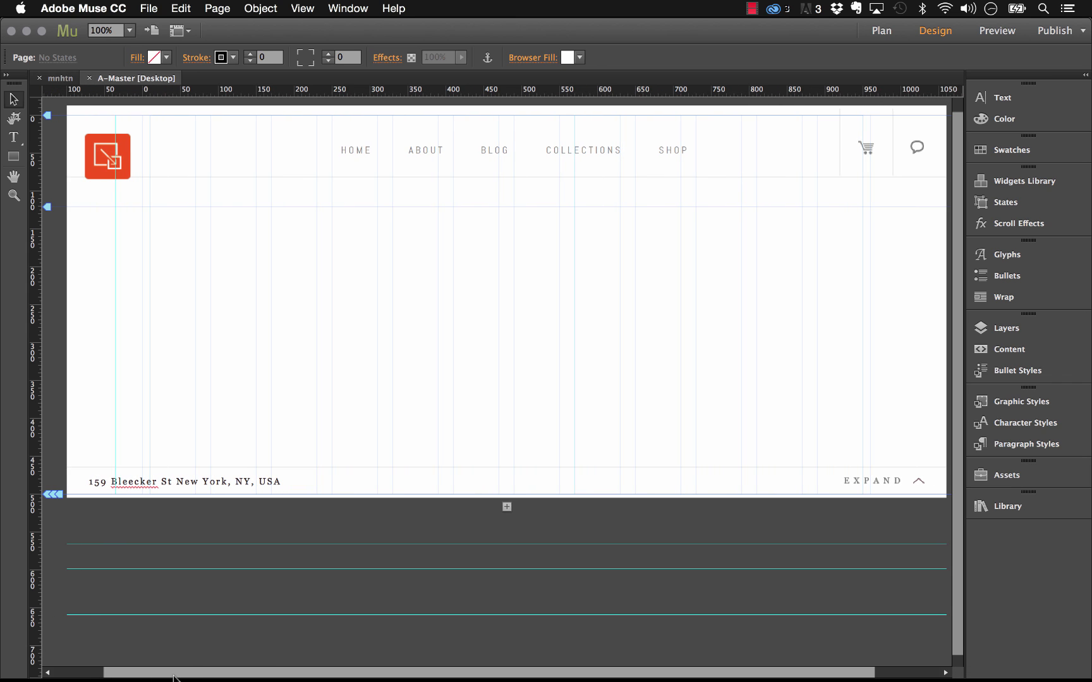
Step: Review the widget options of the Scale Scroll logo in the master page header, and close them
left_click(113, 164)
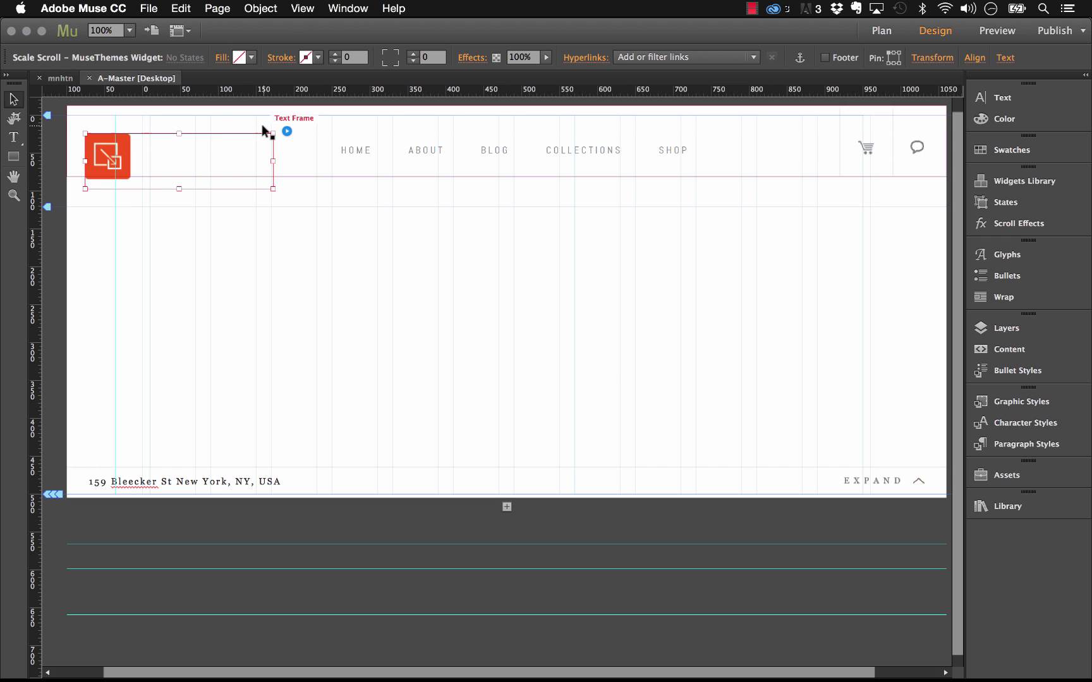
left_click(286, 132)
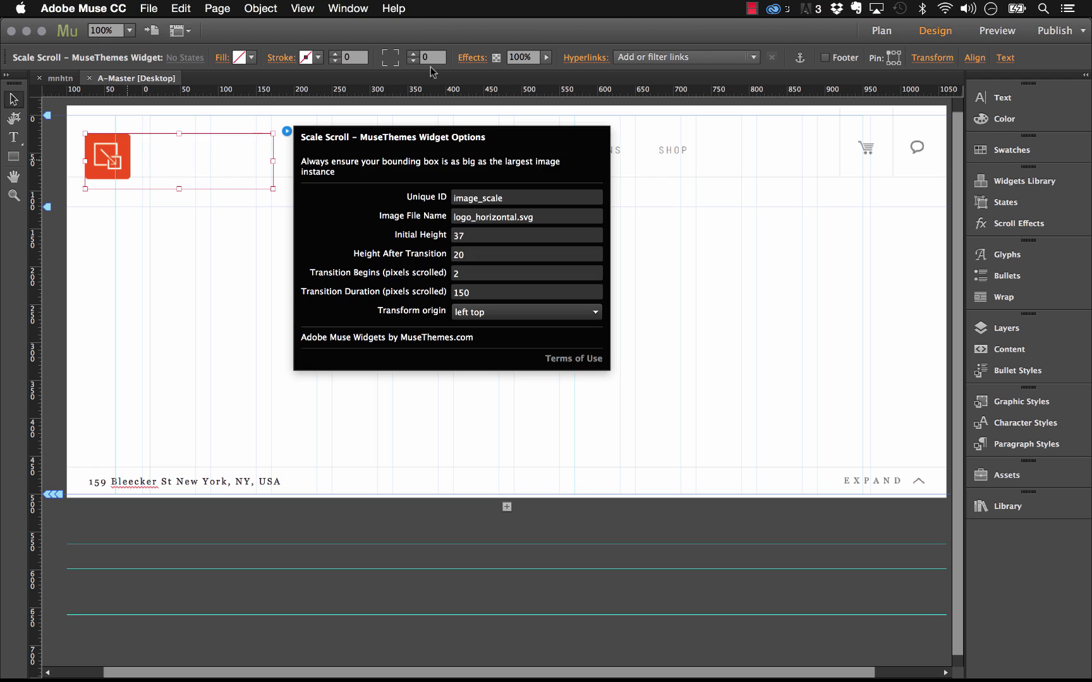
left_click(207, 348)
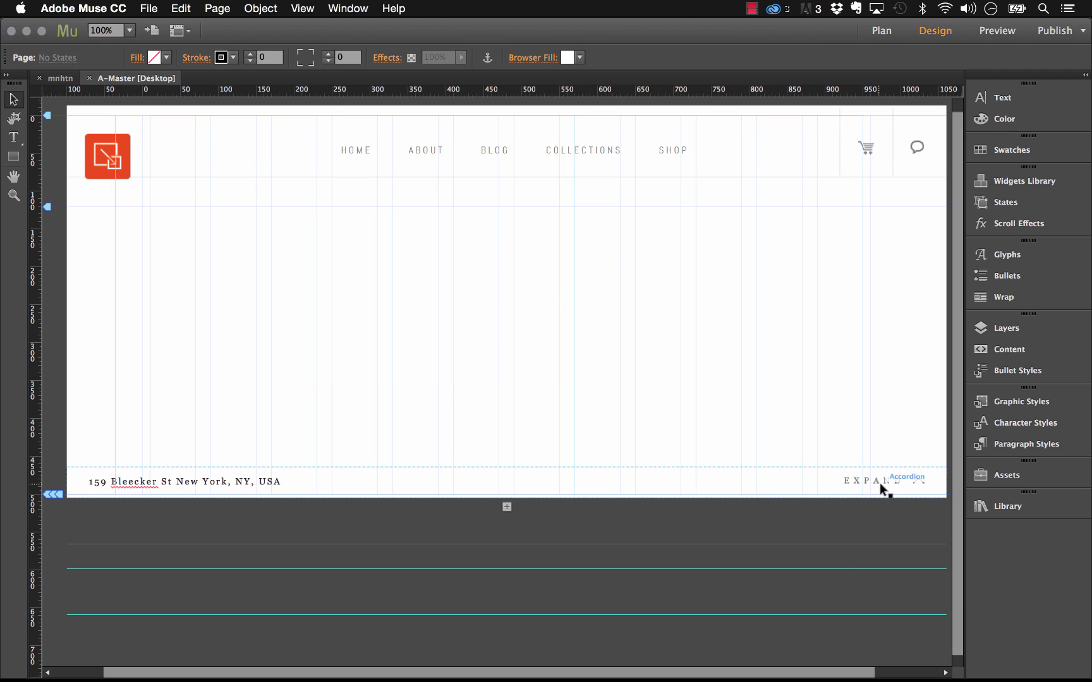
Step: Expand the footer accordion on the master page, look over its contents, and collapse it again
scroll(760, 677, "right", 1)
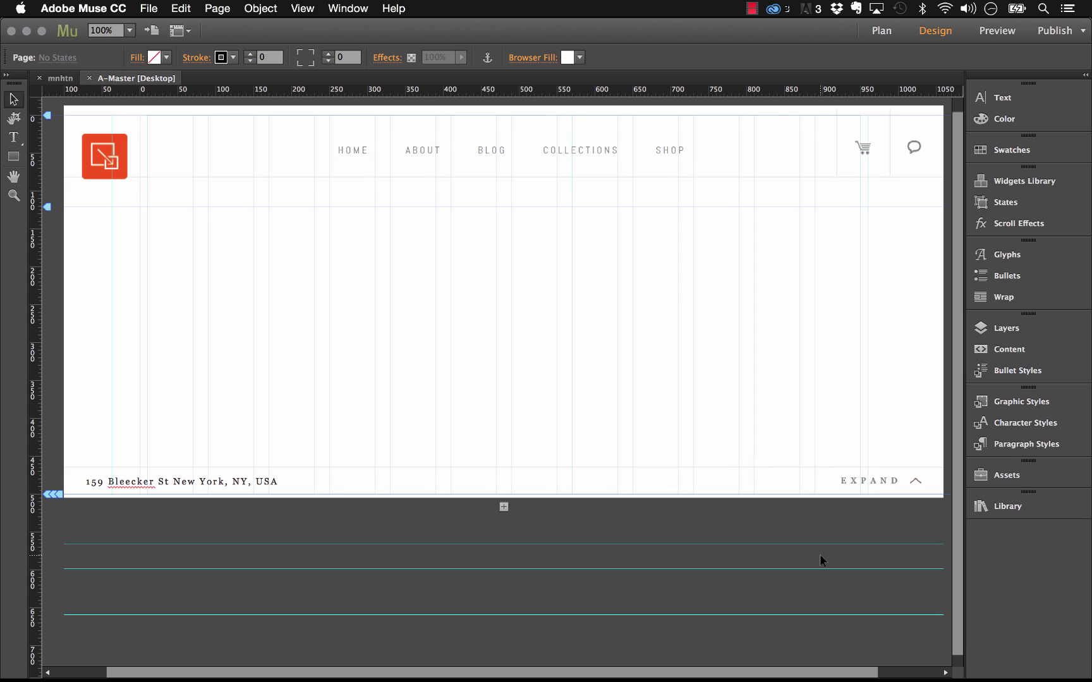
scroll(795, 673, "right", 2)
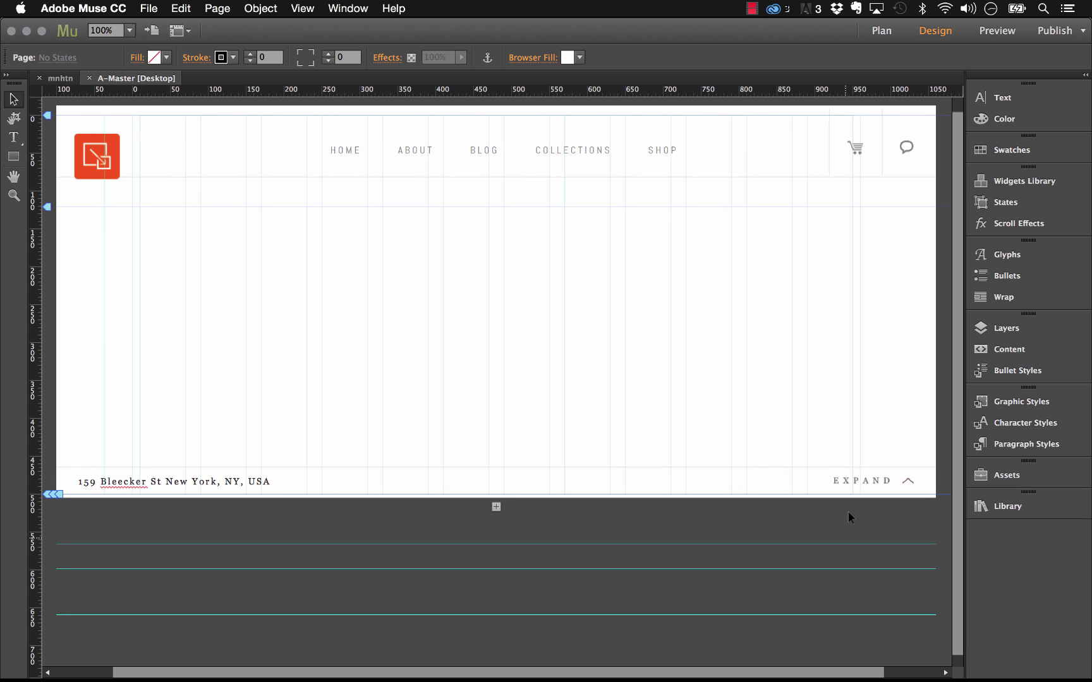
left_click(875, 480)
left_click(898, 484)
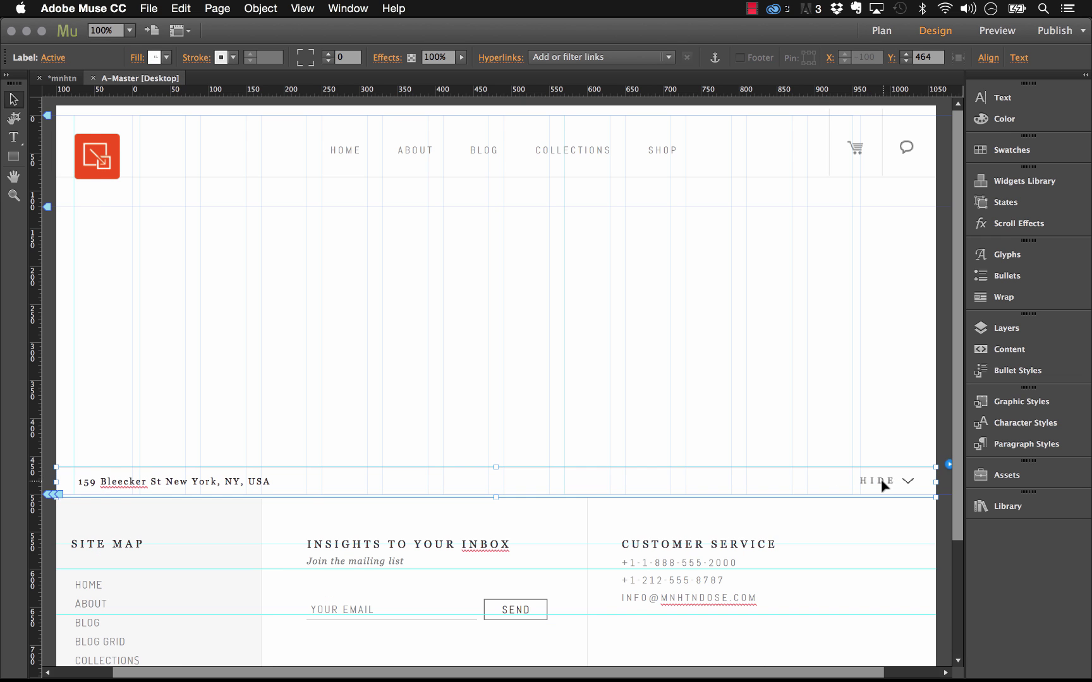
scroll(824, 461, "down", 3)
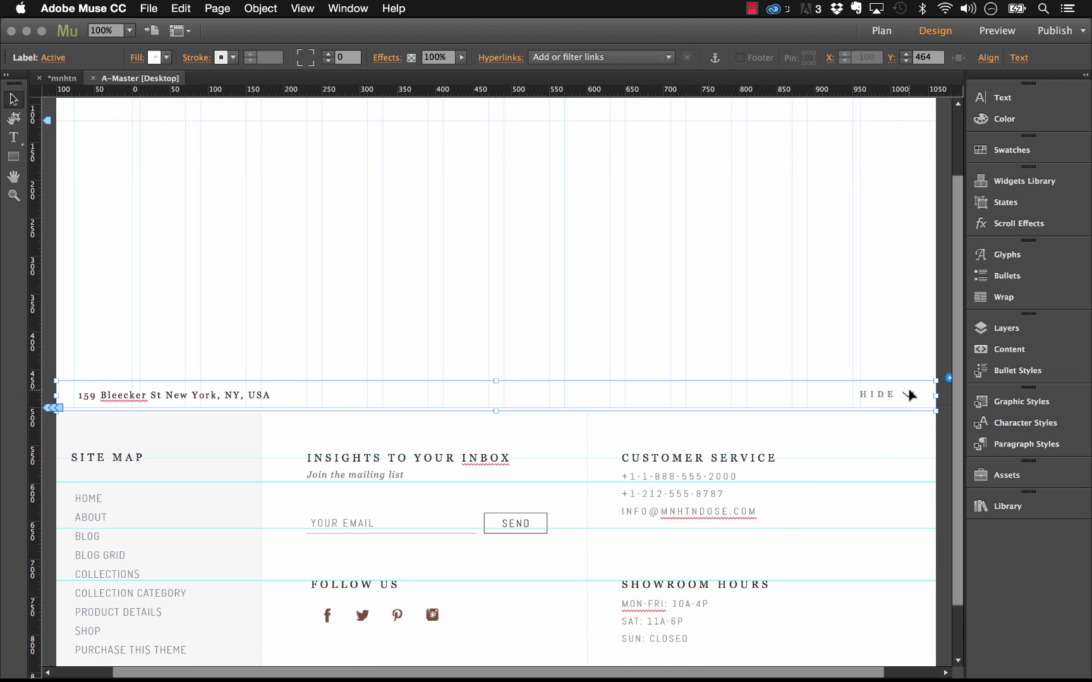
scroll(909, 392, "up", 3)
left_click(885, 483)
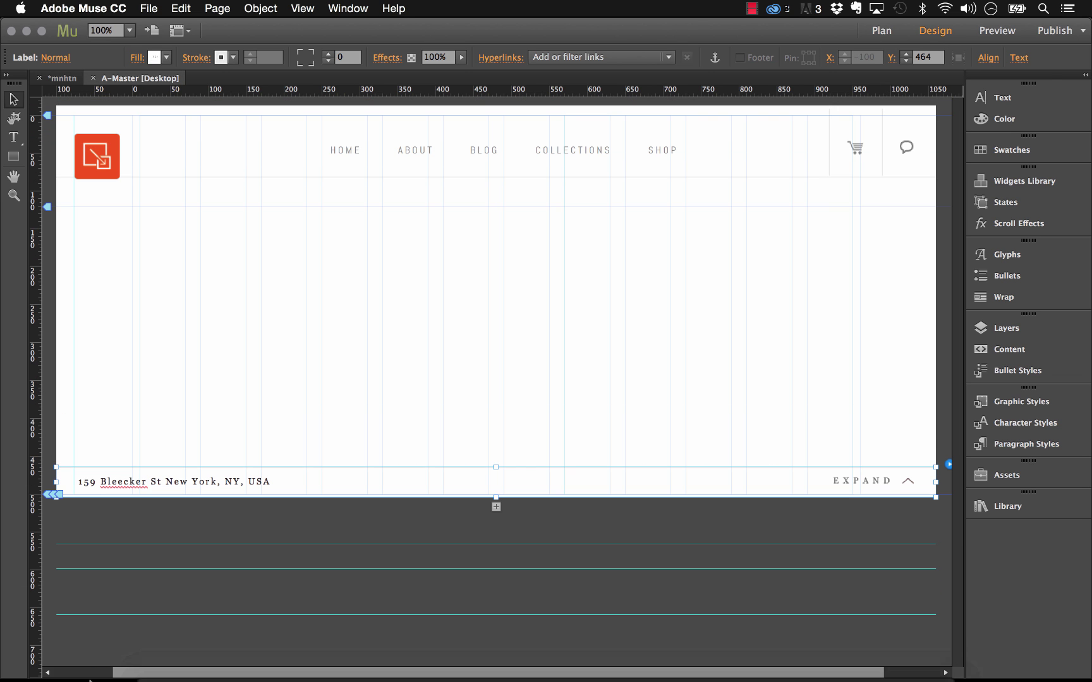
Step: Switch to Firefox, expand the footer on the live shop page, and return to Adobe Muse
left_click(242, 657)
scroll(1039, 537, "down", 5)
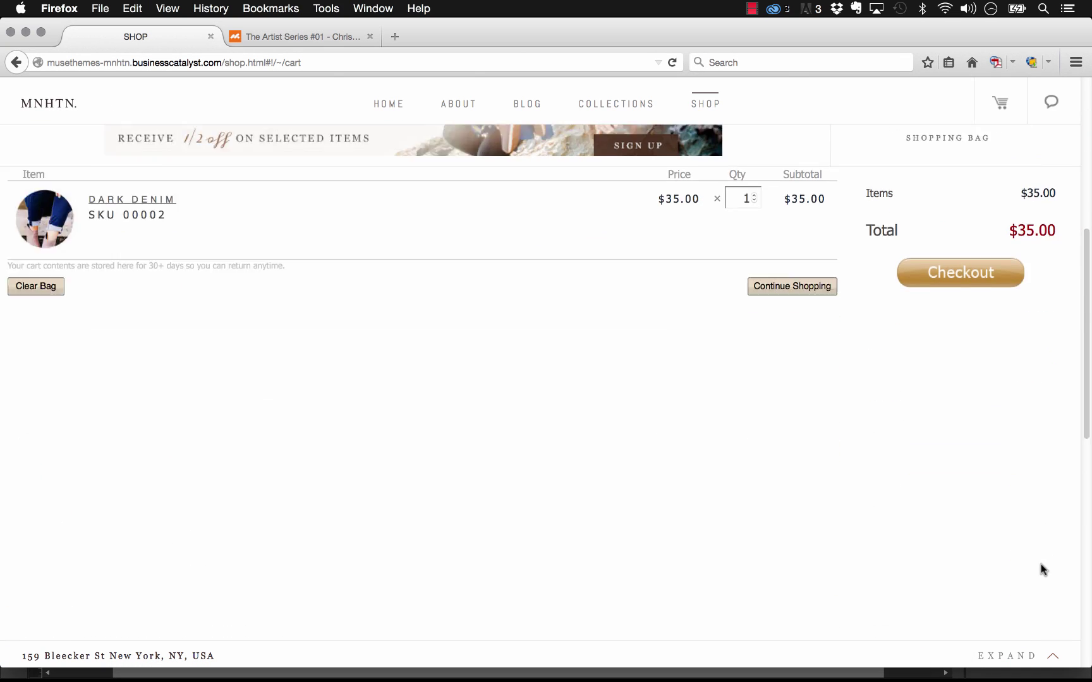
left_click(997, 655)
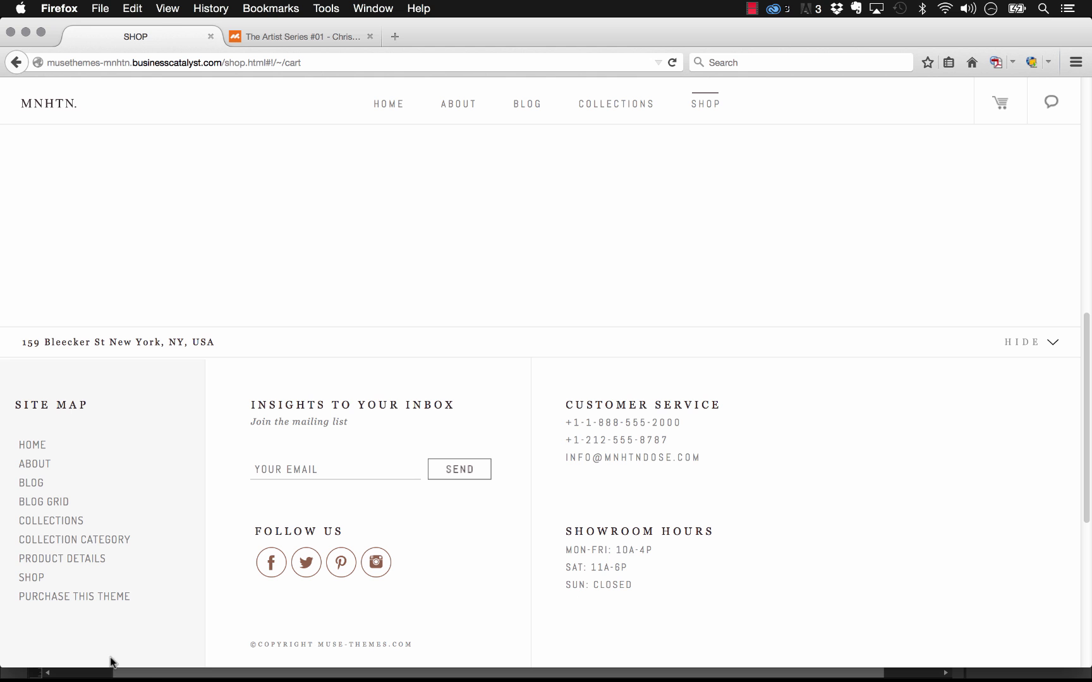
mouse_move(161, 660)
left_click(406, 661)
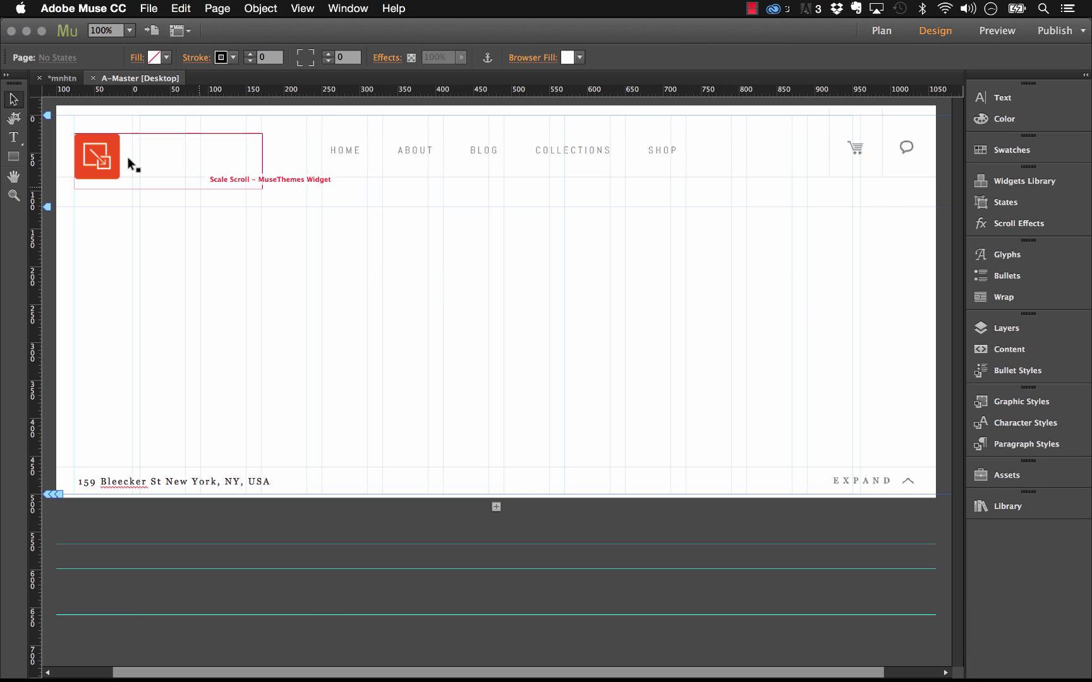
Step: Open the HOME page from the site plan and select the Snap Scroll widget beside the page
left_click(59, 78)
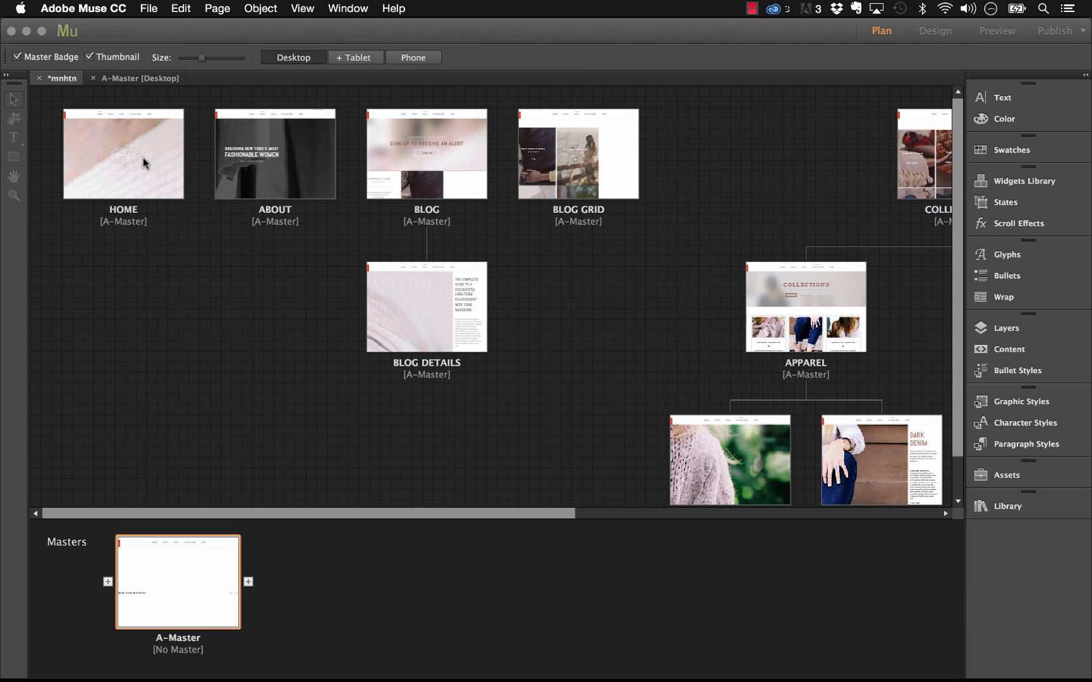
double_click(142, 162)
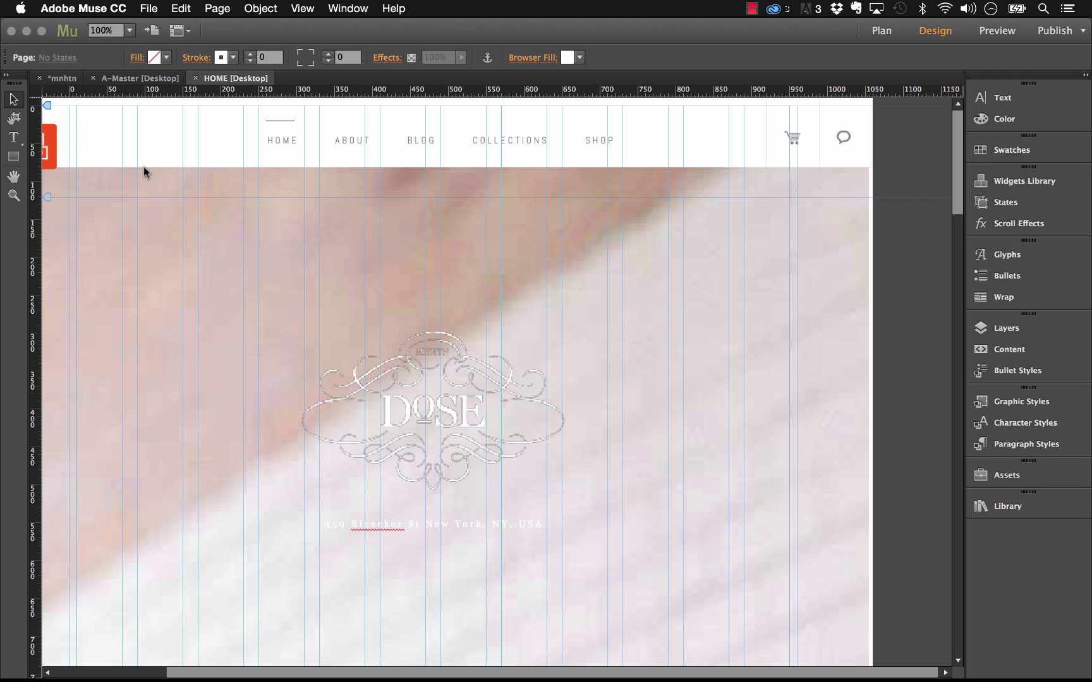
left_click_drag(304, 670, 176, 675)
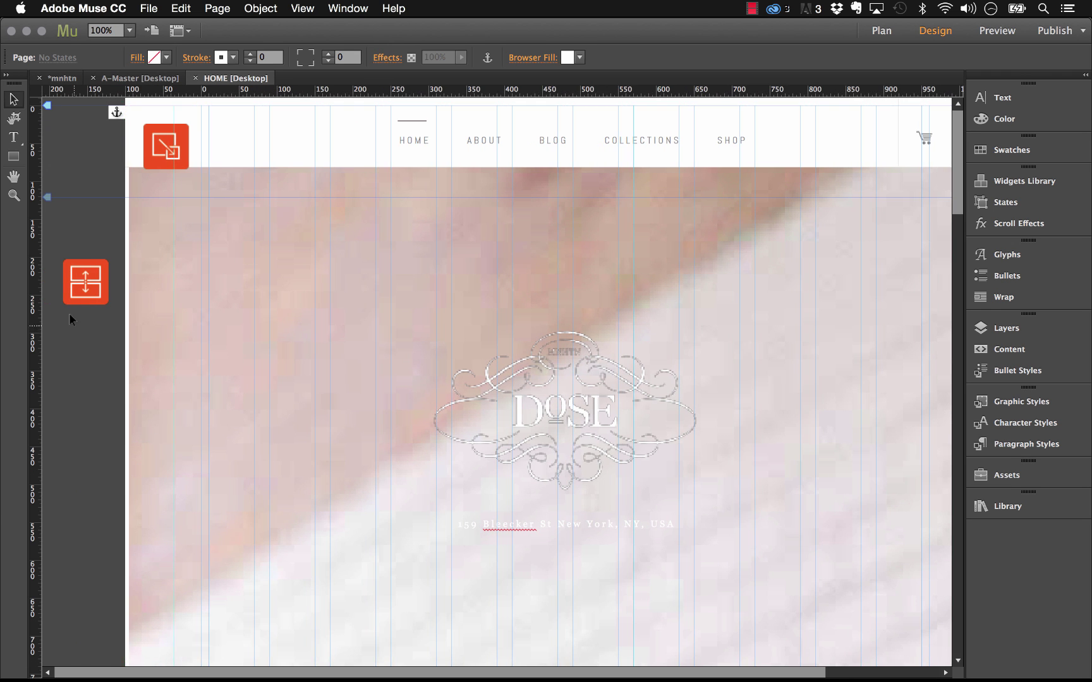
left_click(84, 284)
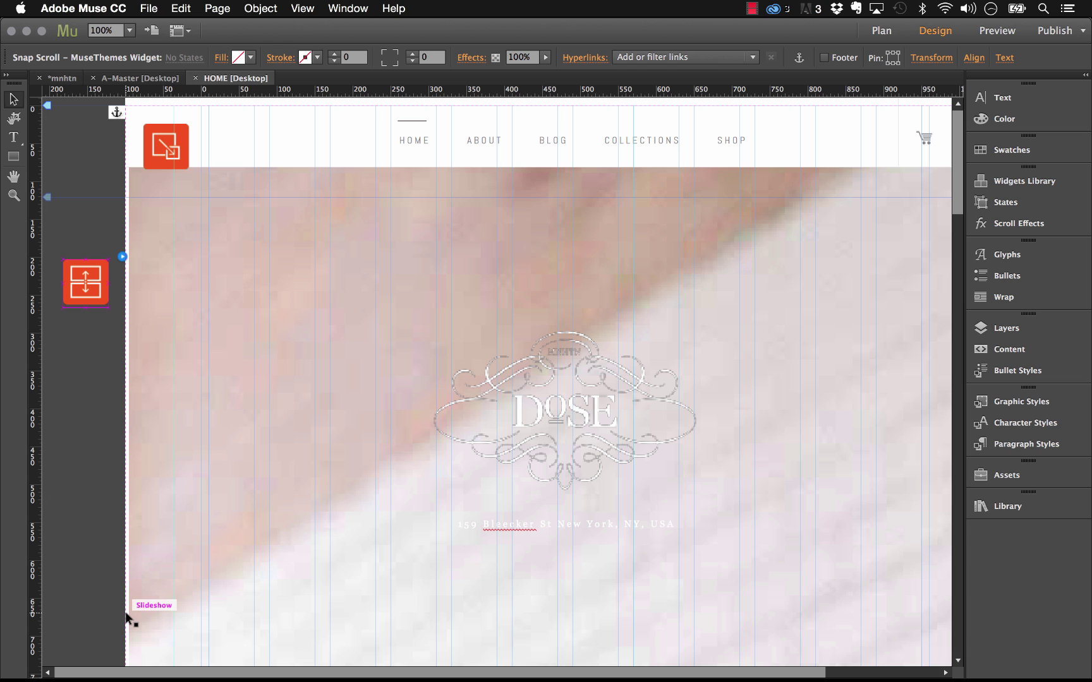
Step: Set the HOME page's view to 75% and look over the slideshow area below the Dose logo
scroll(144, 672, "right", 3)
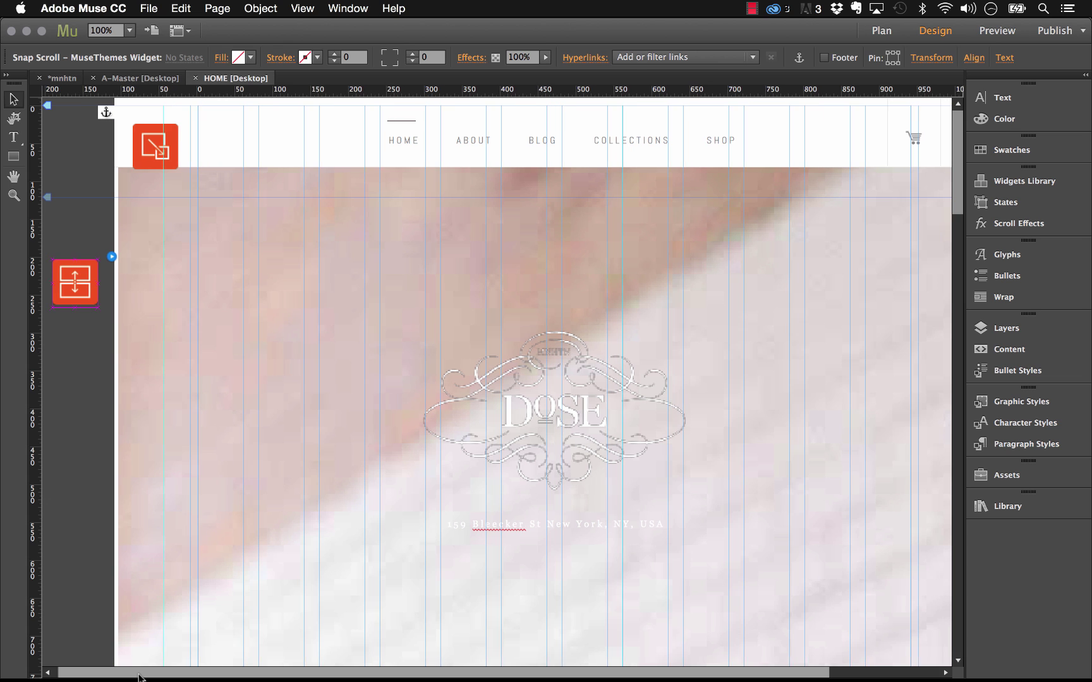
left_click_drag(144, 675, 178, 675)
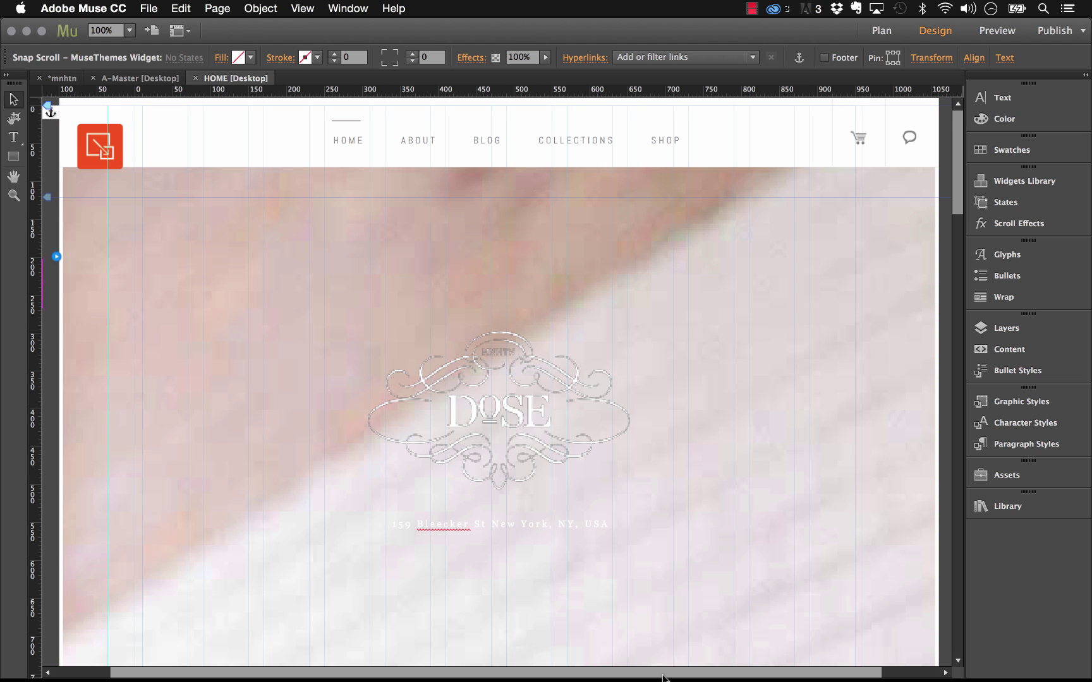
scroll(660, 572, "down", 2)
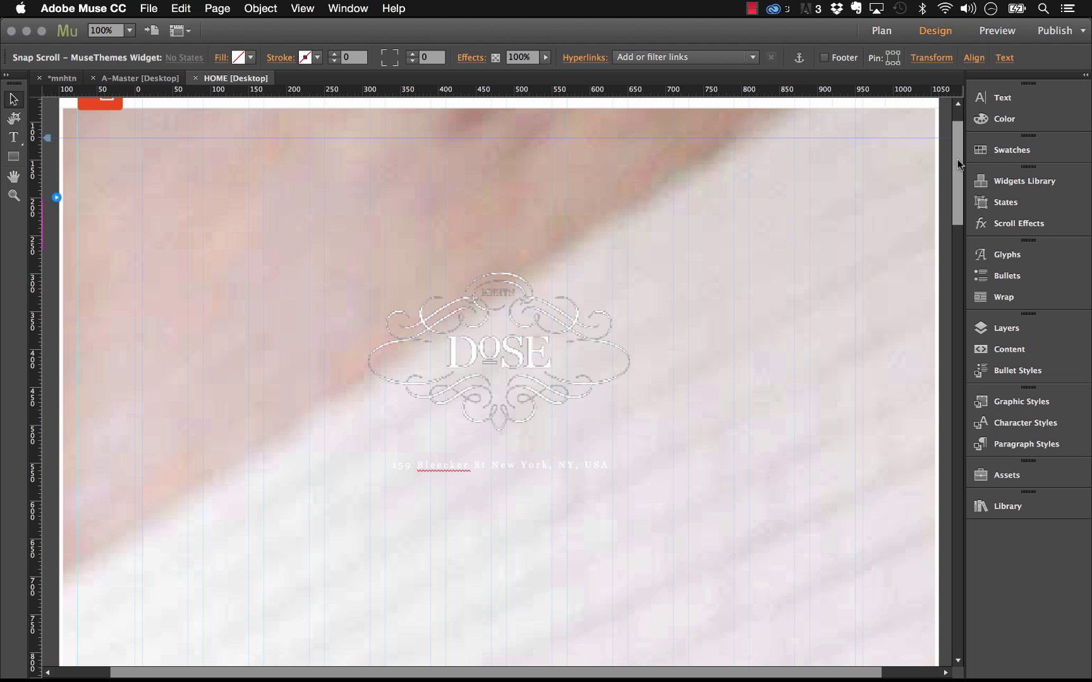
mouse_move(958, 159)
left_mouse_down()
mouse_move(961, 185)
mouse_move(961, 175)
left_mouse_up()
left_click(129, 30)
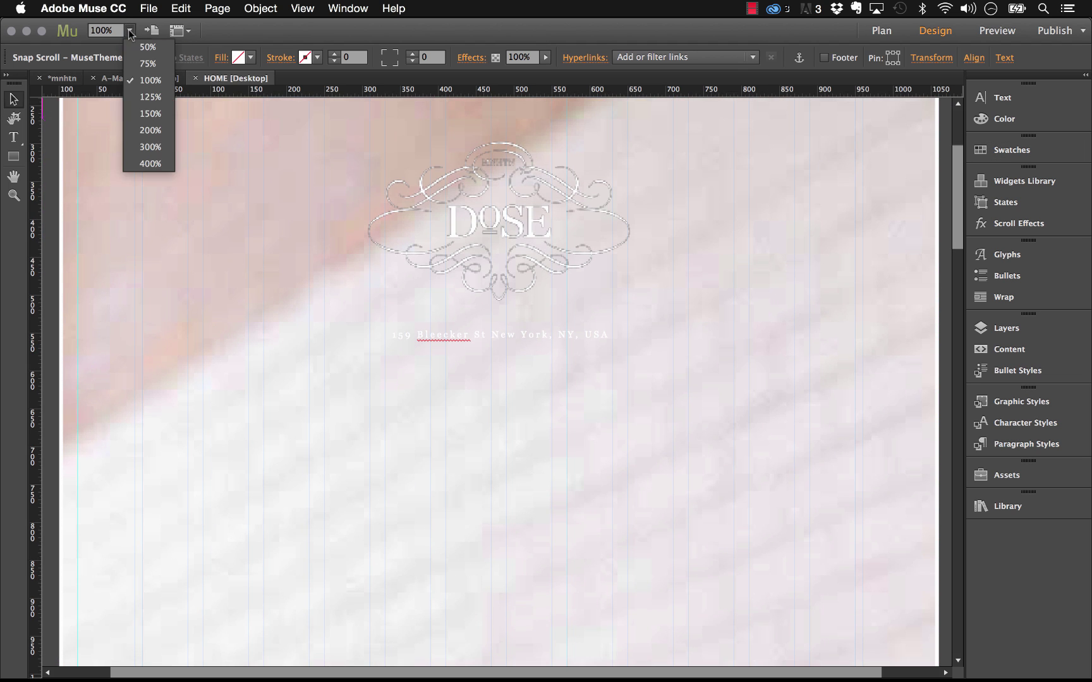
left_click(147, 63)
left_click(862, 360)
scroll(853, 356, "down", 2)
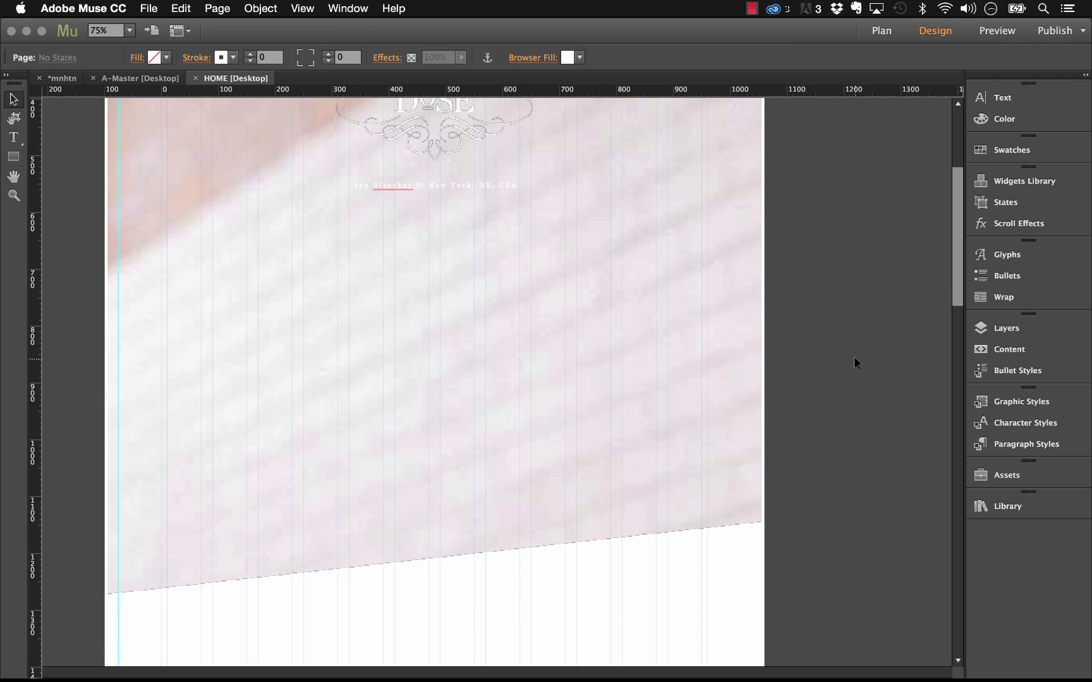
Step: Select the hero image slideshow at the start of the HOME page and look at its Replace Image option
scroll(851, 373, "up", 10)
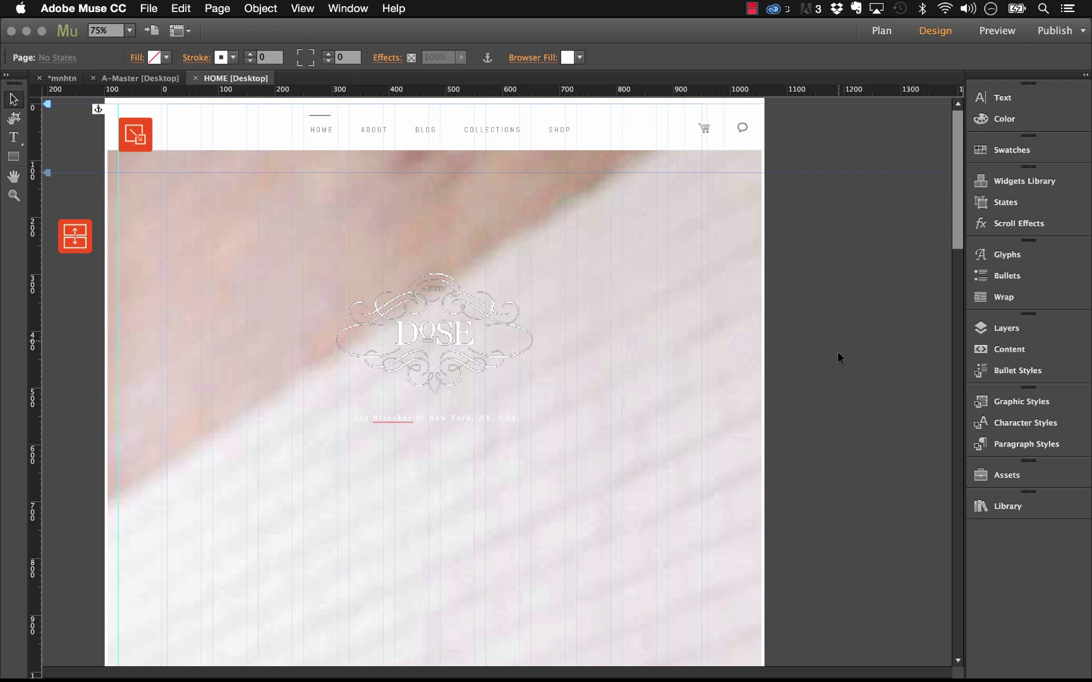
left_click(449, 230)
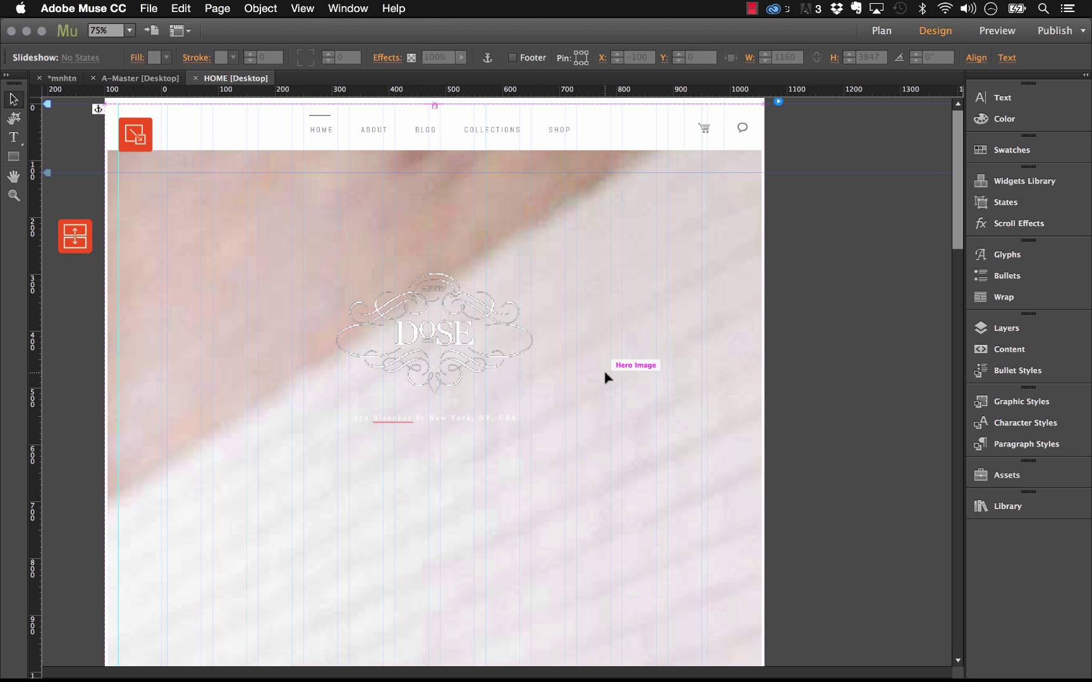
right_click(638, 355)
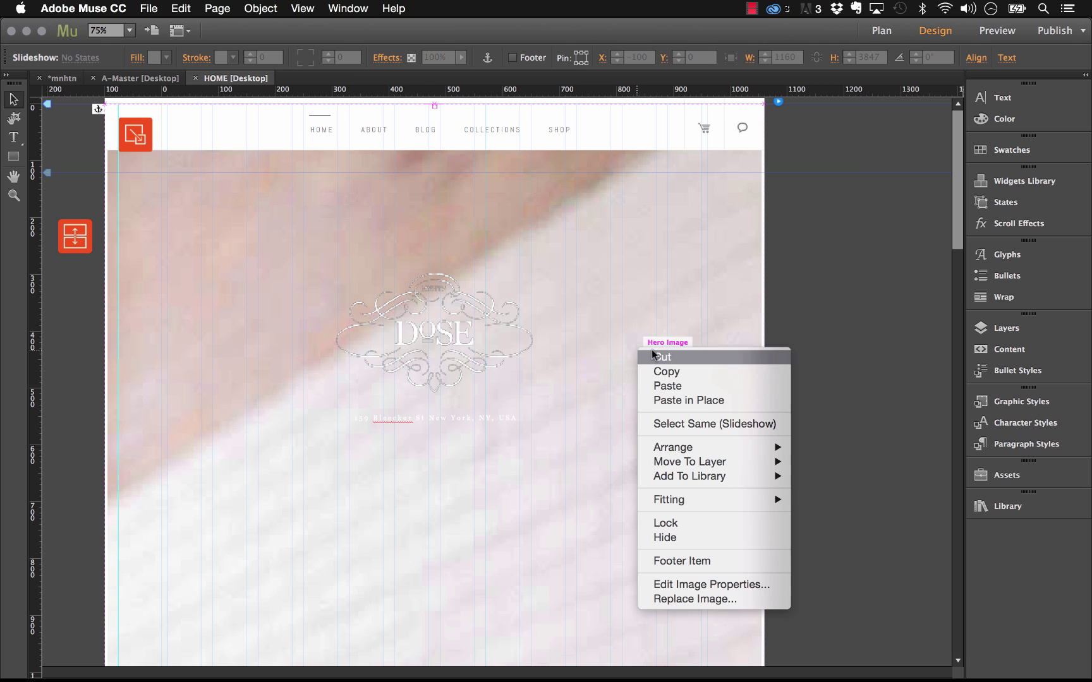
left_click(711, 600)
Step: Select the full-width rectangle that forms the slanted white edge below the hero image and examine it
scroll(800, 318, "down", 10)
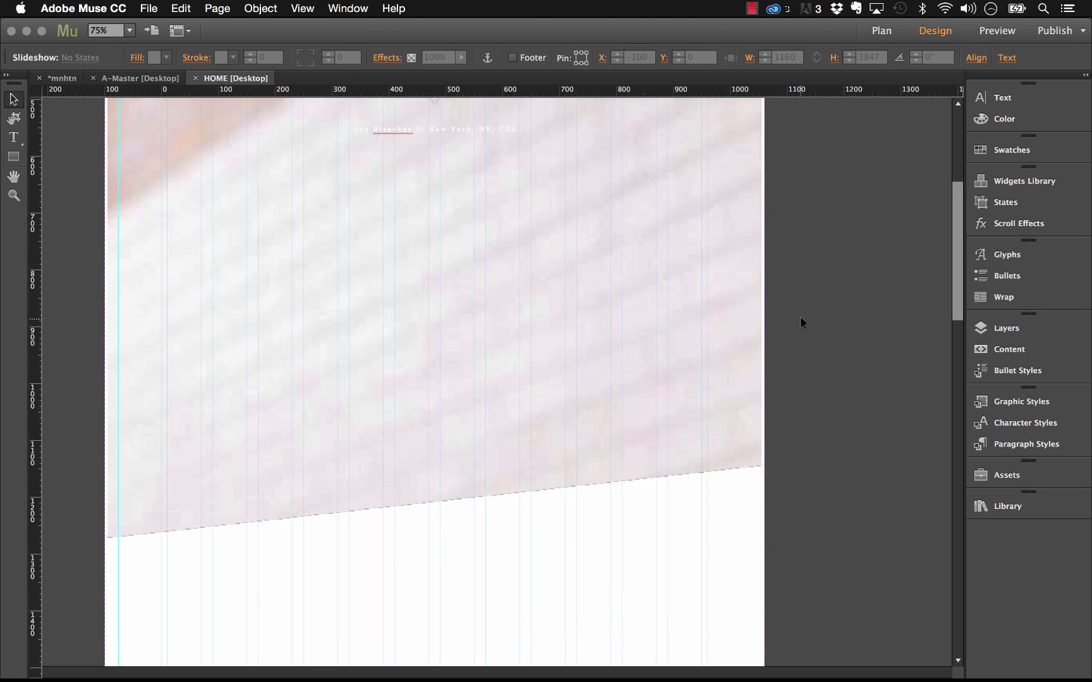
left_click(566, 232)
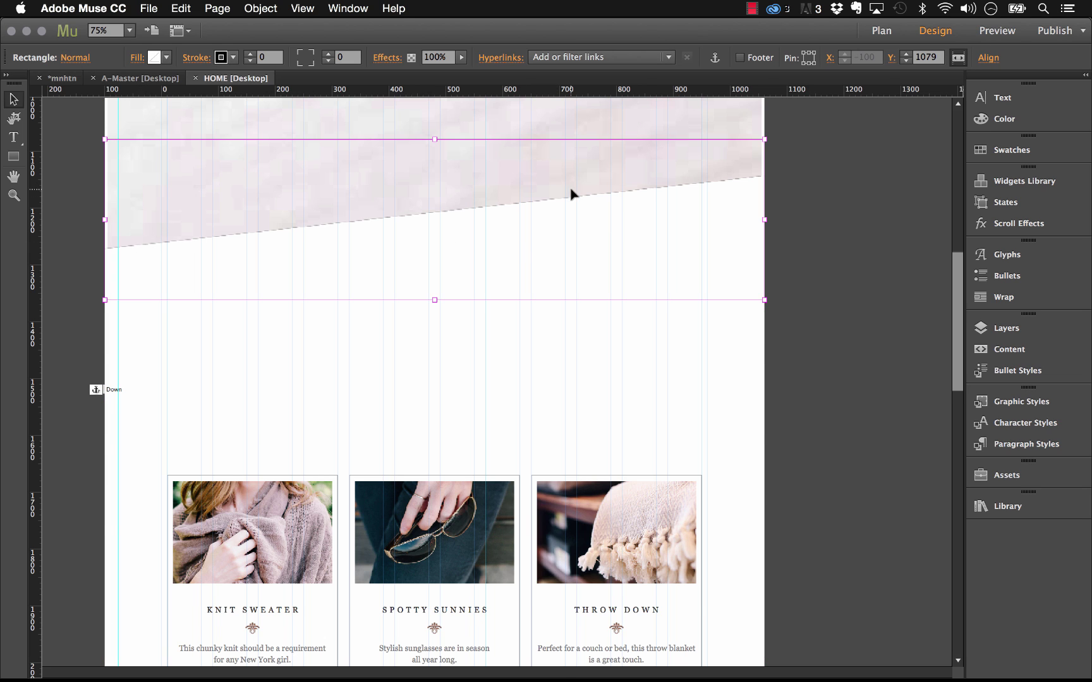
scroll(602, 226, "up", 2)
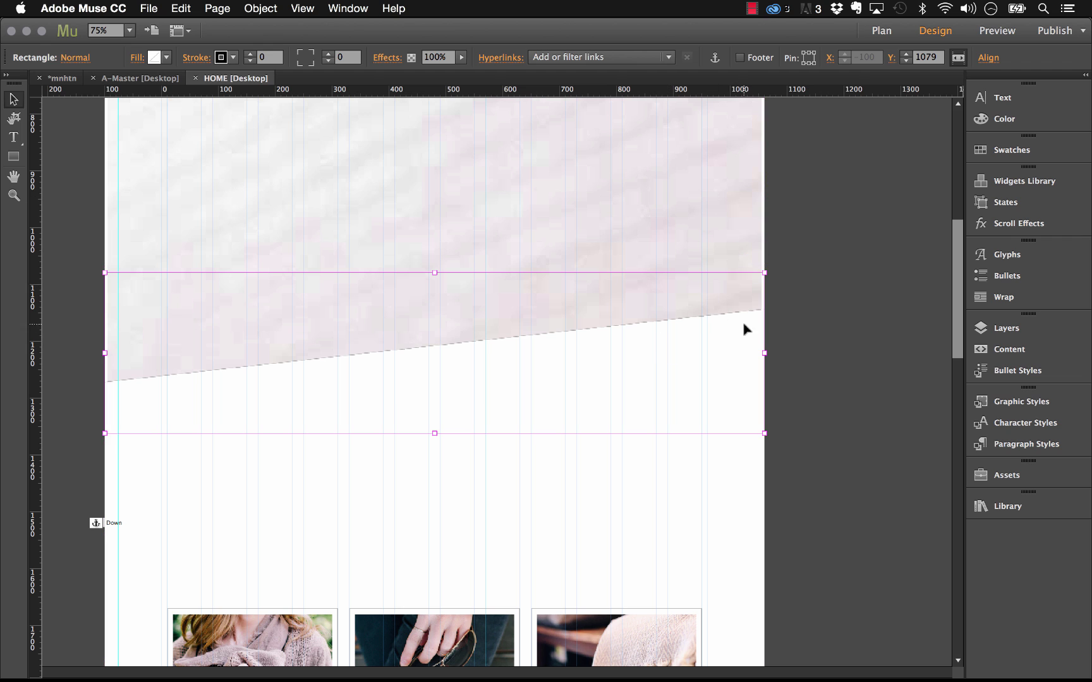
Step: Try moving the group of three product boxes down the HOME page and undo the move
scroll(824, 364, "down", 6)
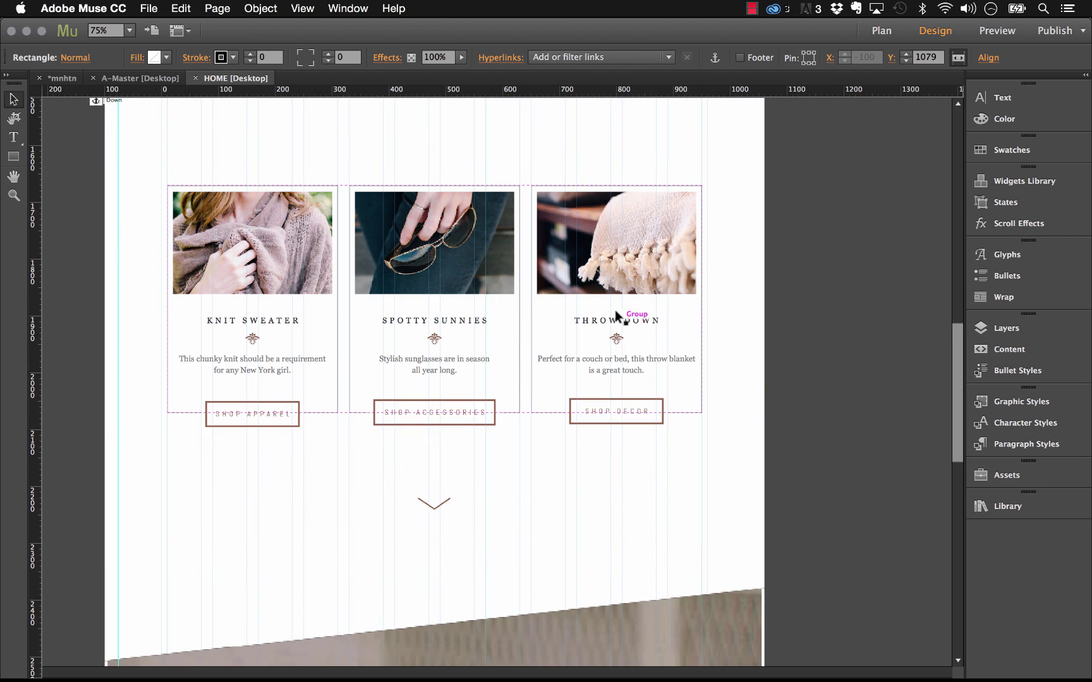
left_click(642, 316)
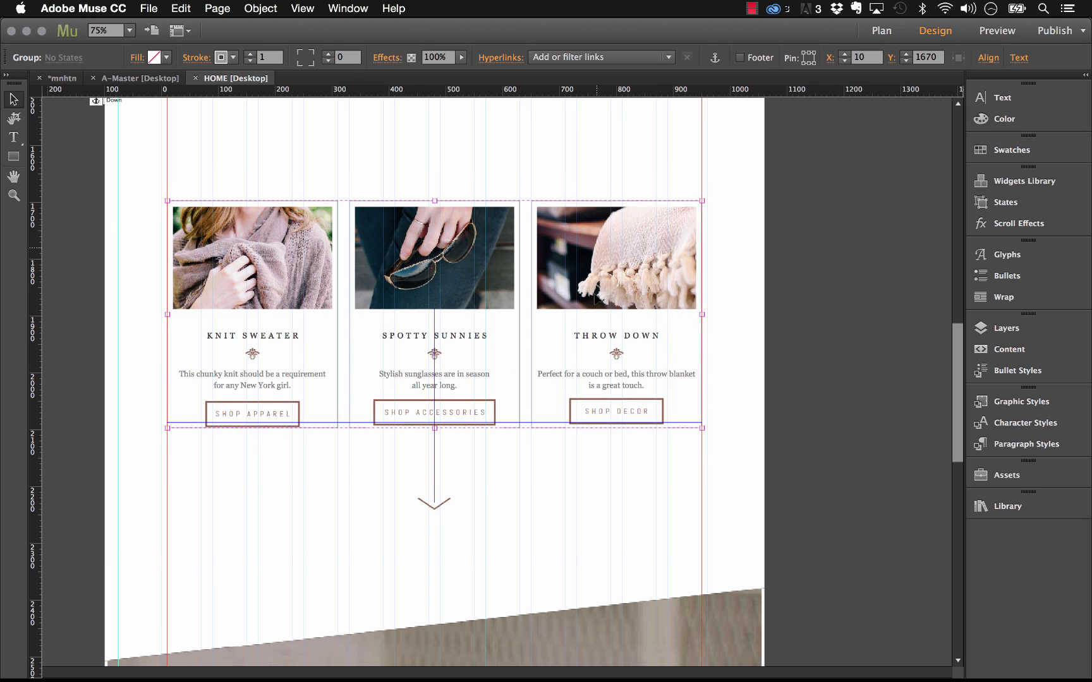
left_click_drag(601, 249, 600, 321)
key("super+z")
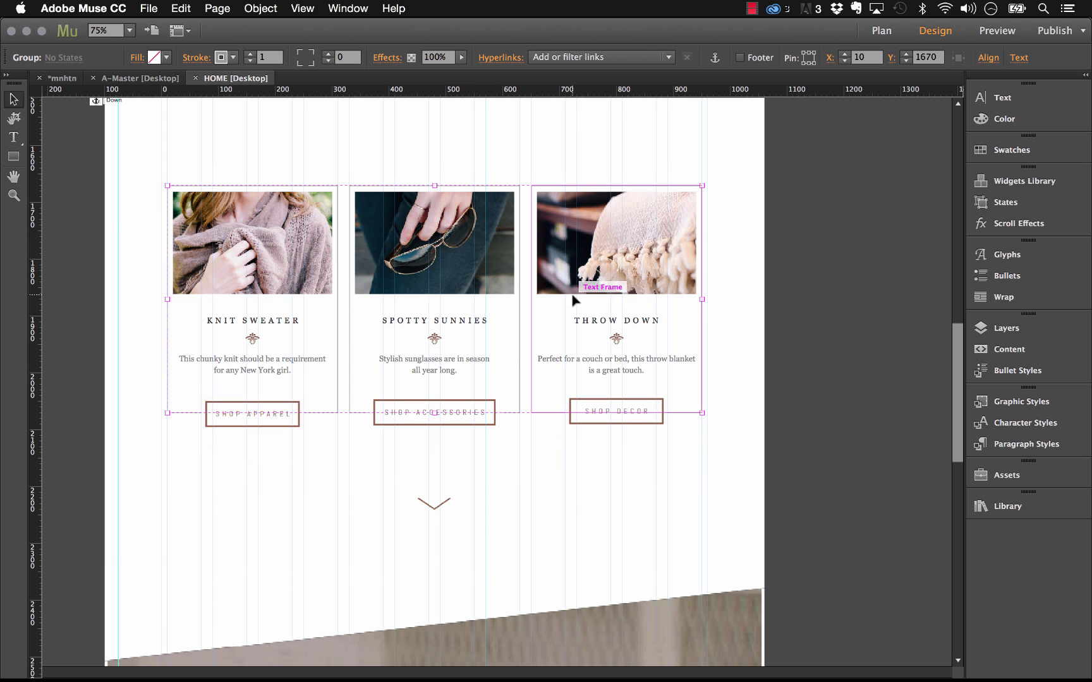
Step: Inspect the THROW DOWN box by selecting its text frame, inline image and part of its heading text, and deselect everything
left_click(632, 292)
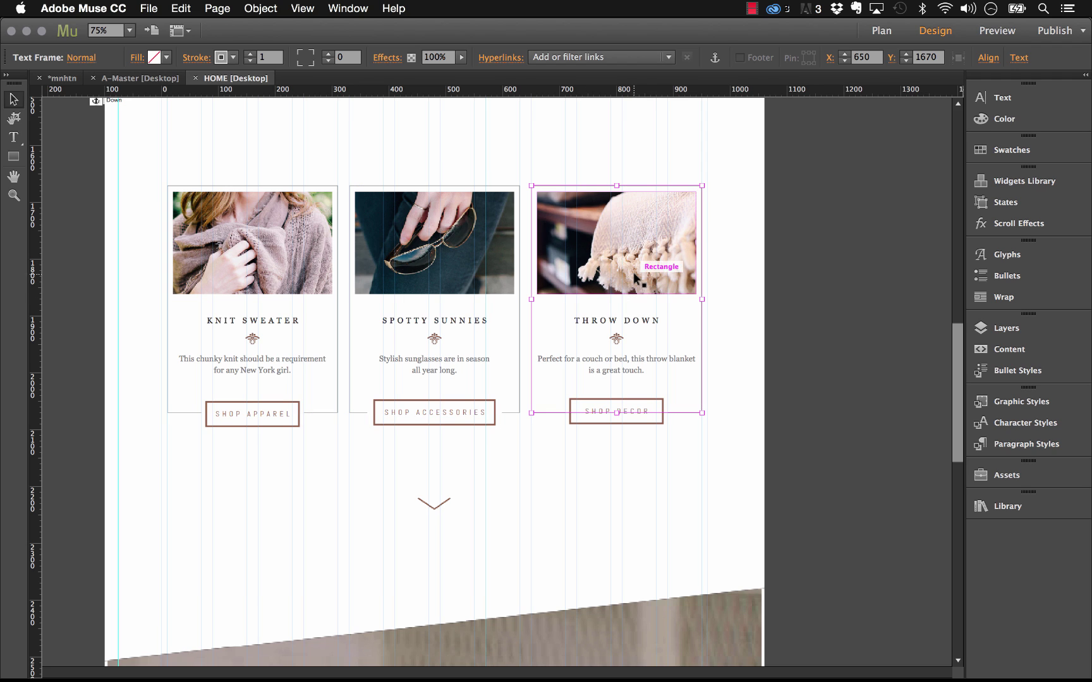
left_click(642, 278)
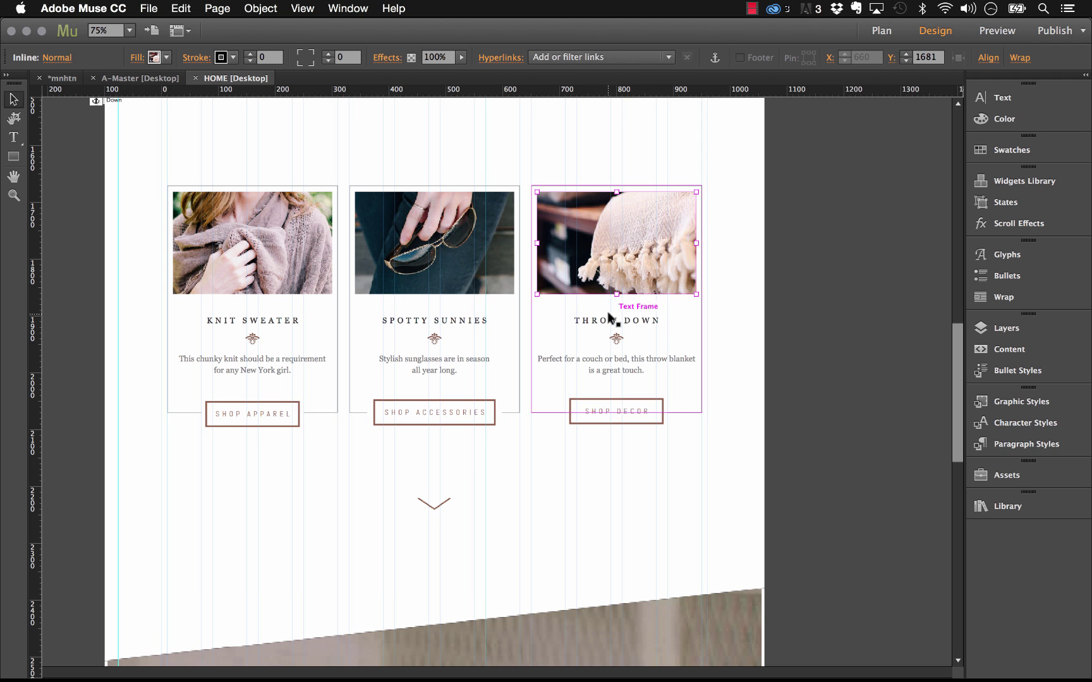
left_click(624, 326)
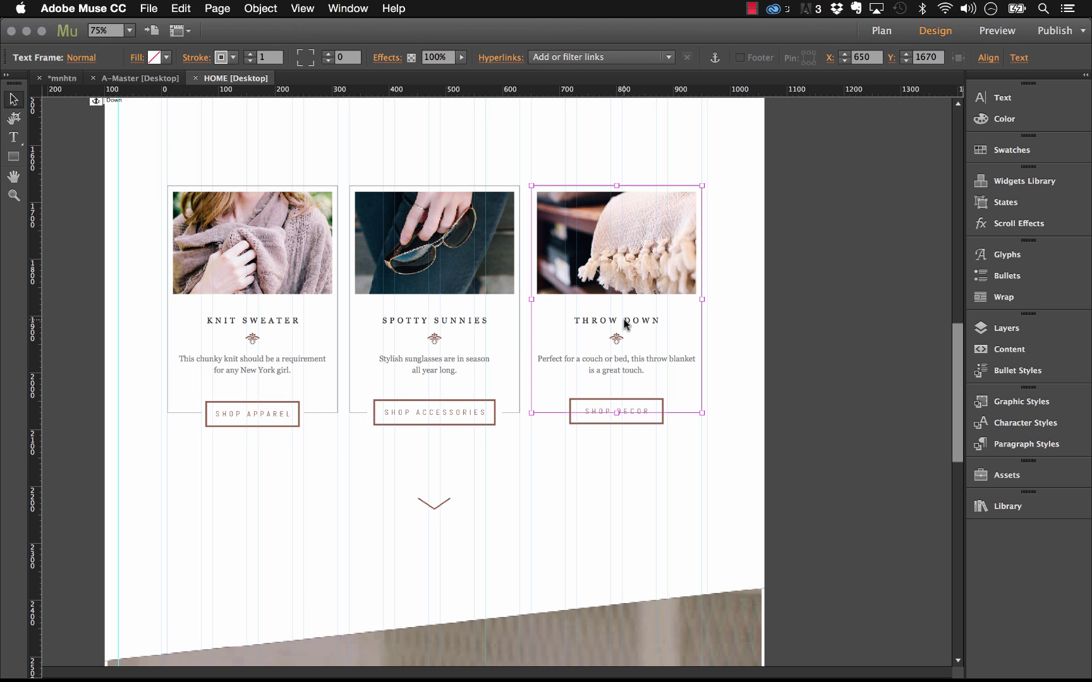
double_click(624, 322)
left_click_drag(632, 321, 602, 321)
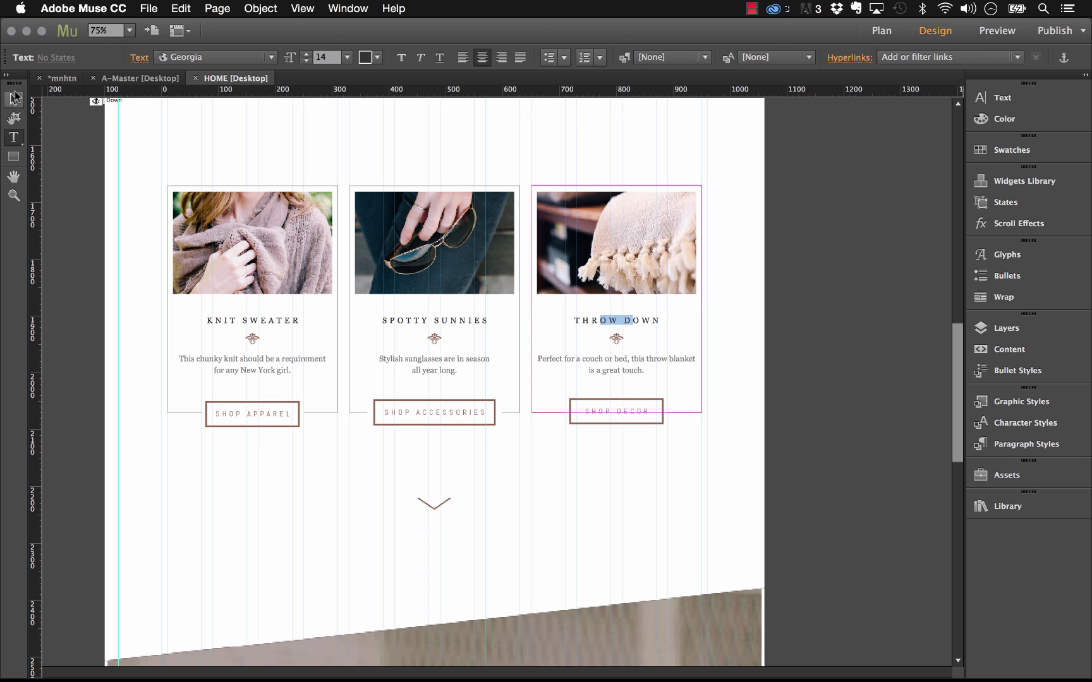
key("Escape")
left_click(825, 451)
Step: Select the FACEBOOK and PINTEREST text frames under FOLLOW US to view their hyperlinks
scroll(766, 304, "down", 5)
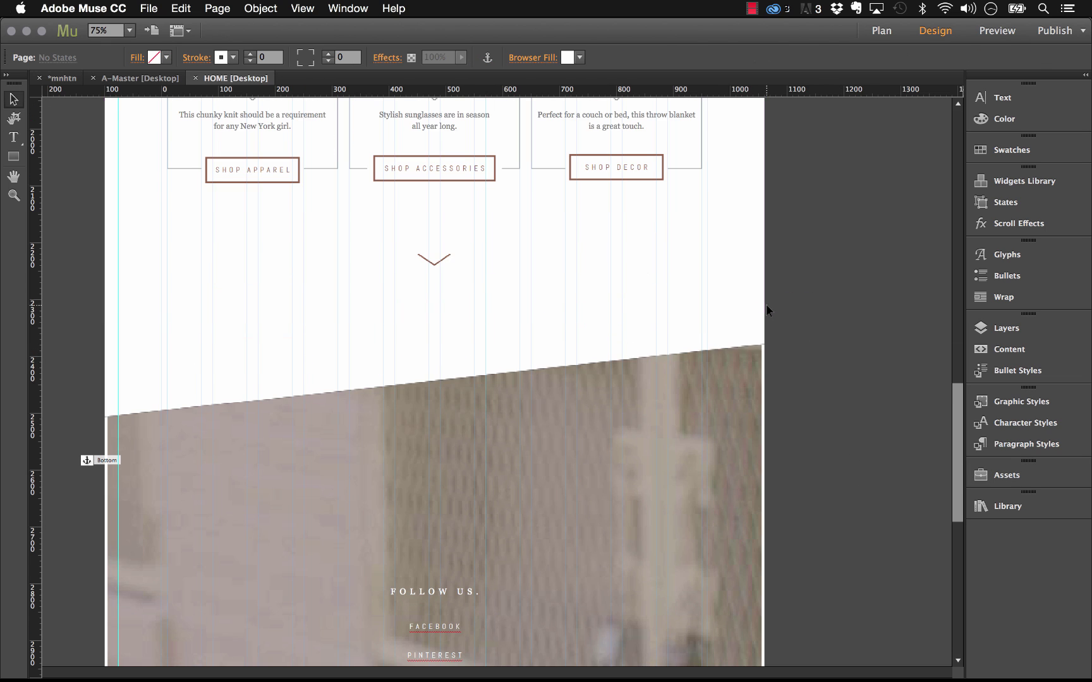
scroll(752, 309, "down", 3)
scroll(748, 311, "down", 1)
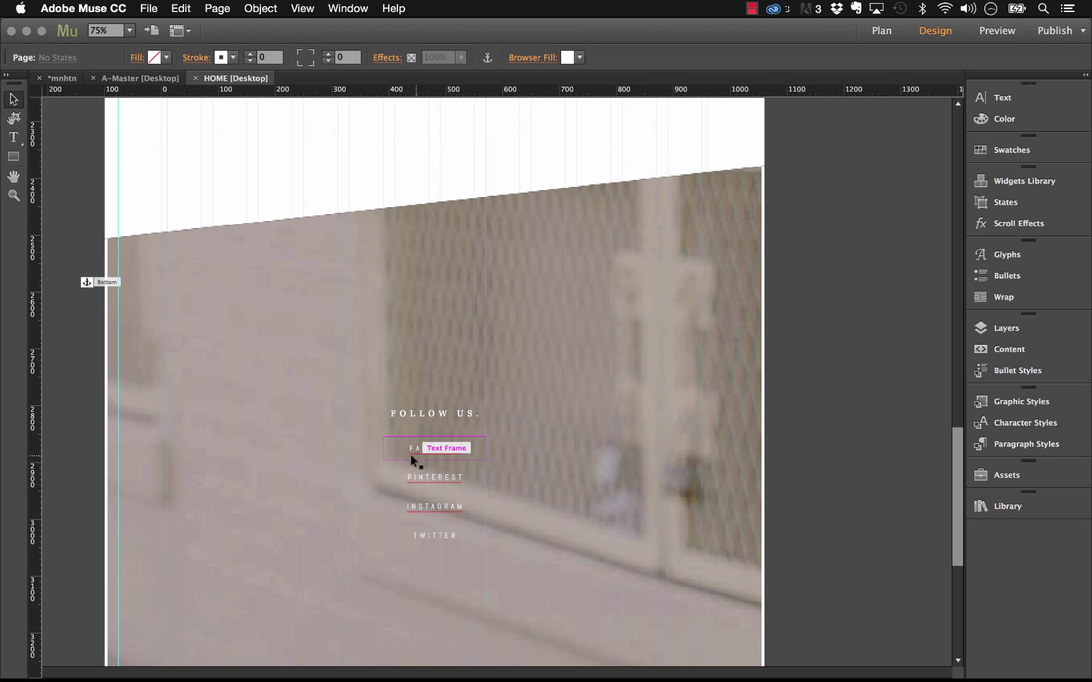
left_click(433, 452)
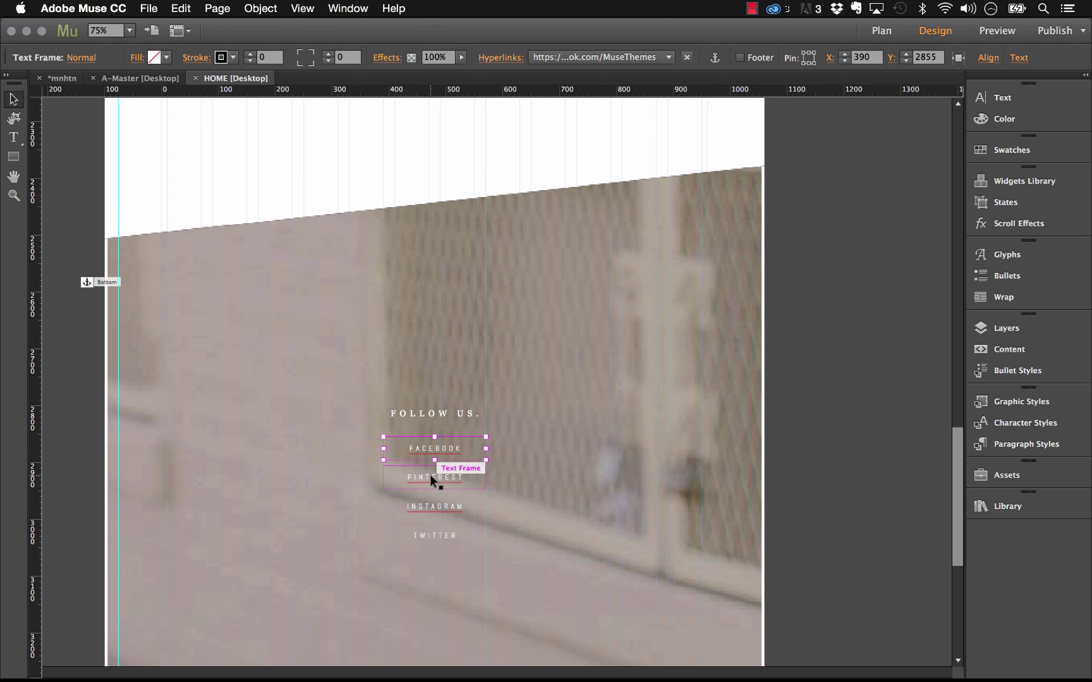
left_click(429, 474)
left_click(447, 444)
left_click(444, 474)
Step: Switch to Firefox, open the live site's HOME page, look at its FOLLOW US buttons, and return to Adobe Muse
left_click(244, 654)
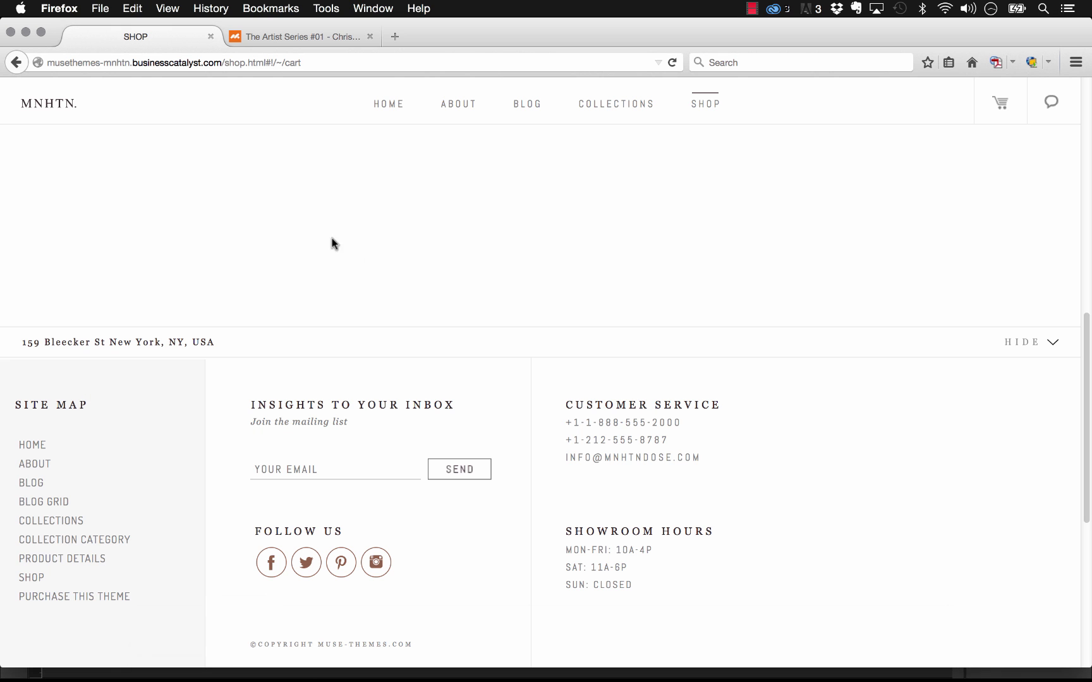
left_click(387, 105)
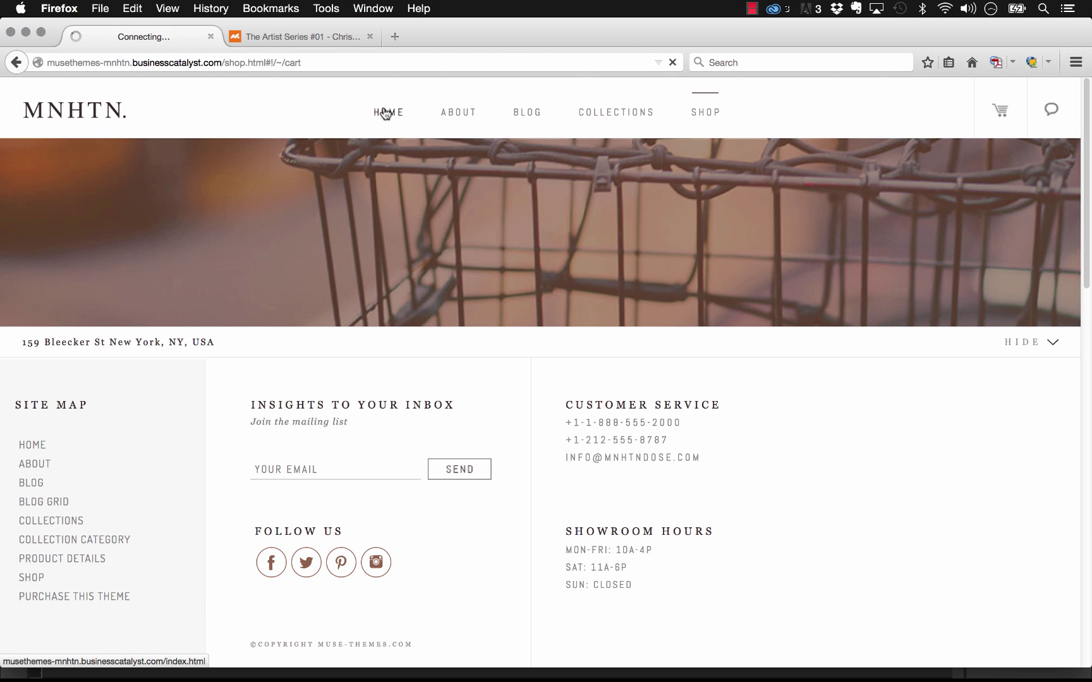
scroll(749, 280, "down", 15)
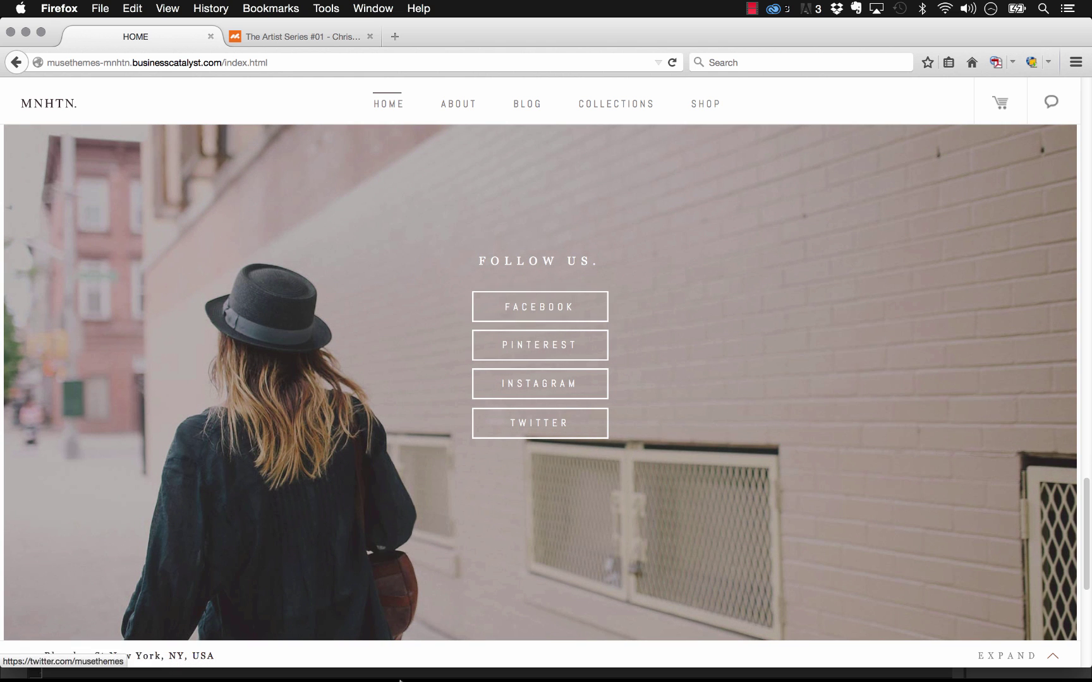
mouse_move(370, 664)
left_click(411, 654)
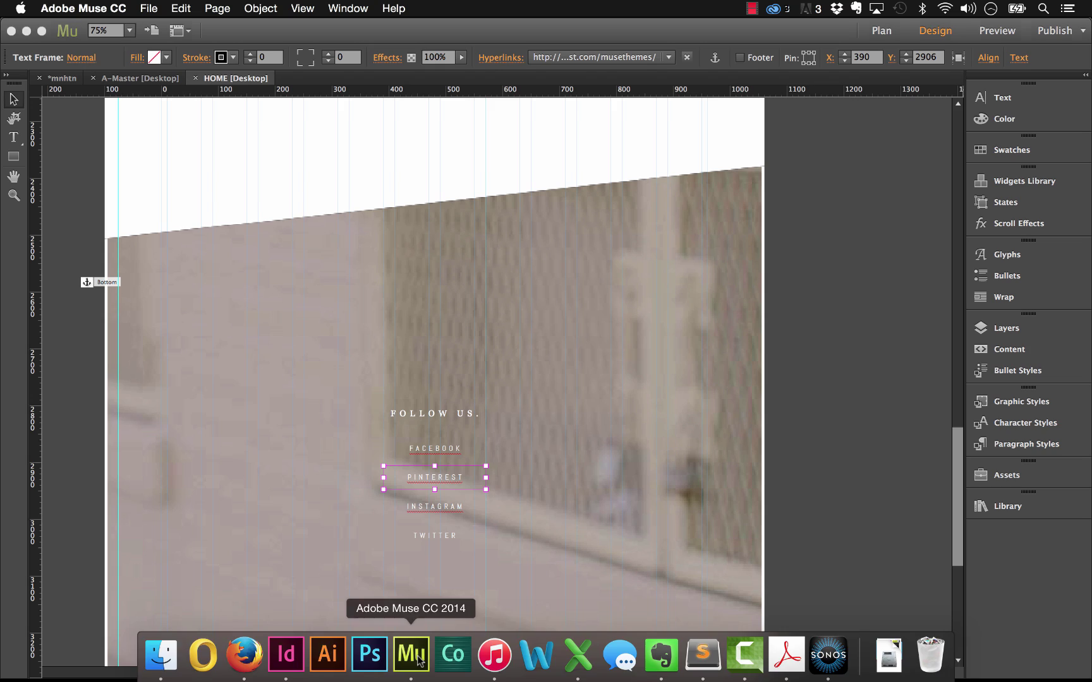
Step: Check which graphic style is applied to the FACEBOOK text frame, close the style list, and reselect the frame
left_click(462, 446)
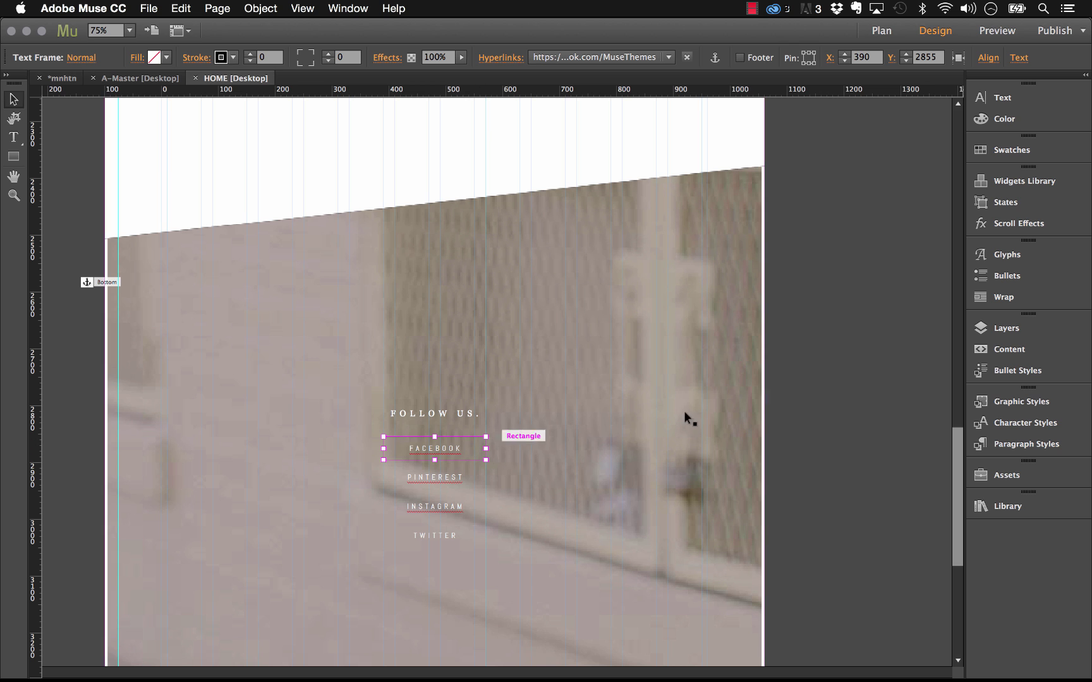
left_click(1047, 403)
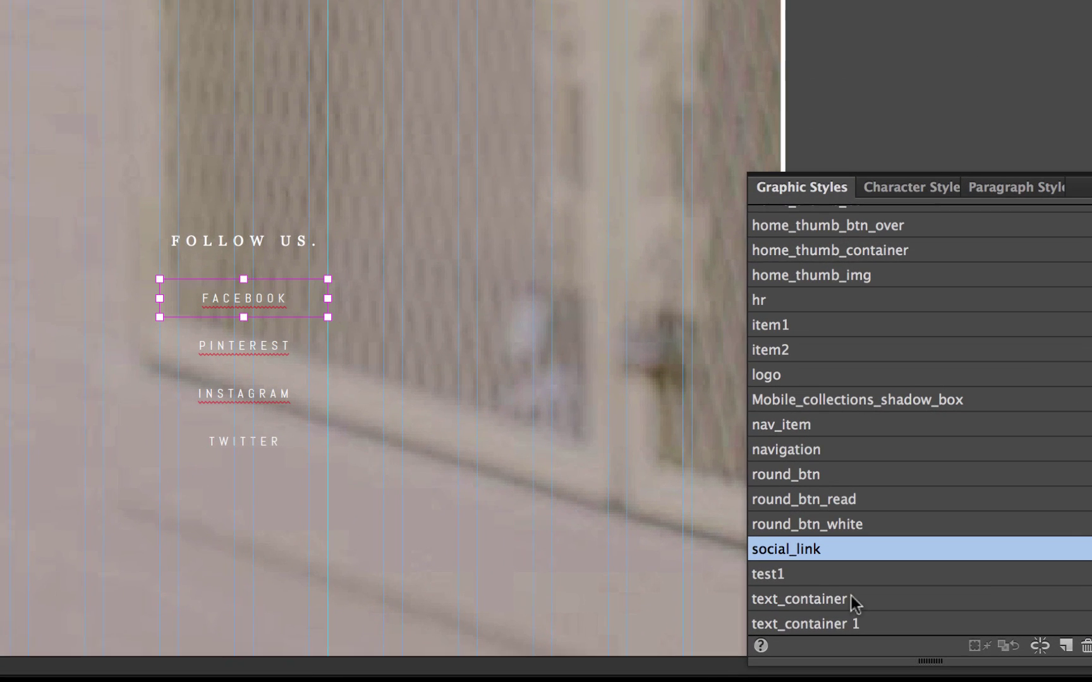
mouse_move(778, 553)
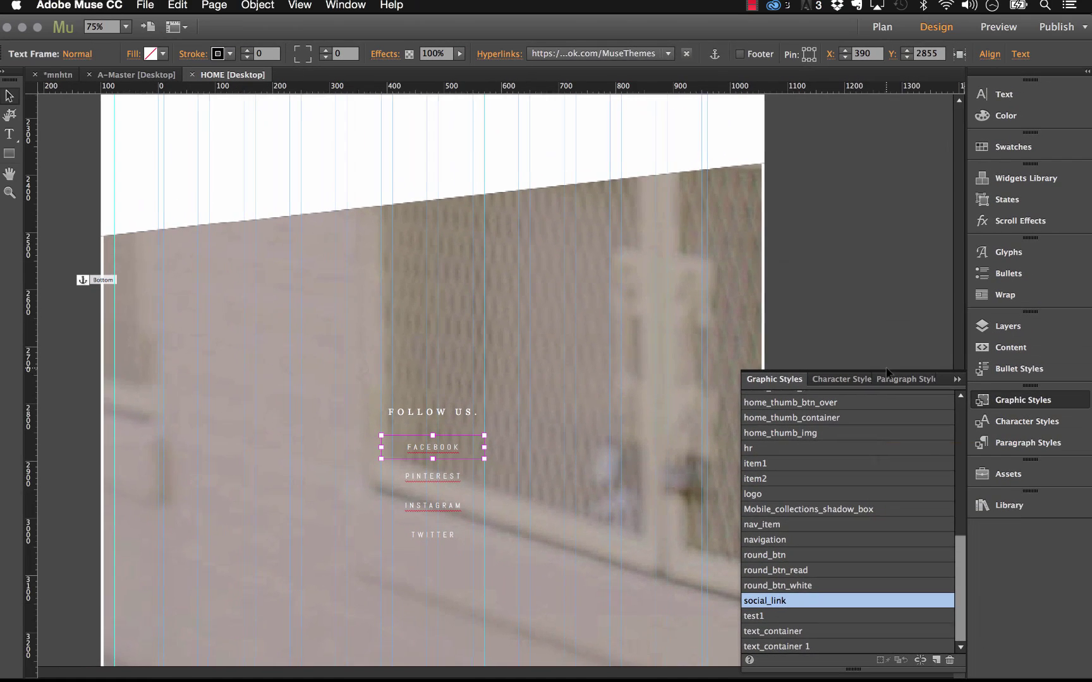
left_click(794, 390)
scroll(794, 390, "down", 2)
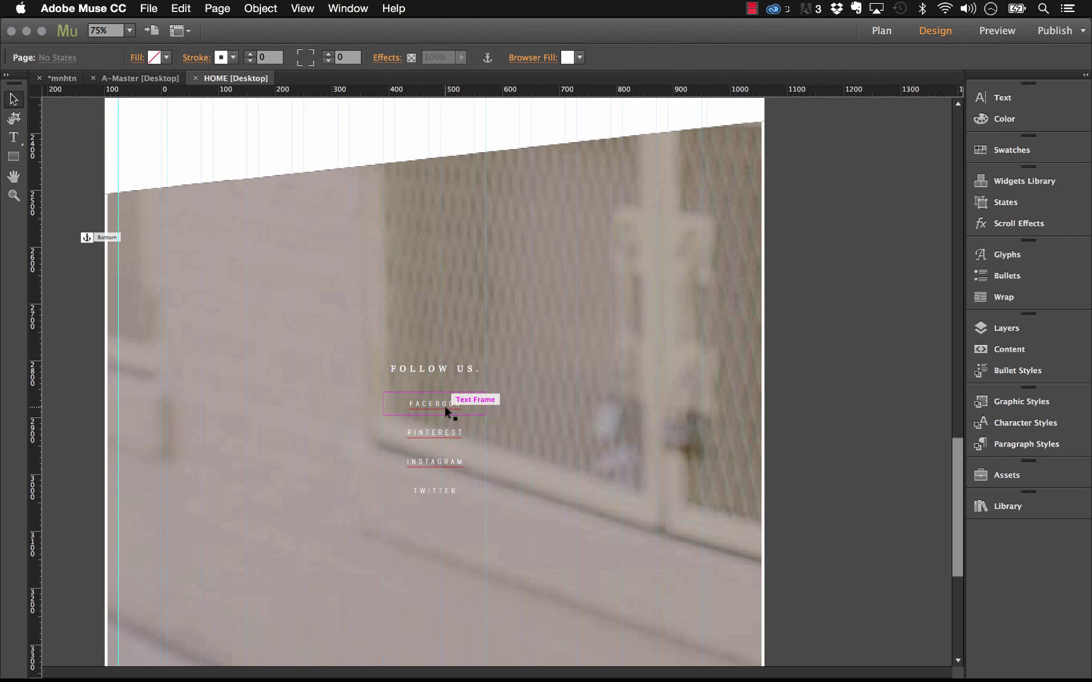
left_click(462, 412)
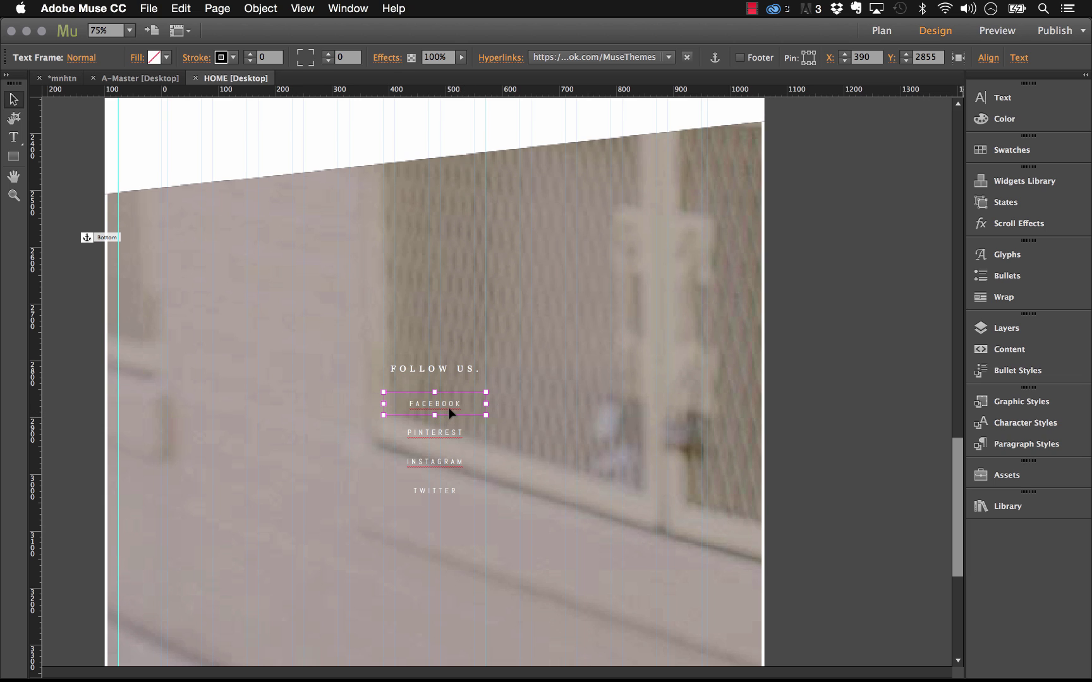
Step: View the head HTML in the A-Master page properties, highlight the grid.css stylesheet link, and cancel without changes
left_click(135, 80)
left_click(218, 9)
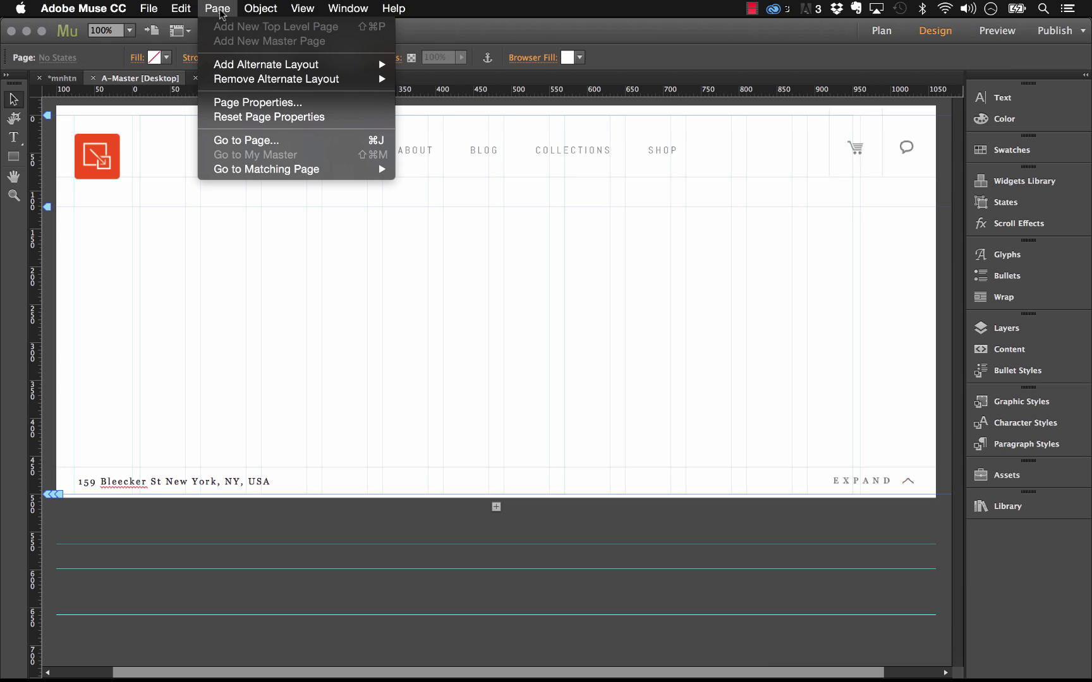
left_click(253, 103)
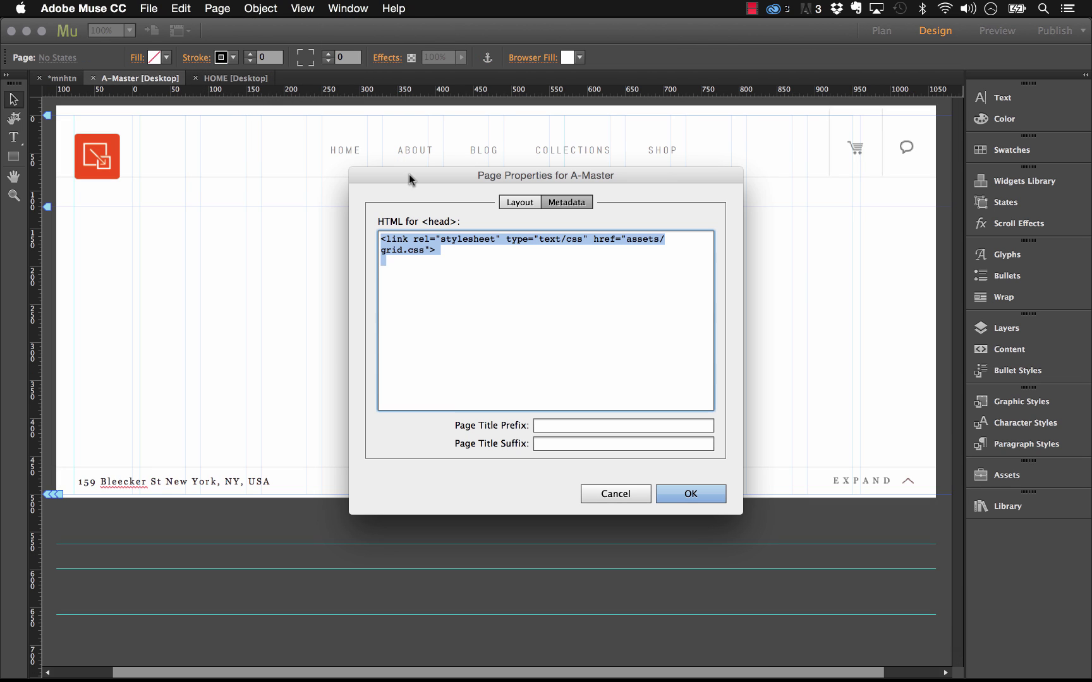
left_click(453, 266)
left_click_drag(450, 255, 365, 234)
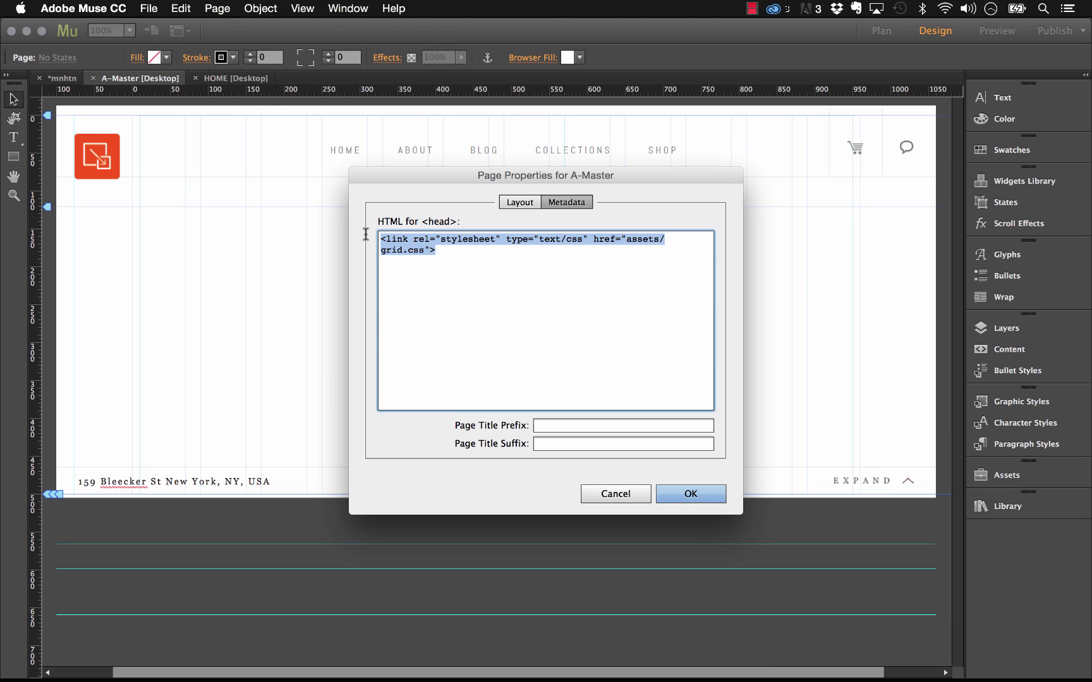
left_click(490, 274)
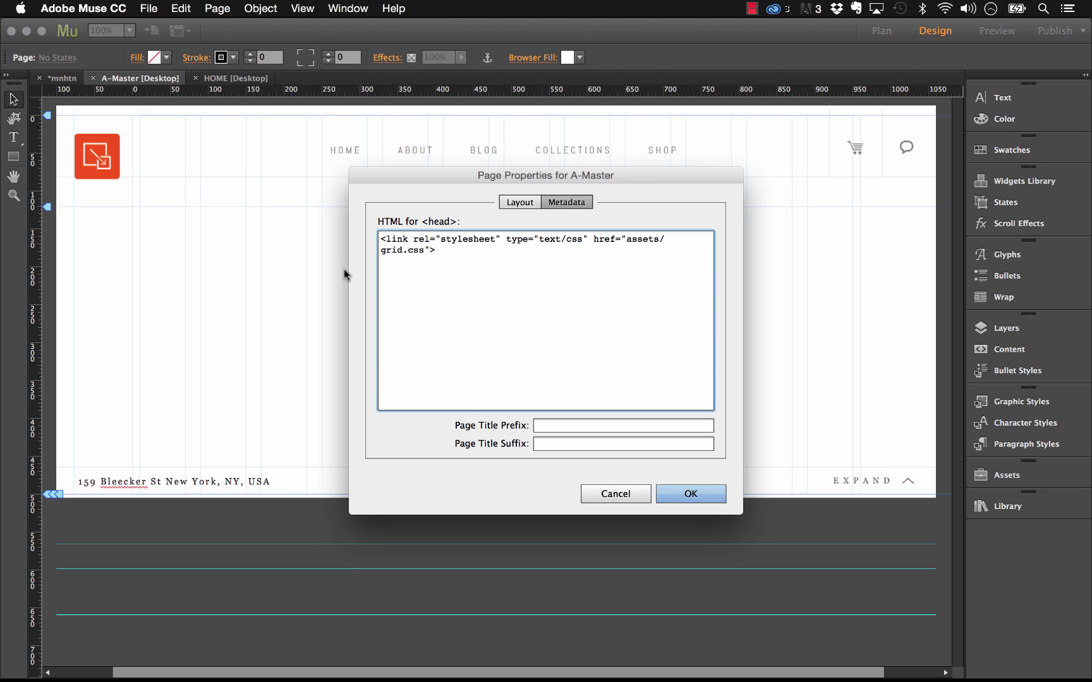
left_click(624, 490)
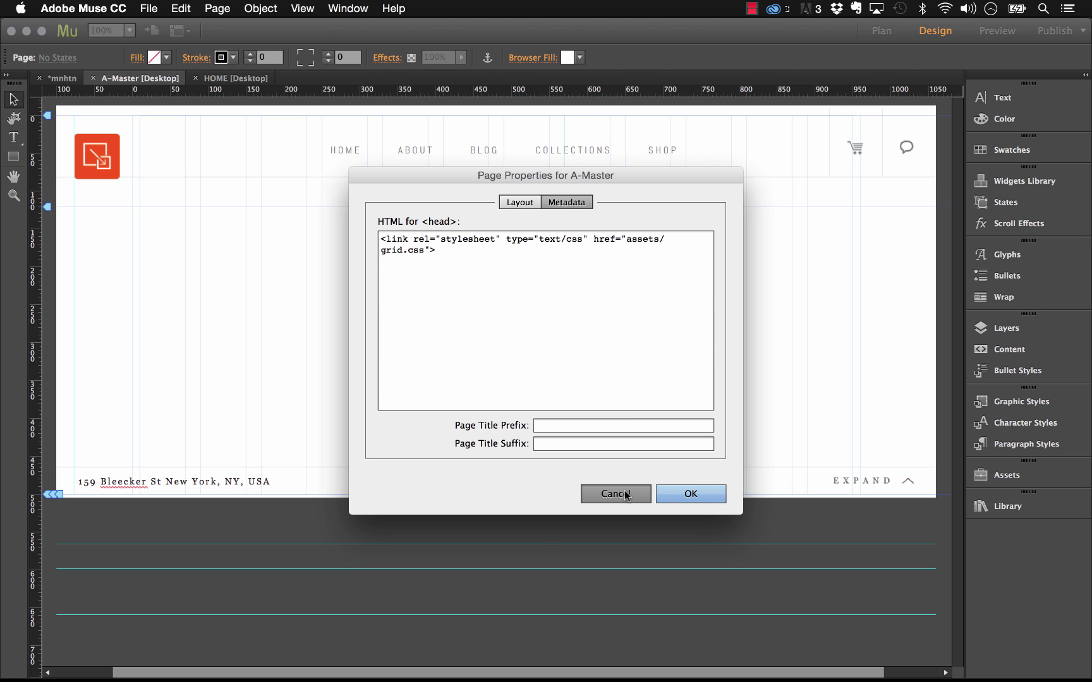
Step: Switch to Finder and open grid.css from the MNHTN theme's CSS folder in Sublime Text 2
left_click(161, 655)
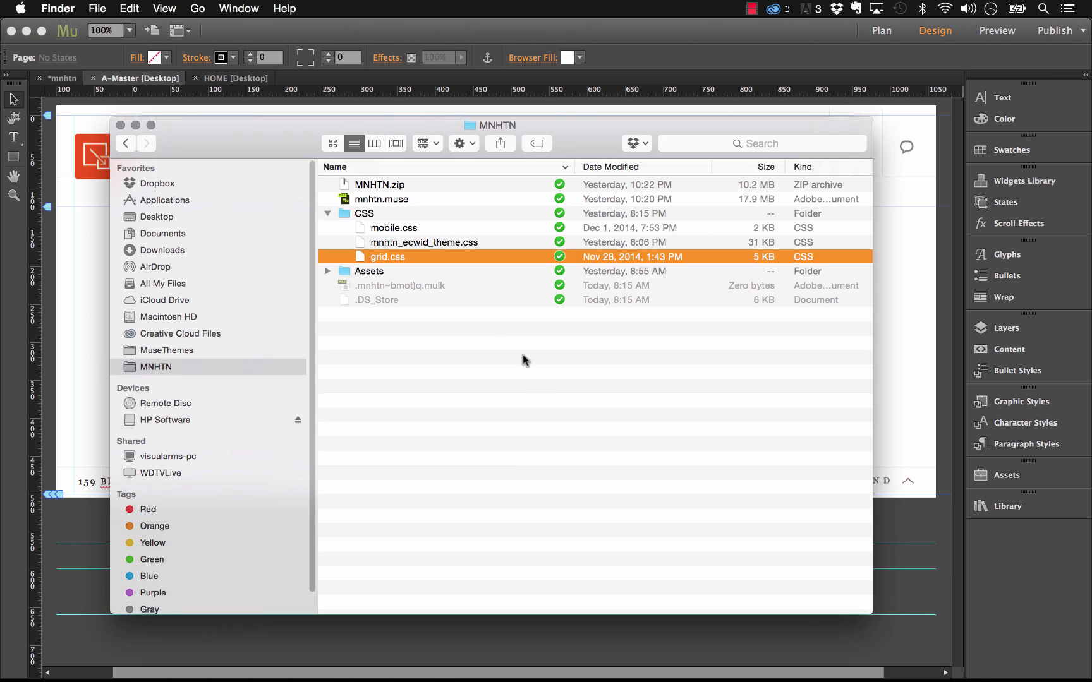
right_click(385, 255)
mouse_move(421, 278)
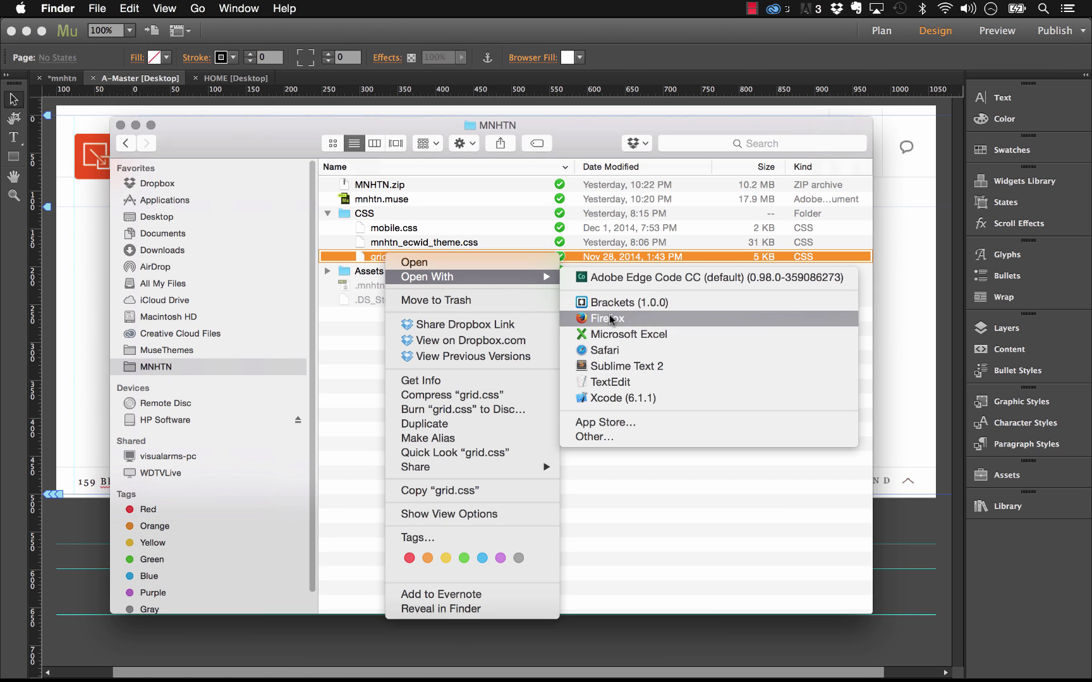
left_click(612, 366)
Step: Find the Home Square Social Buttons section in grid.css, highlight the declarations in the .social_link rule, and clear the selection
left_click(359, 341)
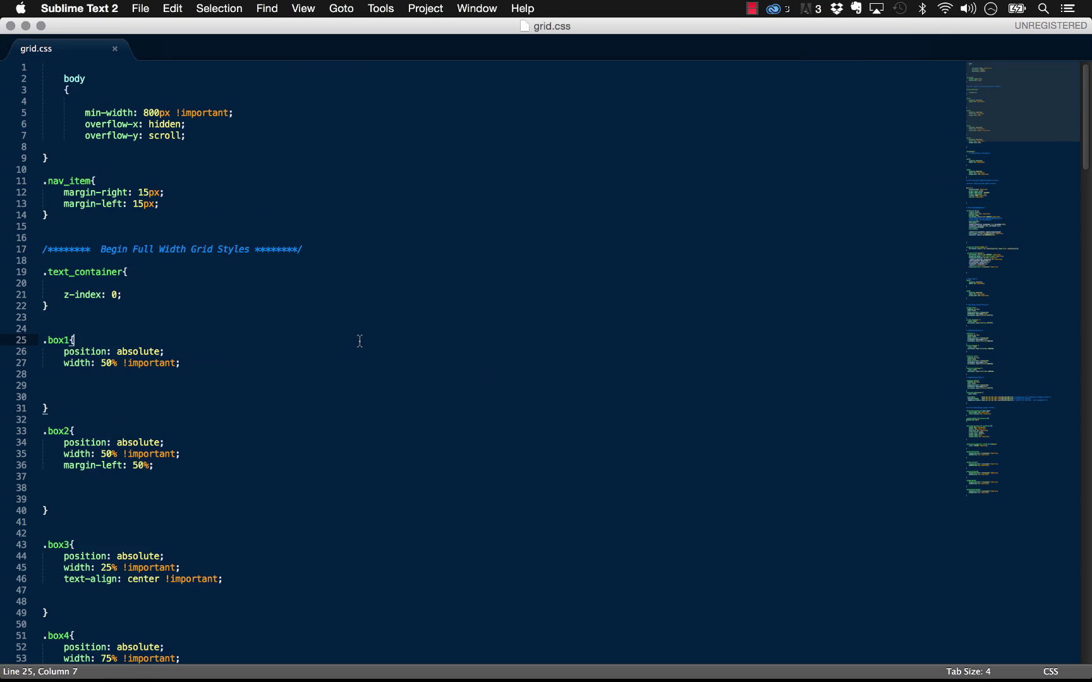
scroll(90, 107, "down", 6)
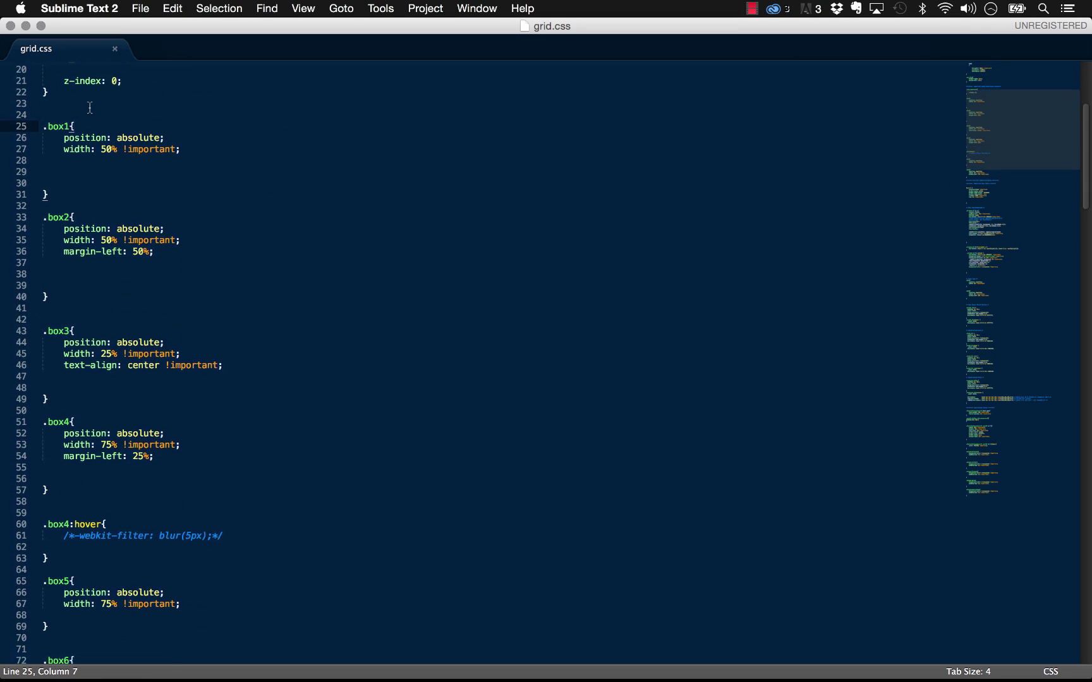
scroll(90, 107, "down", 10)
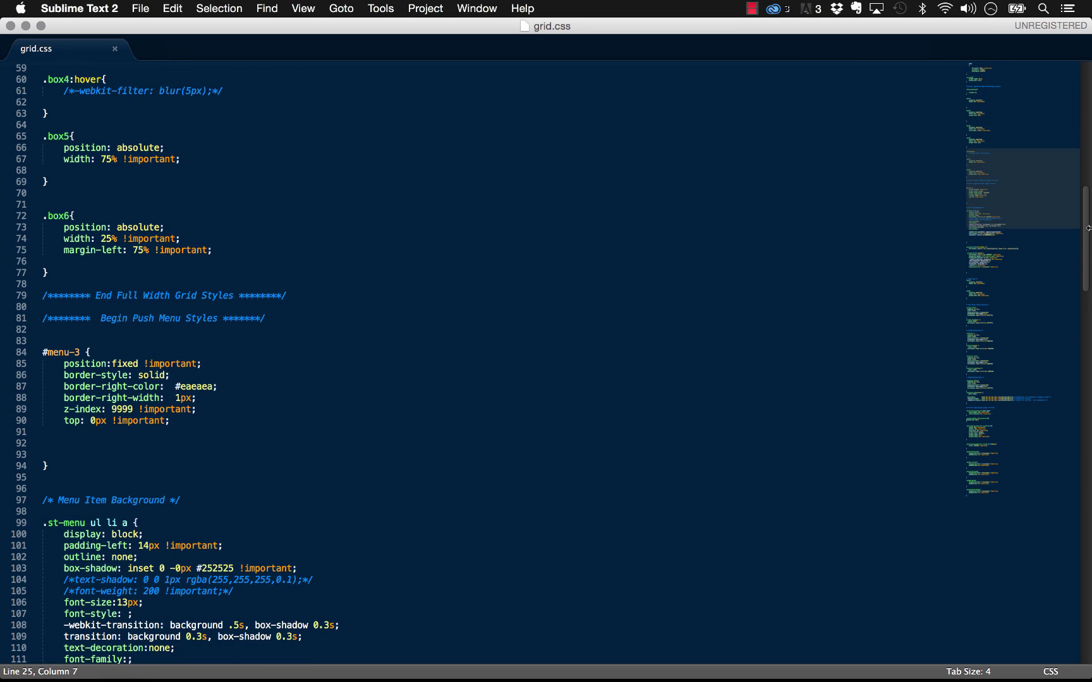
left_click_drag(1088, 229, 1089, 430)
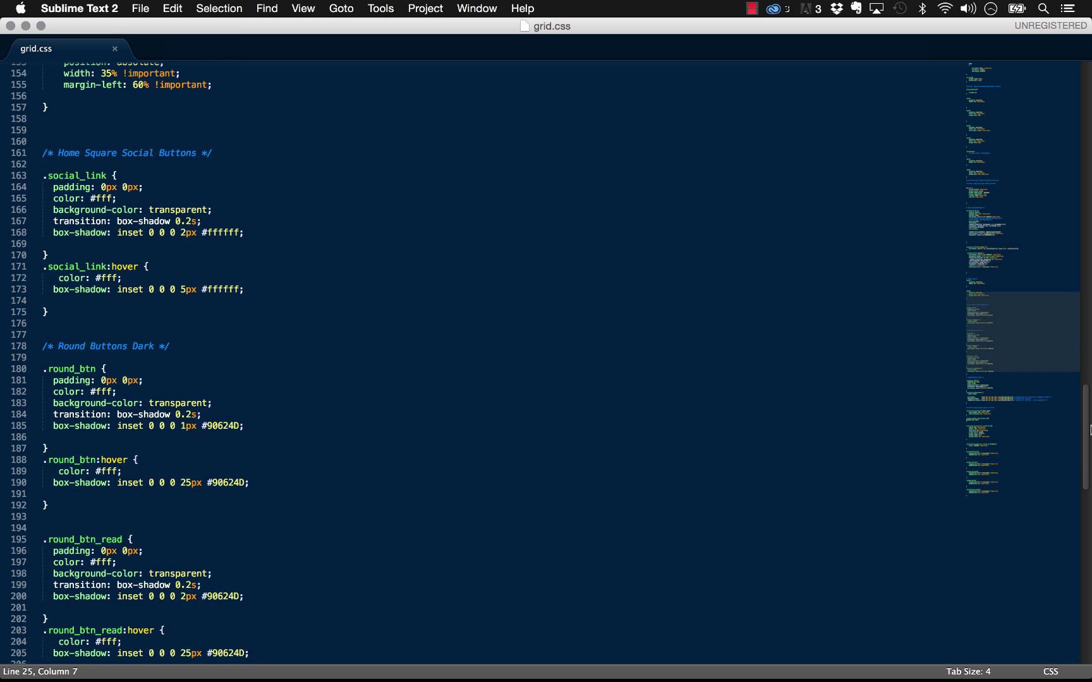
scroll(1089, 430, "down", 2)
scroll(28, 248, "up", 6)
scroll(28, 249, "down", 2)
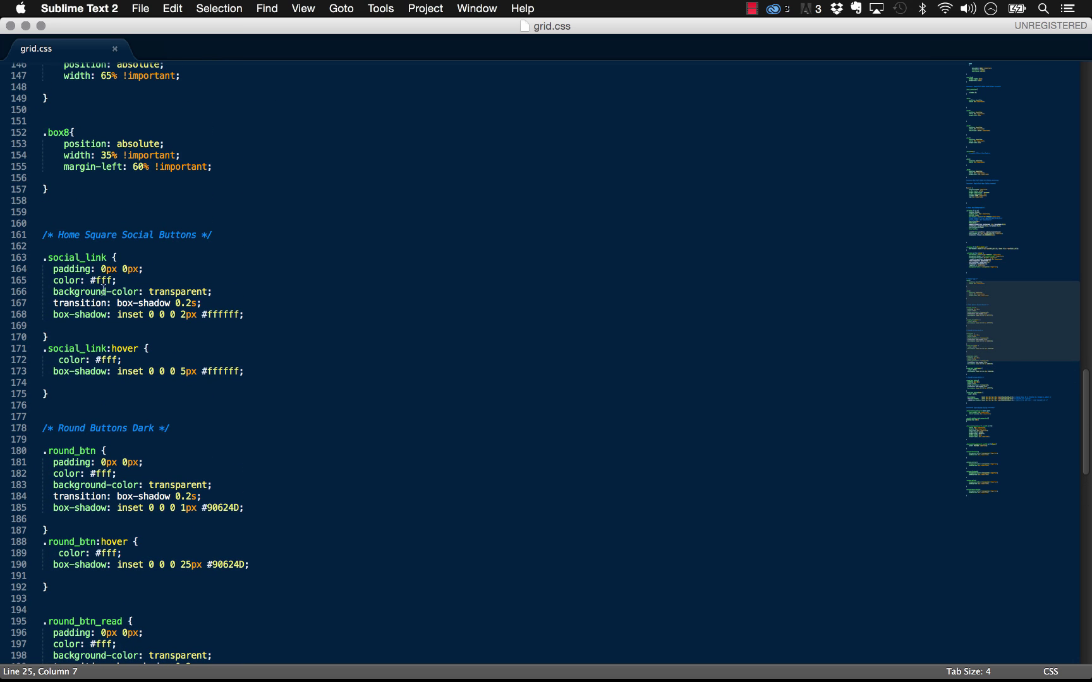
left_click_drag(237, 308, 43, 272)
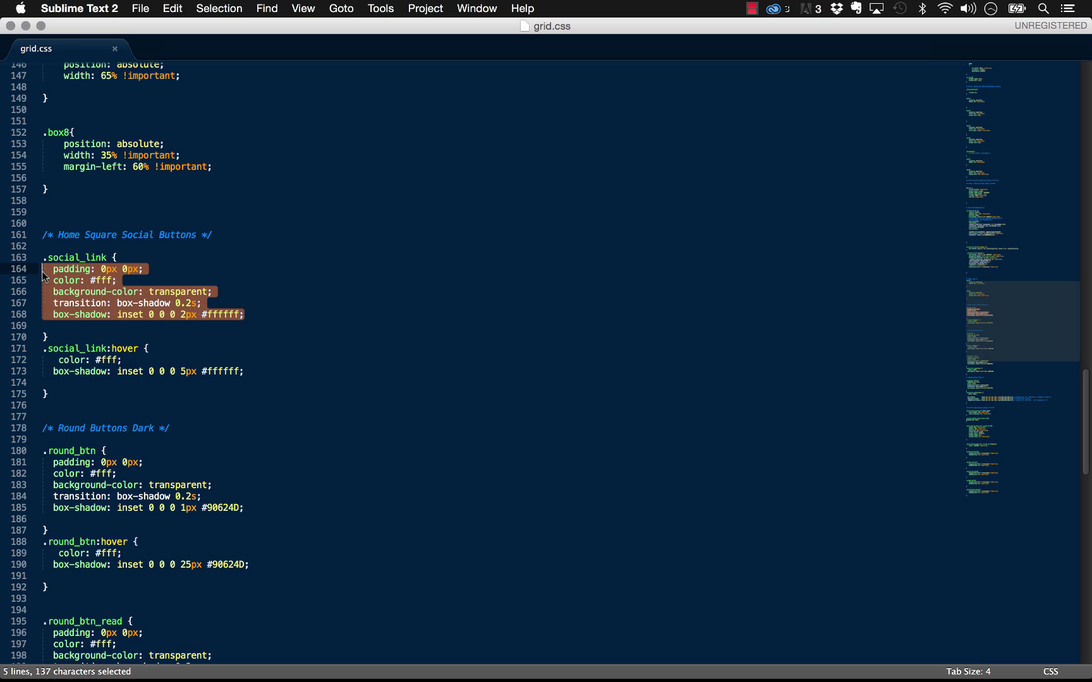
left_click(149, 314)
Step: Switch to Adobe Muse, close the A-Master page, and open the BLOG GRID page from the site plan
mouse_move(196, 679)
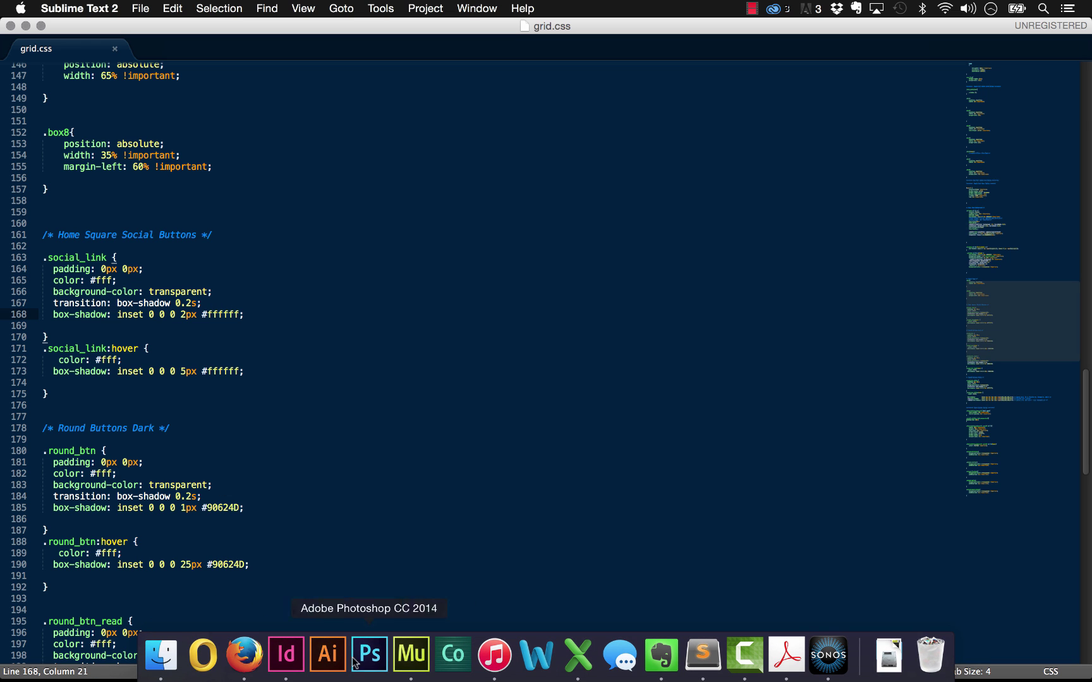
left_click(412, 656)
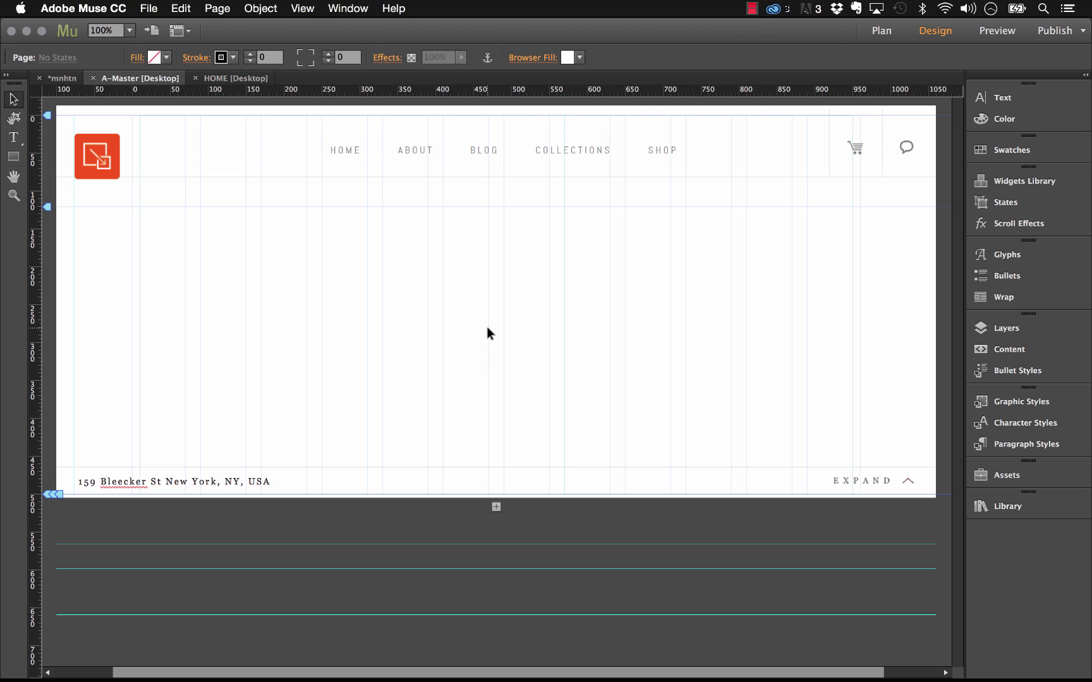
left_click(93, 78)
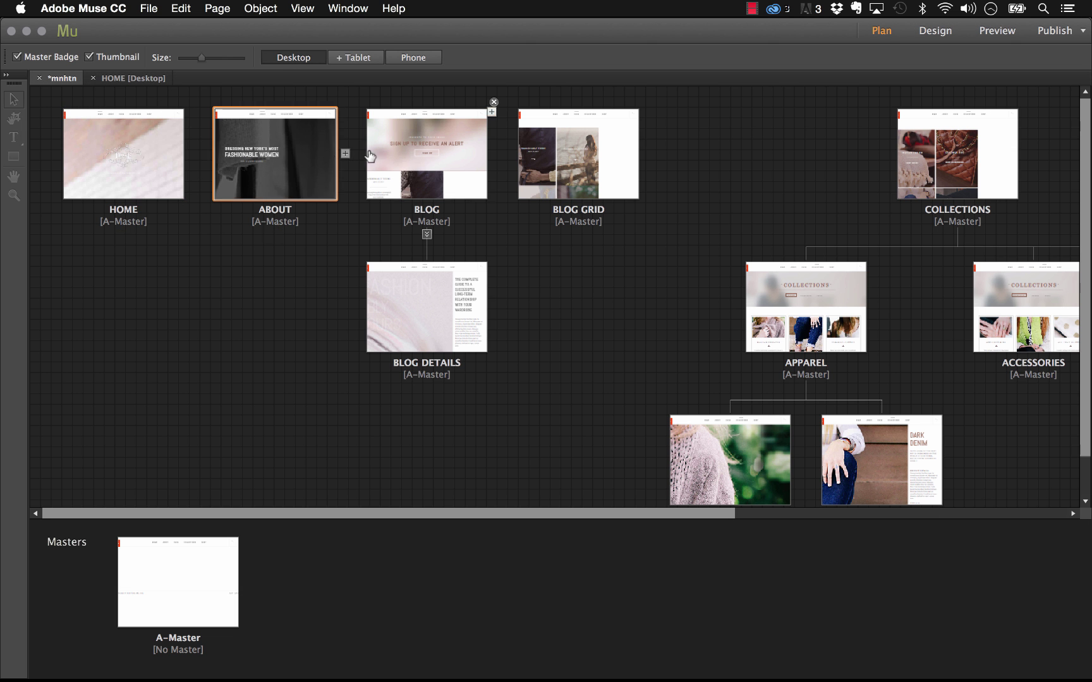
double_click(597, 160)
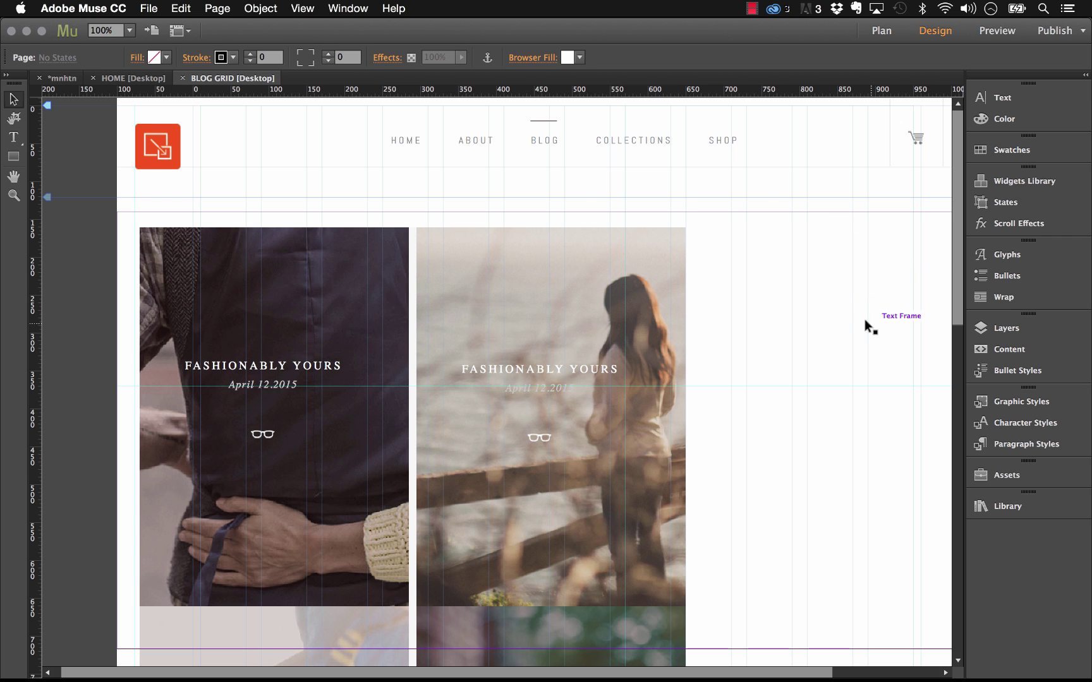
scroll(865, 641, "right", 4)
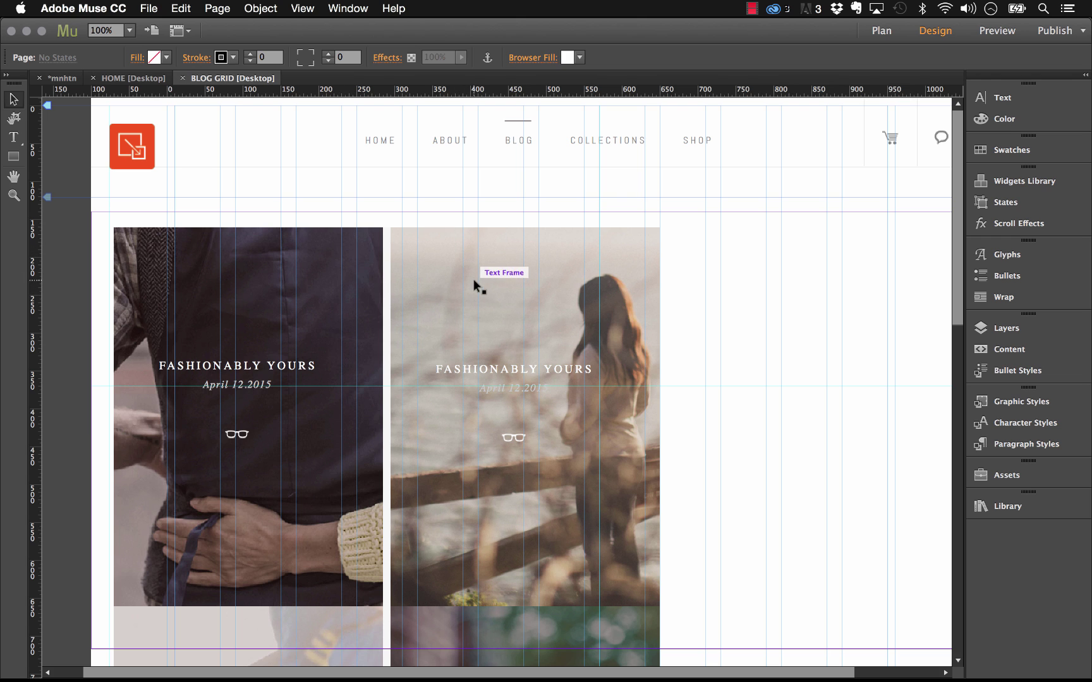
Step: Switch to Firefox, open the live BLOG GRID page from the expanded footer's site map, and return to Adobe Muse
mouse_move(458, 680)
left_click(244, 653)
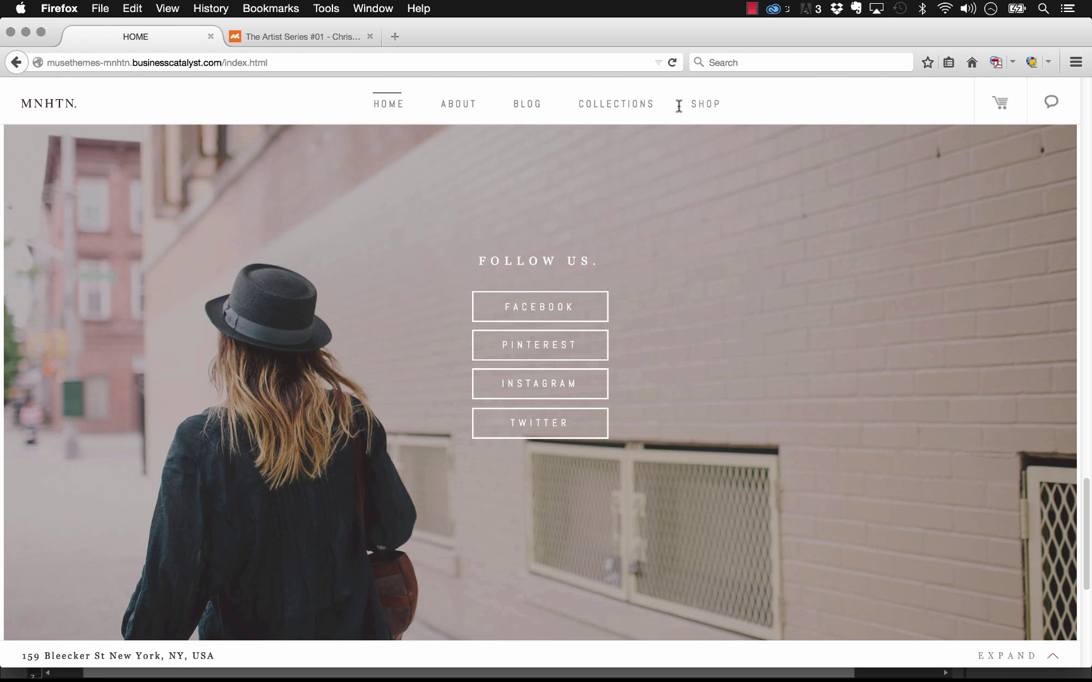
left_click(987, 657)
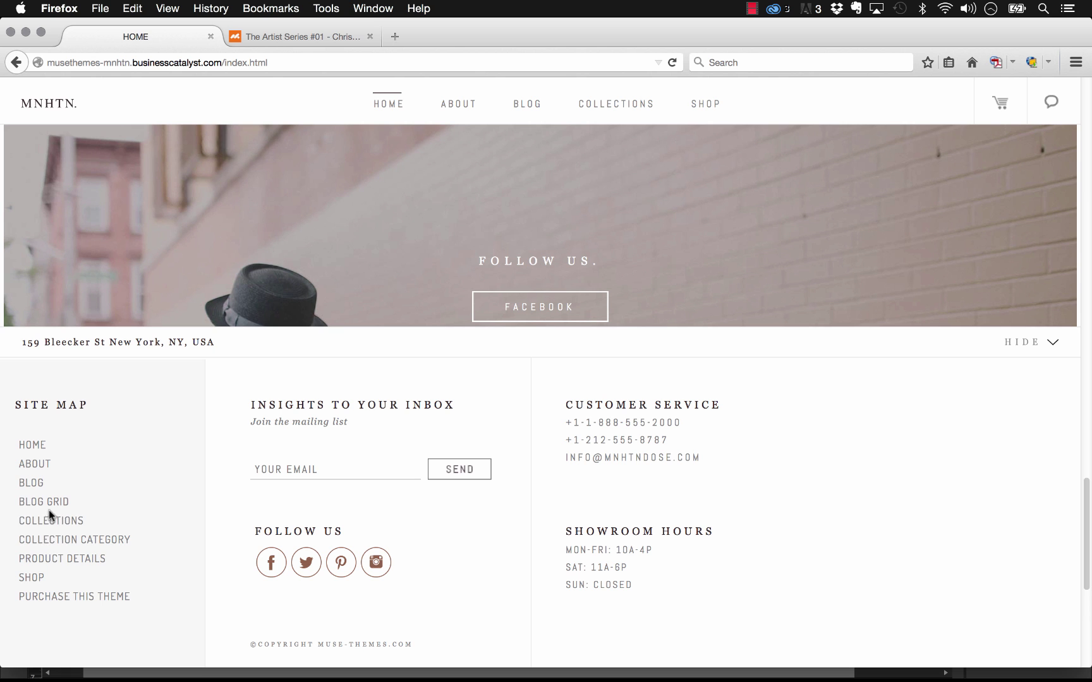
left_click(47, 503)
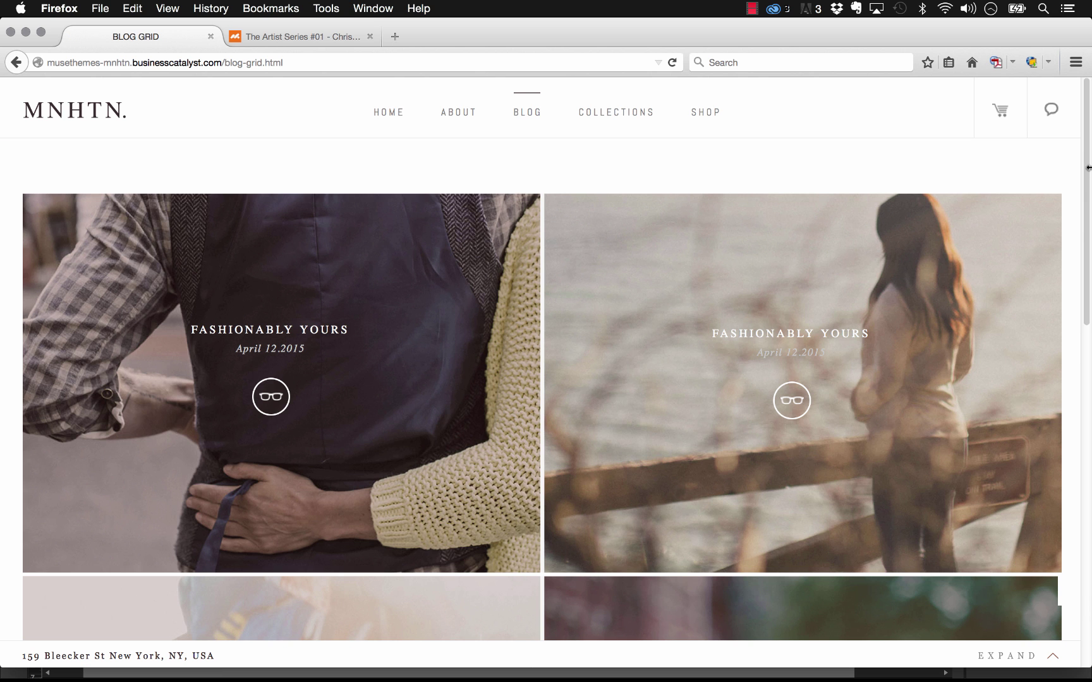
mouse_move(1088, 167)
left_mouse_down()
mouse_move(706, 168)
mouse_move(1088, 168)
left_mouse_up()
left_click(411, 653)
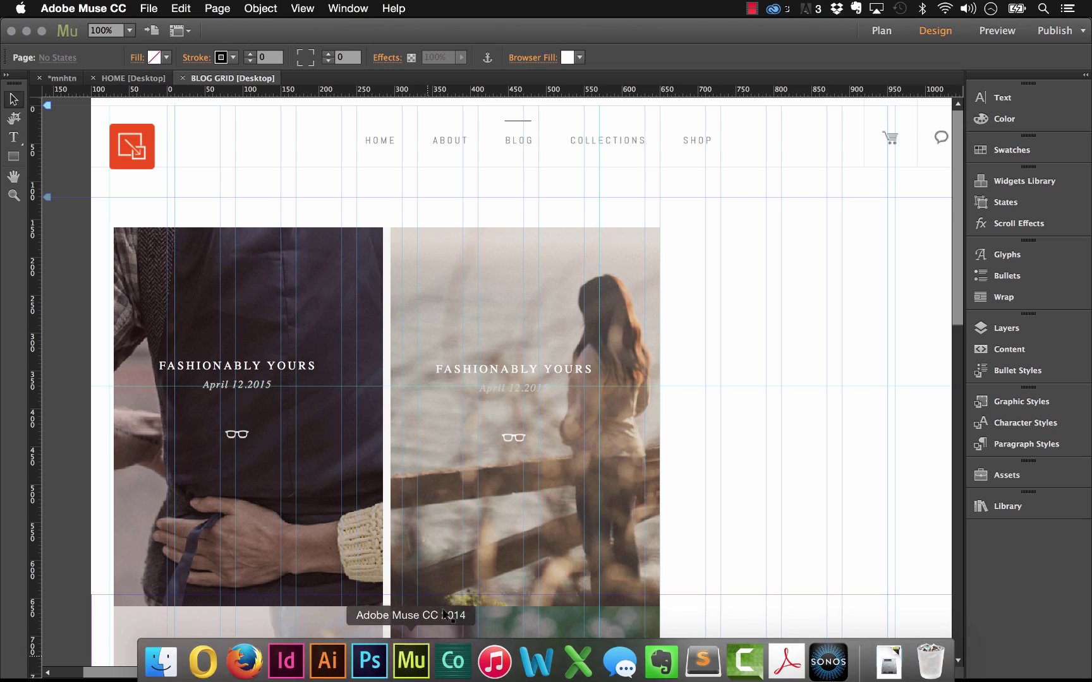
Step: Inspect the first row of the blog grid by selecting its outer text frame, each inline image box, and the outer frame again
left_click(432, 268)
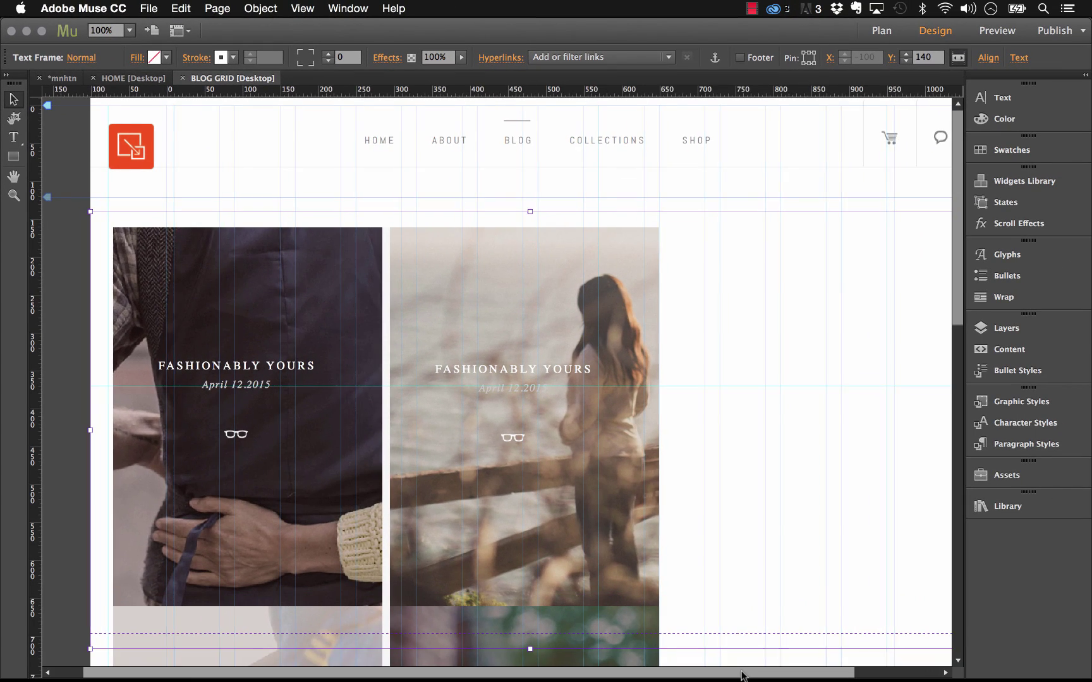
scroll(742, 676, "right", 3)
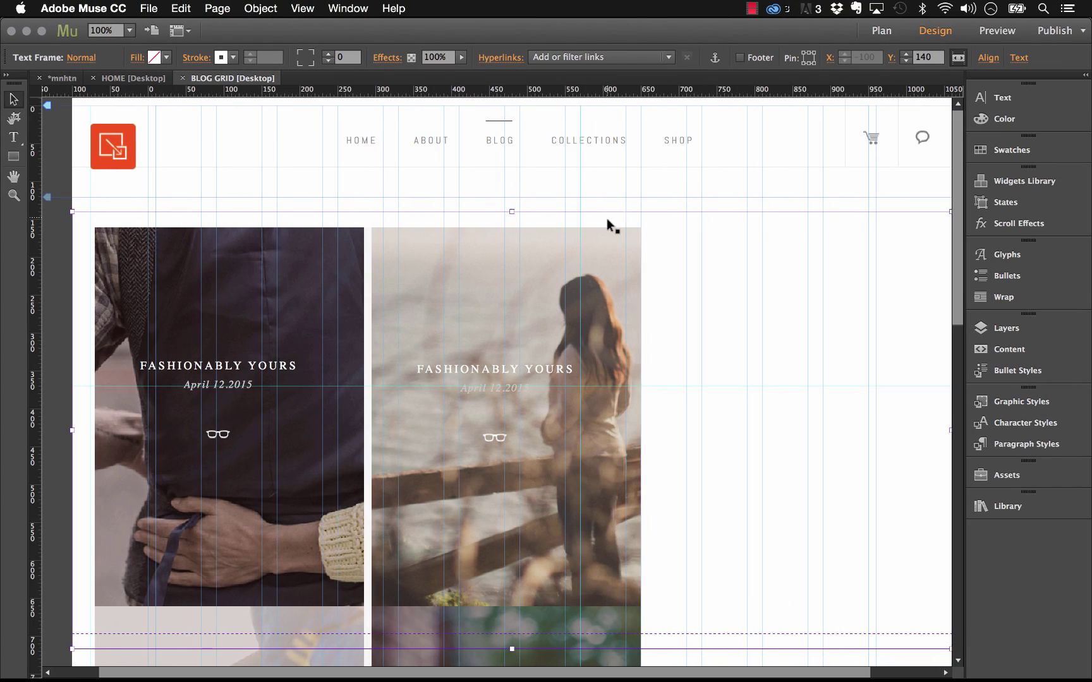
left_click(604, 242)
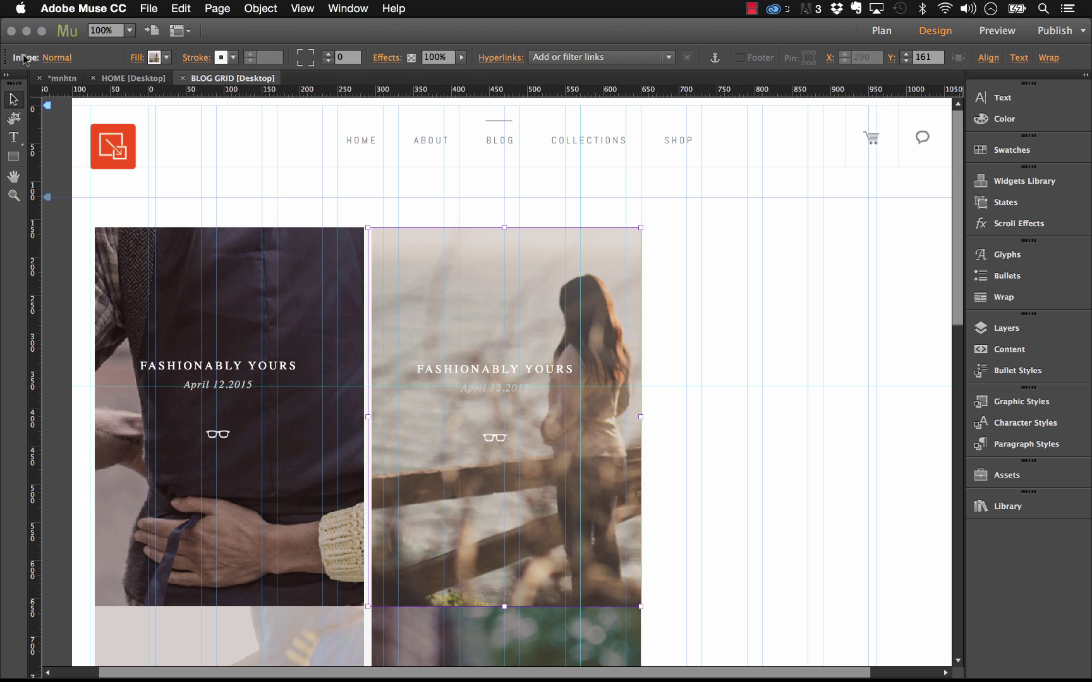
left_click(185, 326)
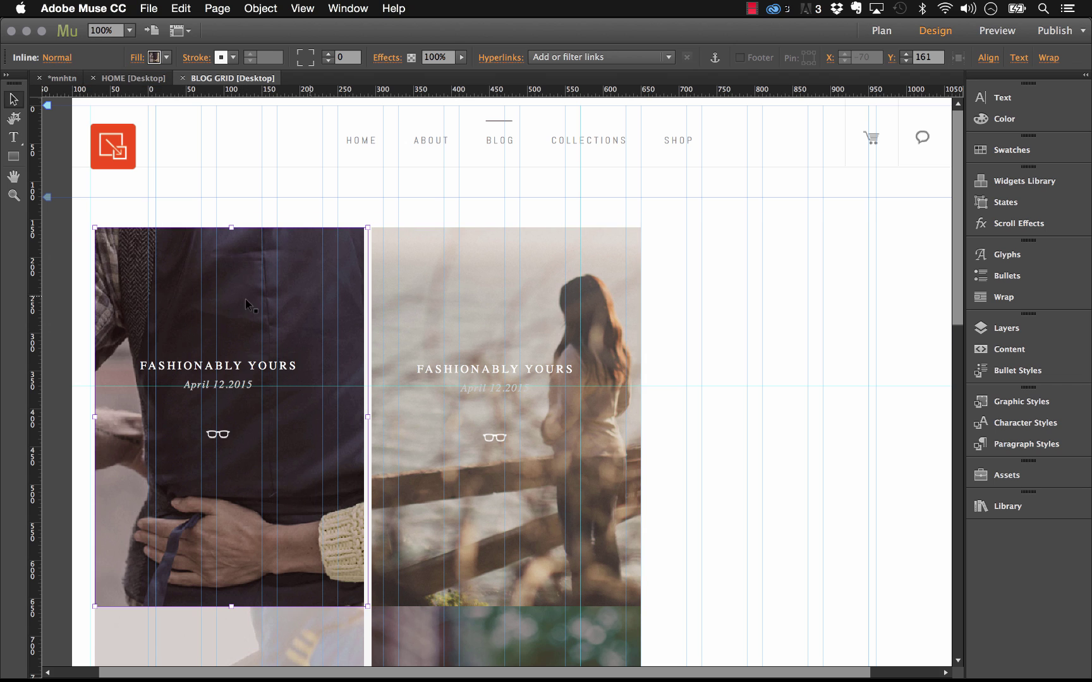
left_click(472, 288)
left_click(737, 248)
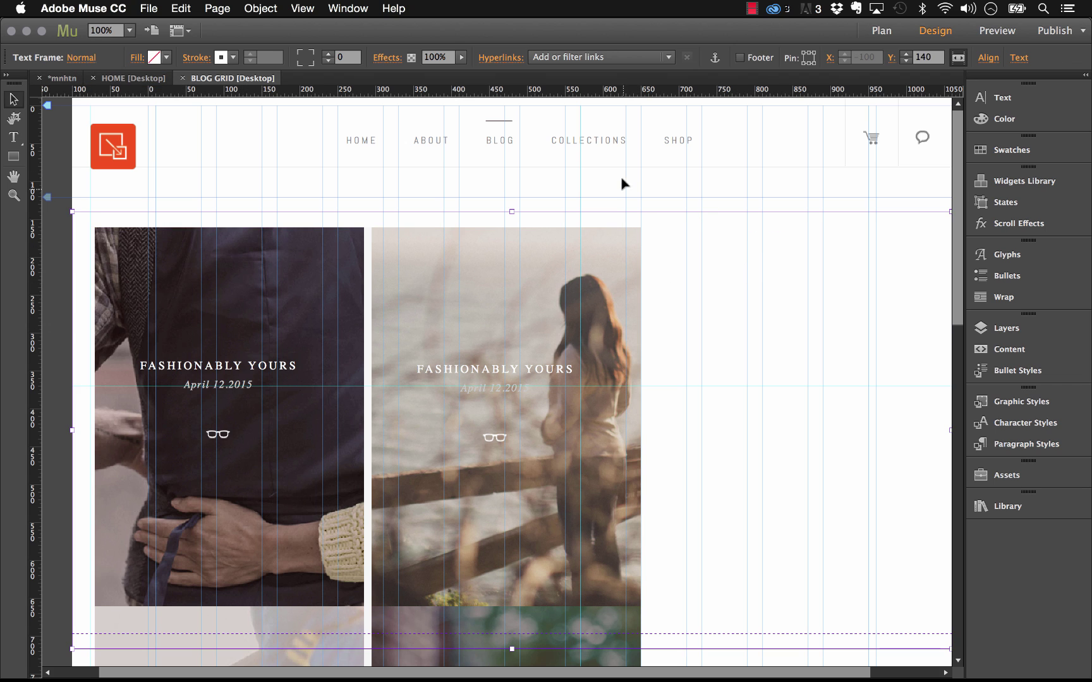
scroll(731, 308, "down", 3)
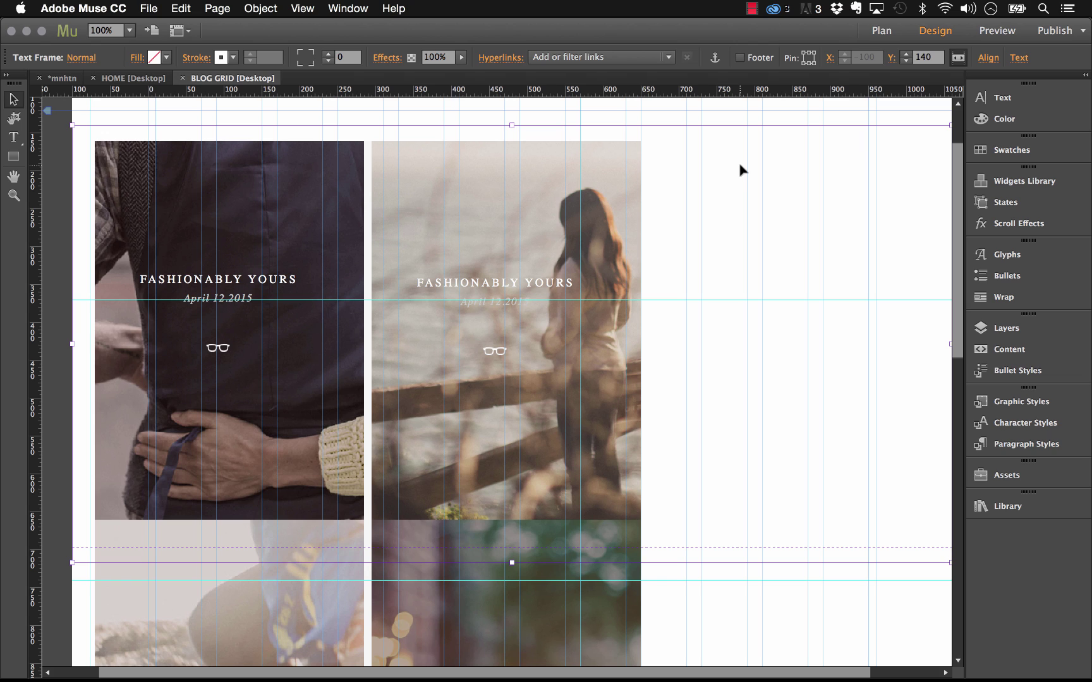
Step: Check the background image replacement option for the woman-at-the-fence box, dismiss it, and select the FASHIONABLY YOURS text frame nested inside that box
right_click(544, 163)
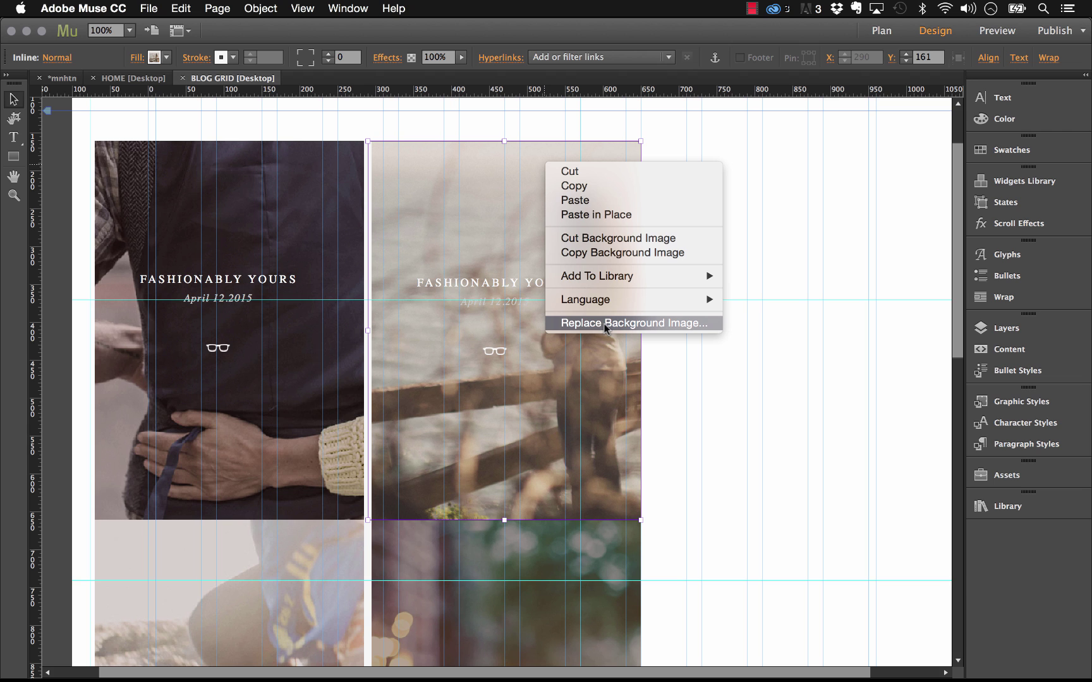
left_click(500, 295)
left_click(500, 295)
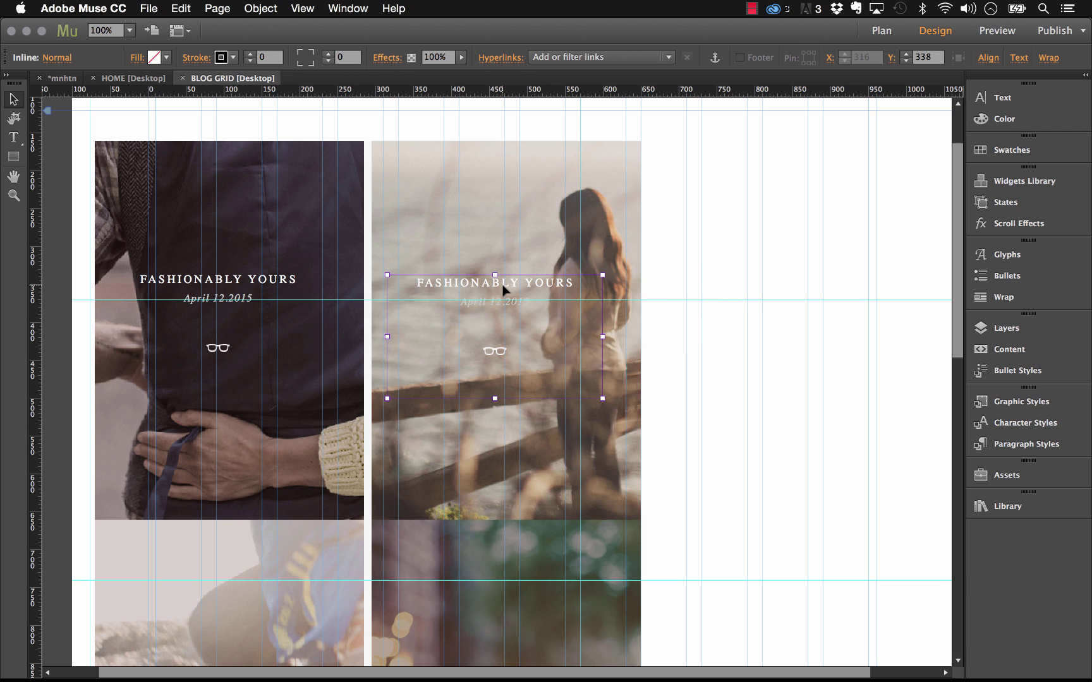
scroll(766, 373, "down", 1)
scroll(765, 373, "down", 3)
scroll(766, 376, "up", 2)
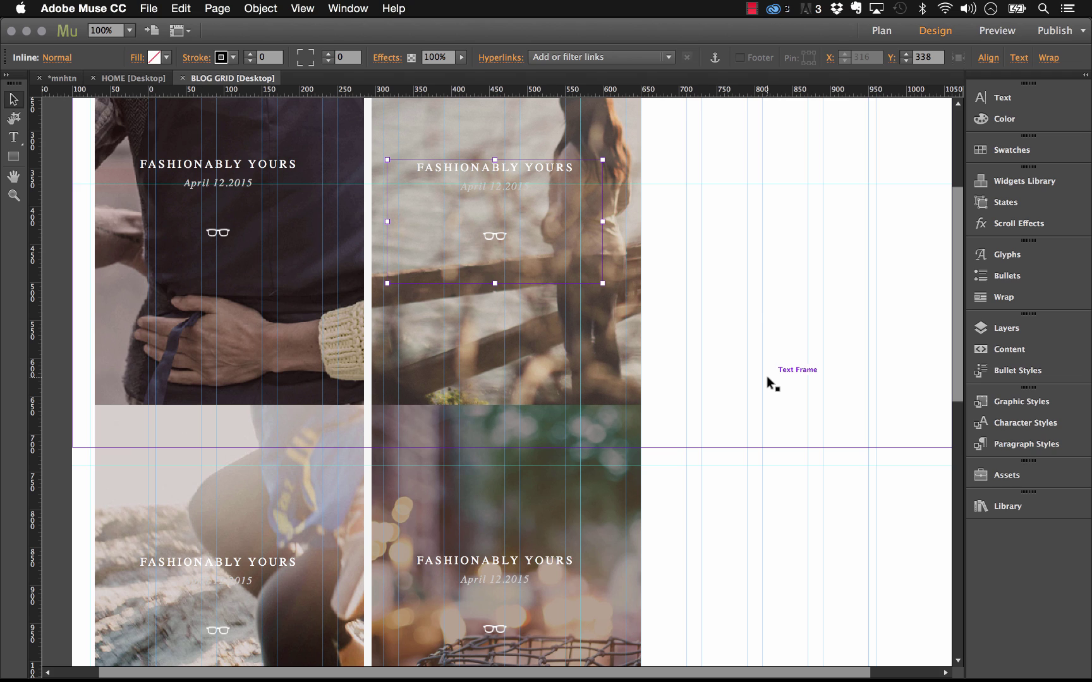
scroll(767, 376, "down", 2)
scroll(662, 348, "up", 4)
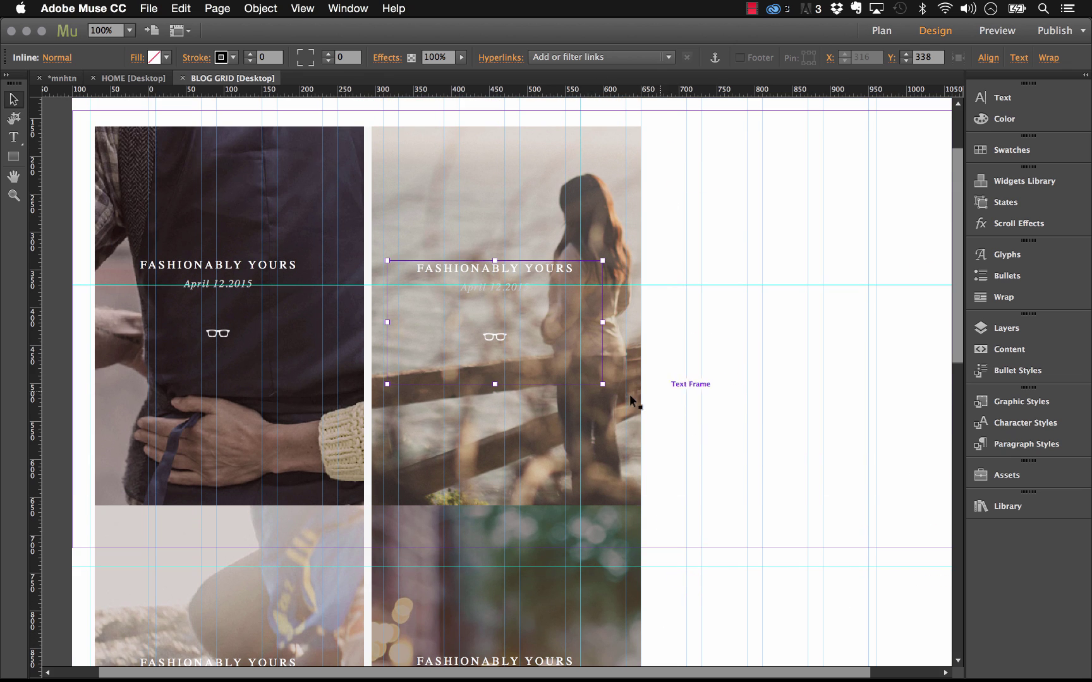
Step: Select the first row's outer text frame, check which graphic style is applied to it, and close the style list
left_click(747, 403)
left_click(1043, 407)
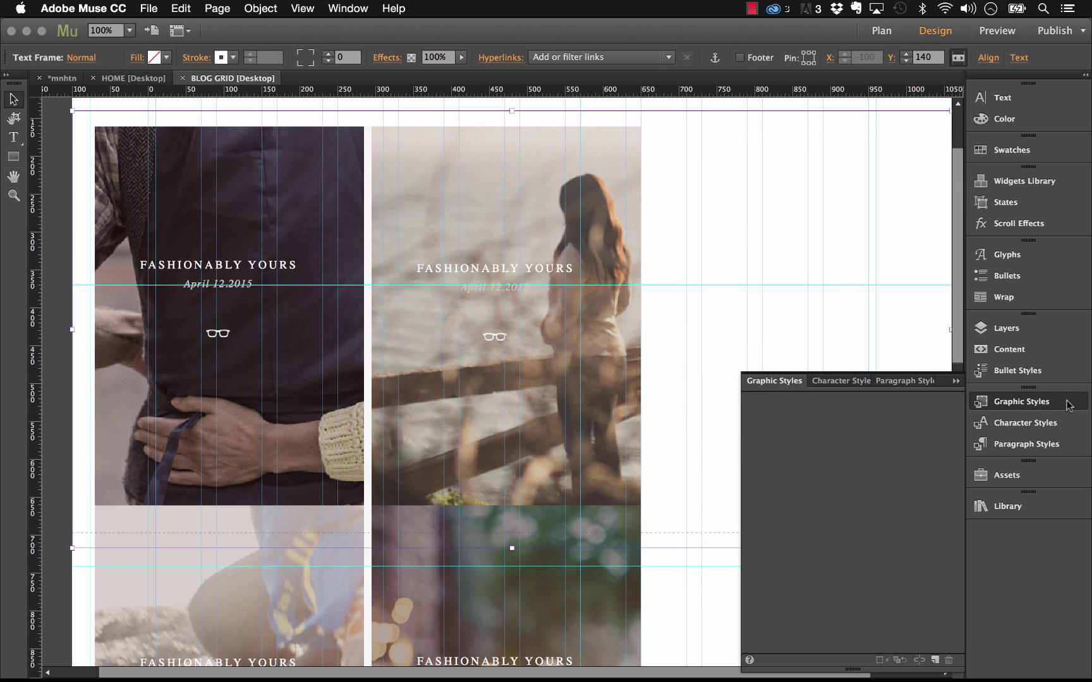
left_click(814, 634)
mouse_move(802, 638)
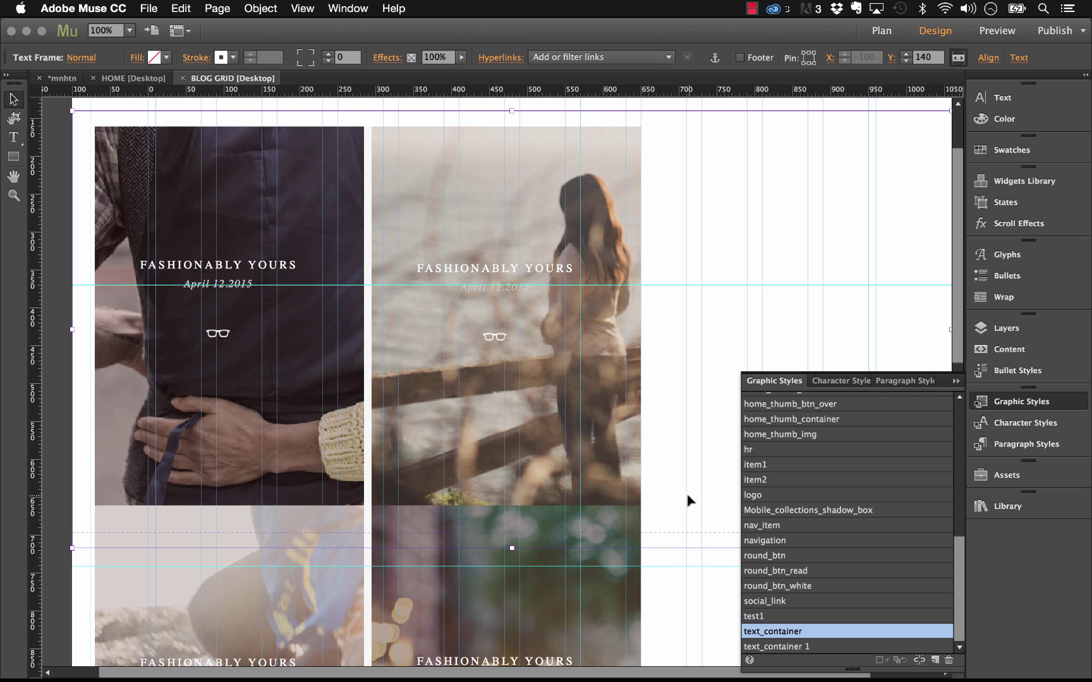
left_click(957, 381)
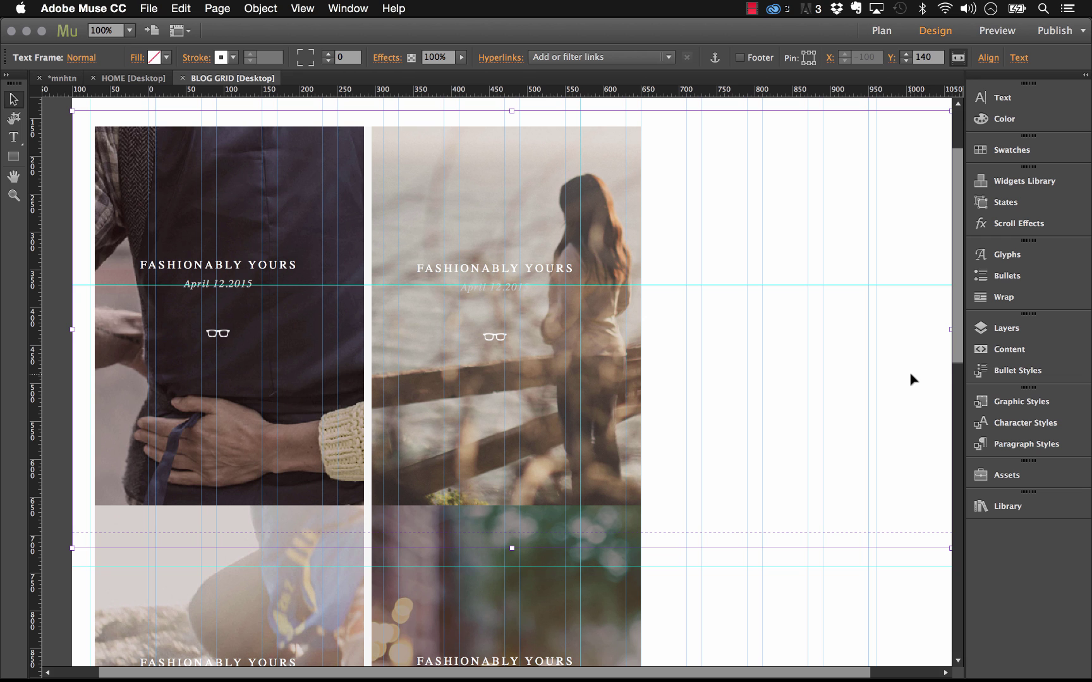
Step: Select the outer text frame of the last row of blog images and examine the bottom of the grid
scroll(828, 417, "down", 10)
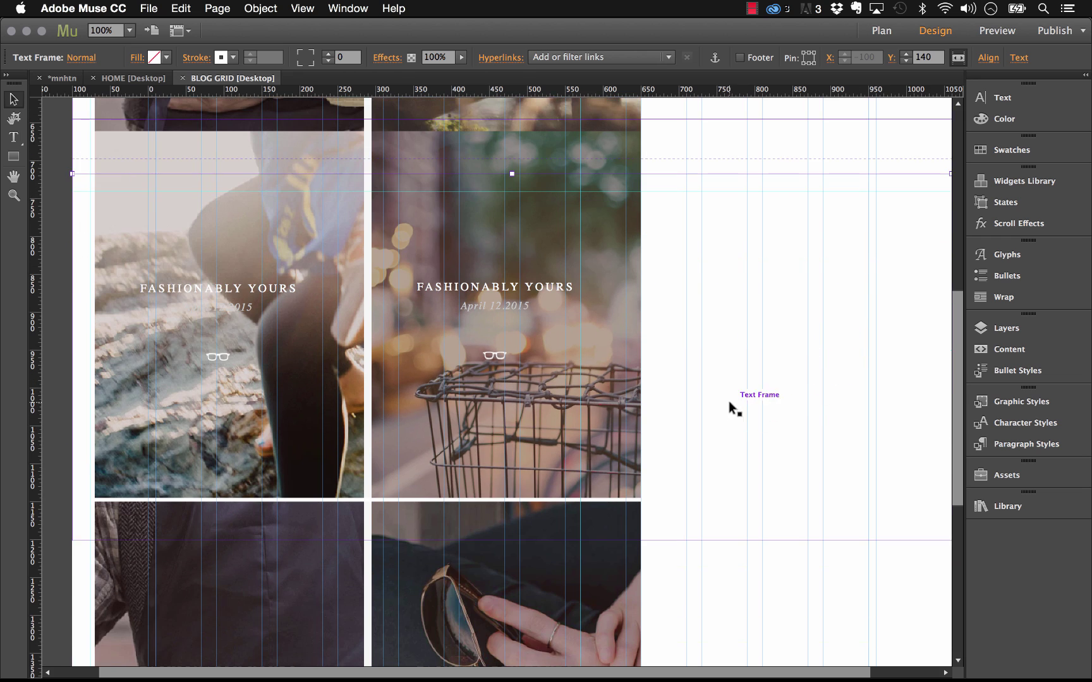
scroll(688, 463, "down", 6)
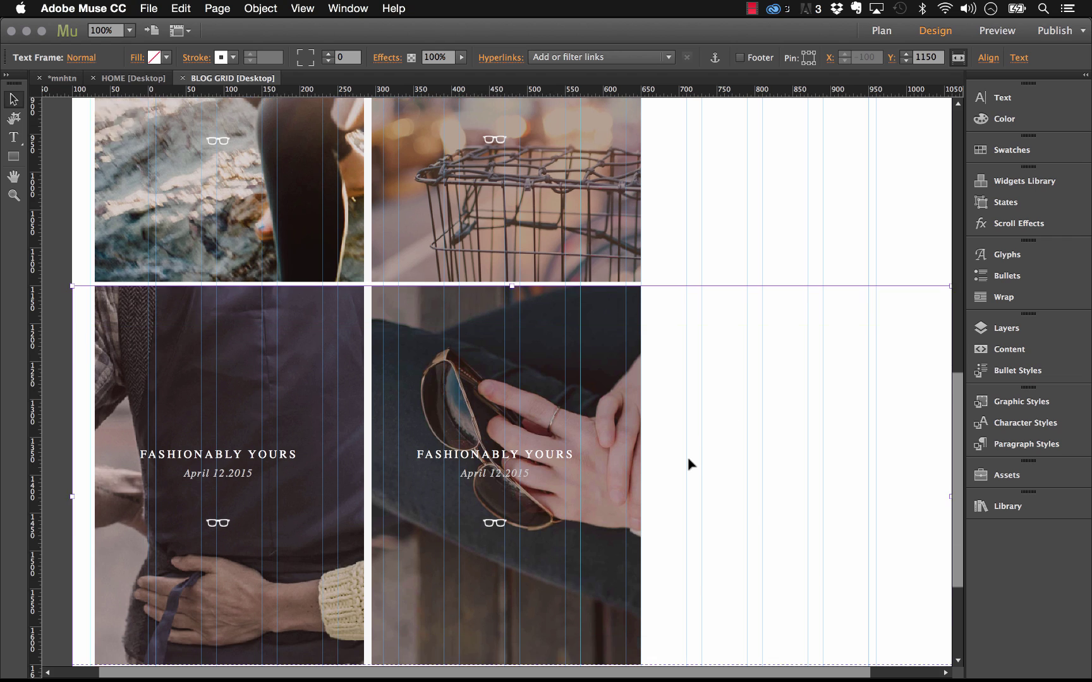
scroll(689, 464, "down", 4)
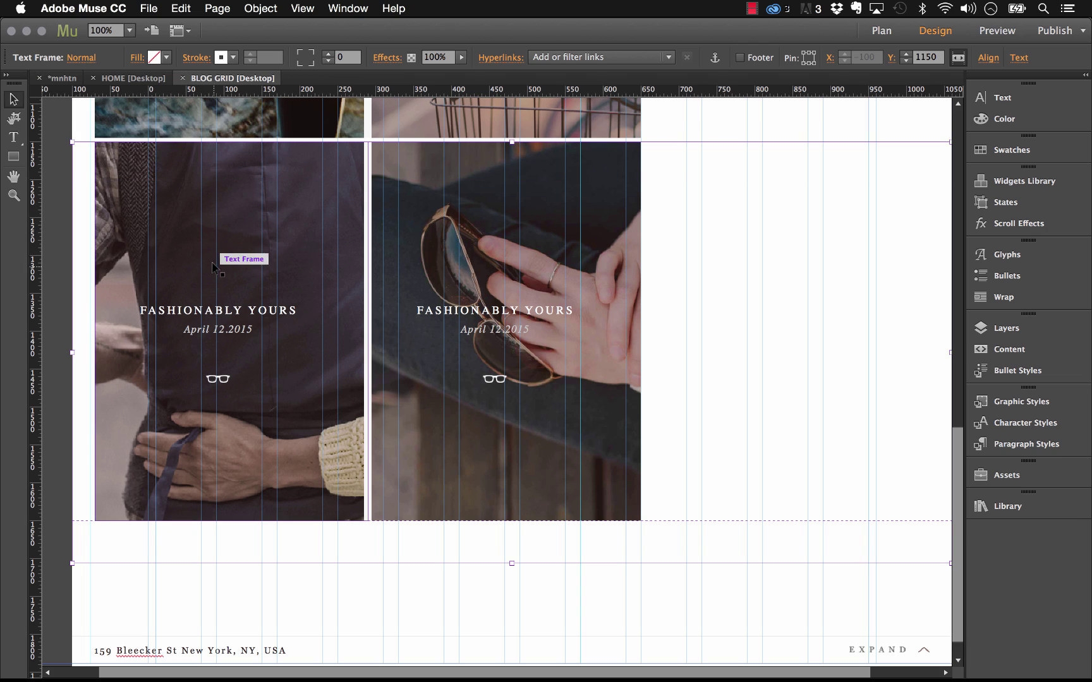
Step: Look at the top of the HOME page, return to the mnhtn site plan, and view the COLLECTIONS and SHOP pages
left_click(145, 81)
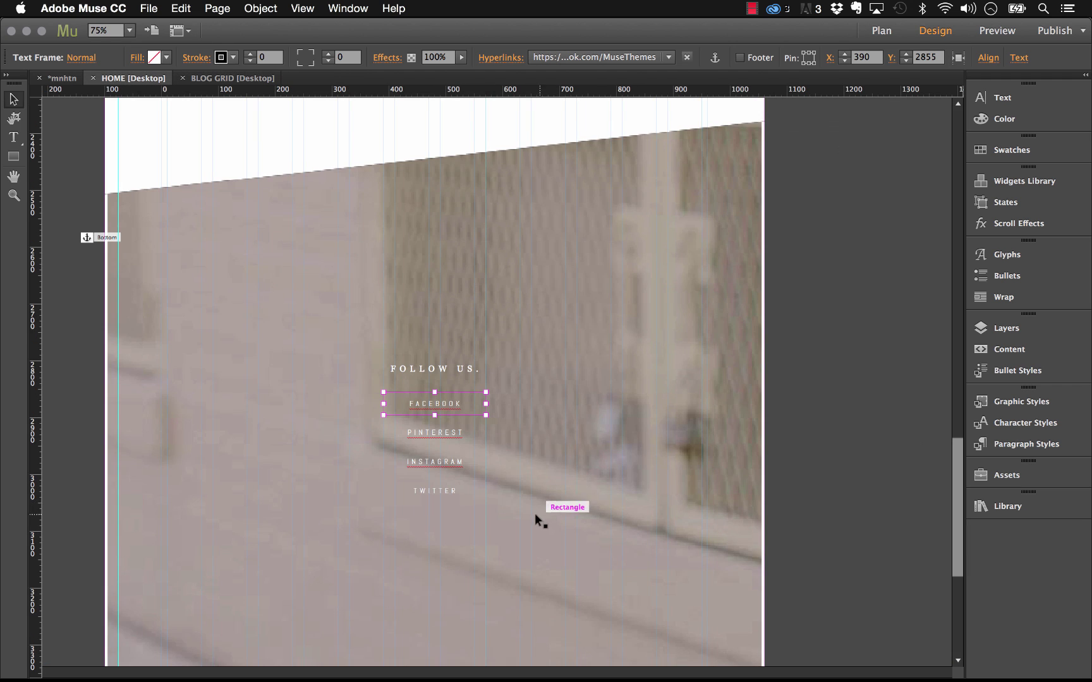
scroll(656, 475, "up", 10)
scroll(656, 475, "up", 3)
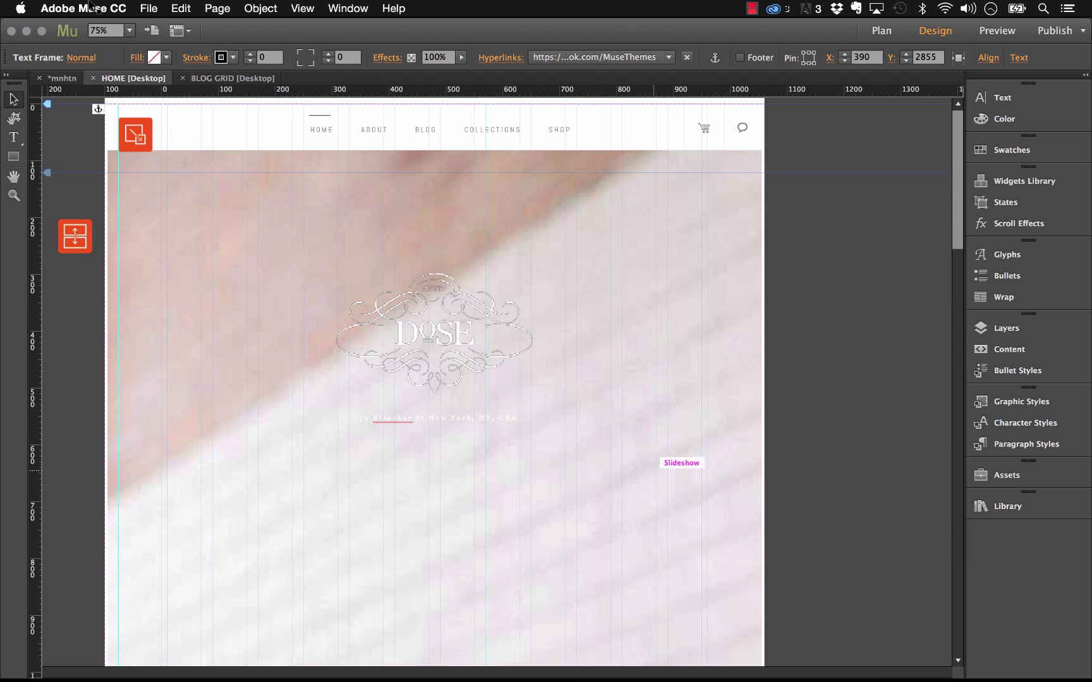
left_click(62, 78)
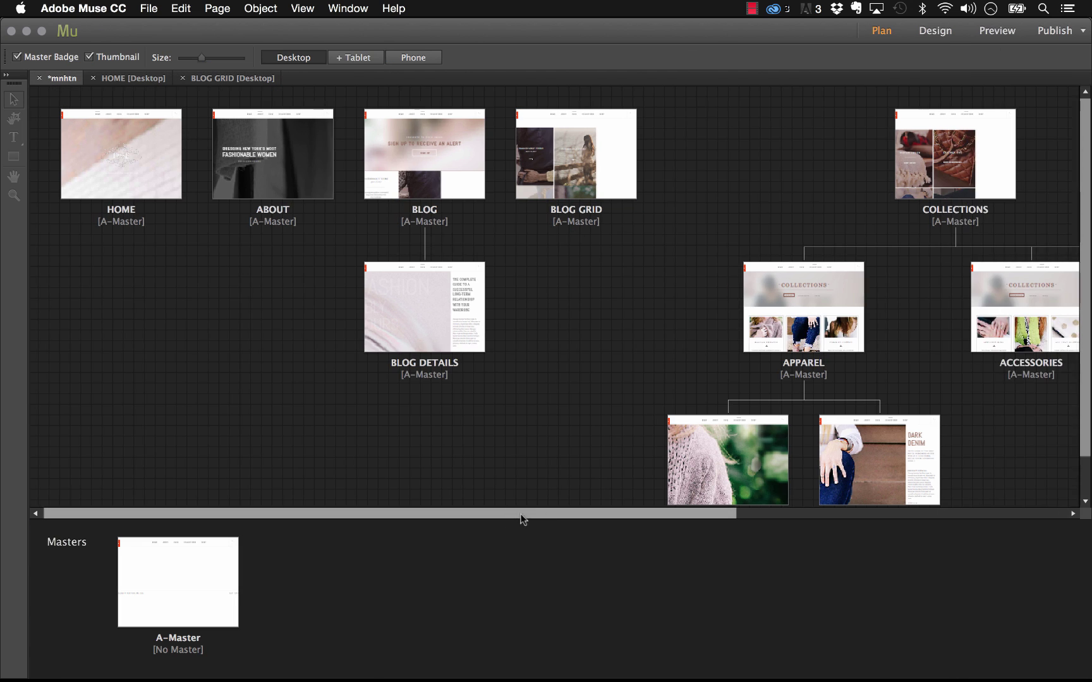
scroll(636, 500, "right", 10)
scroll(725, 490, "right", 6)
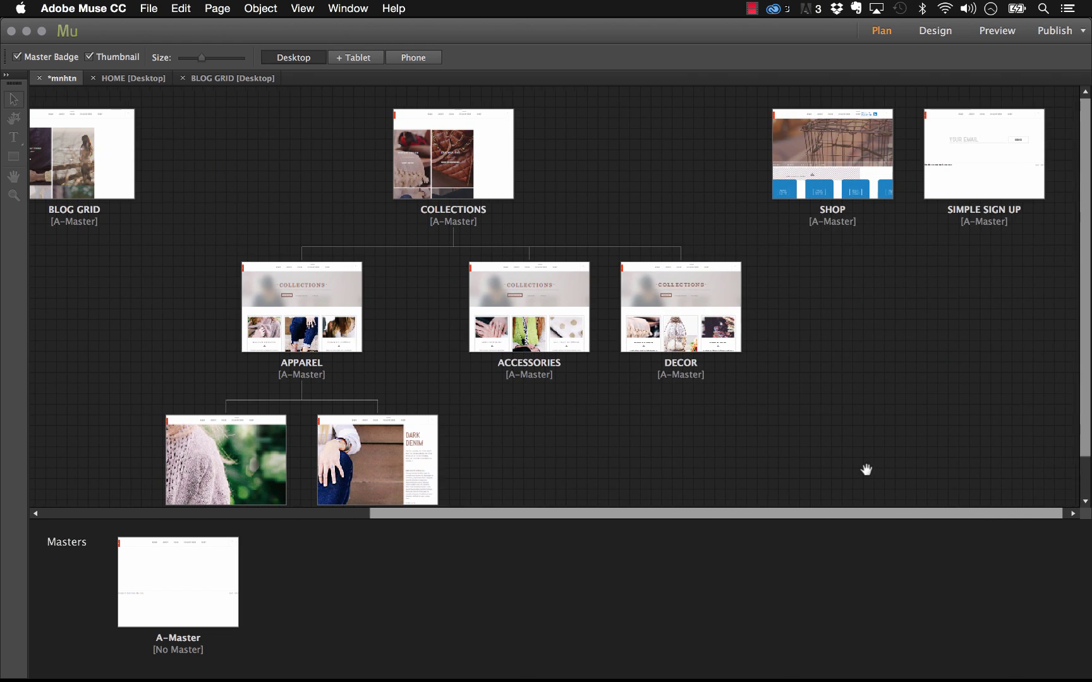
Step: Open the SHOP page in Design mode and examine its header image and Ecwid product grid
double_click(850, 175)
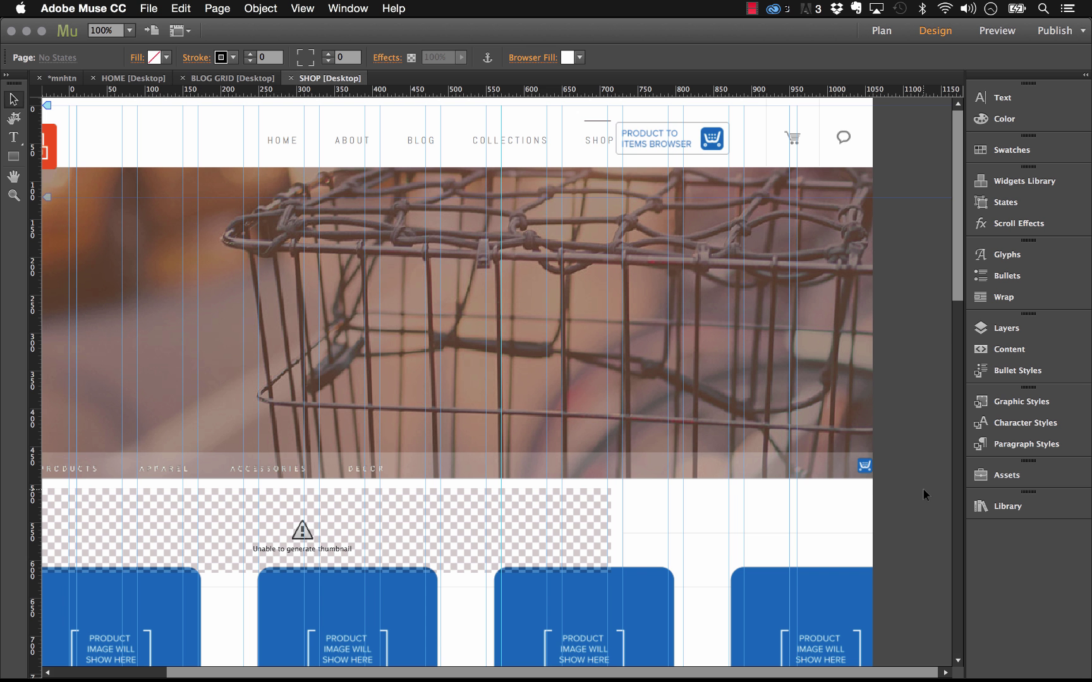
scroll(922, 489, "down", 5)
scroll(922, 489, "down", 5)
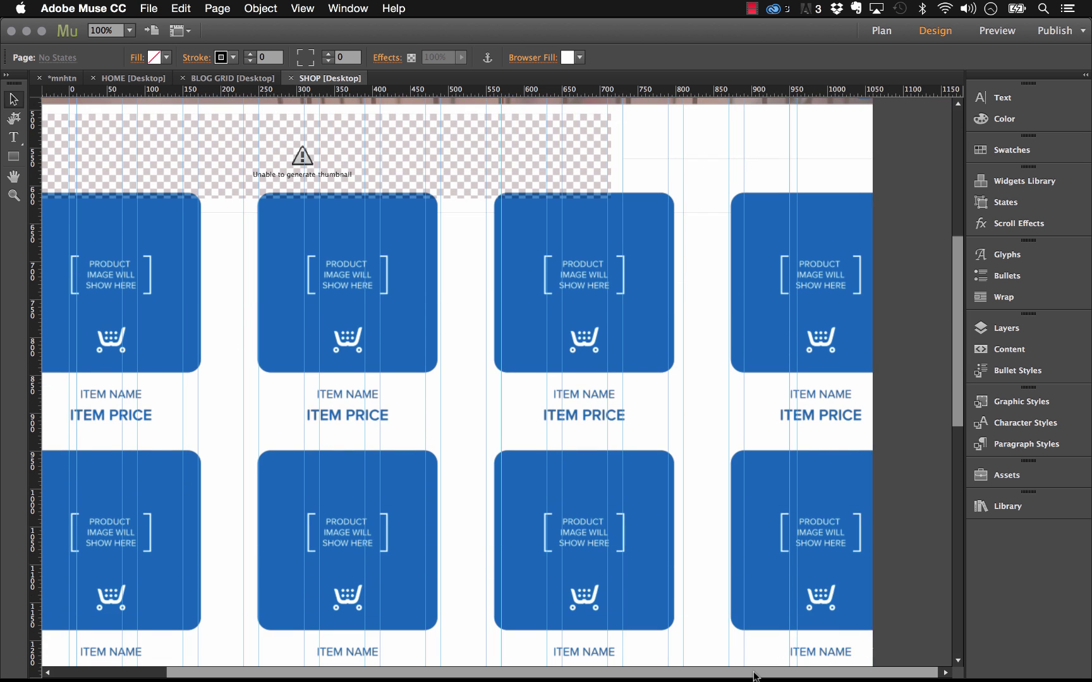
left_click_drag(755, 672, 668, 675)
scroll(767, 633, "down", 3)
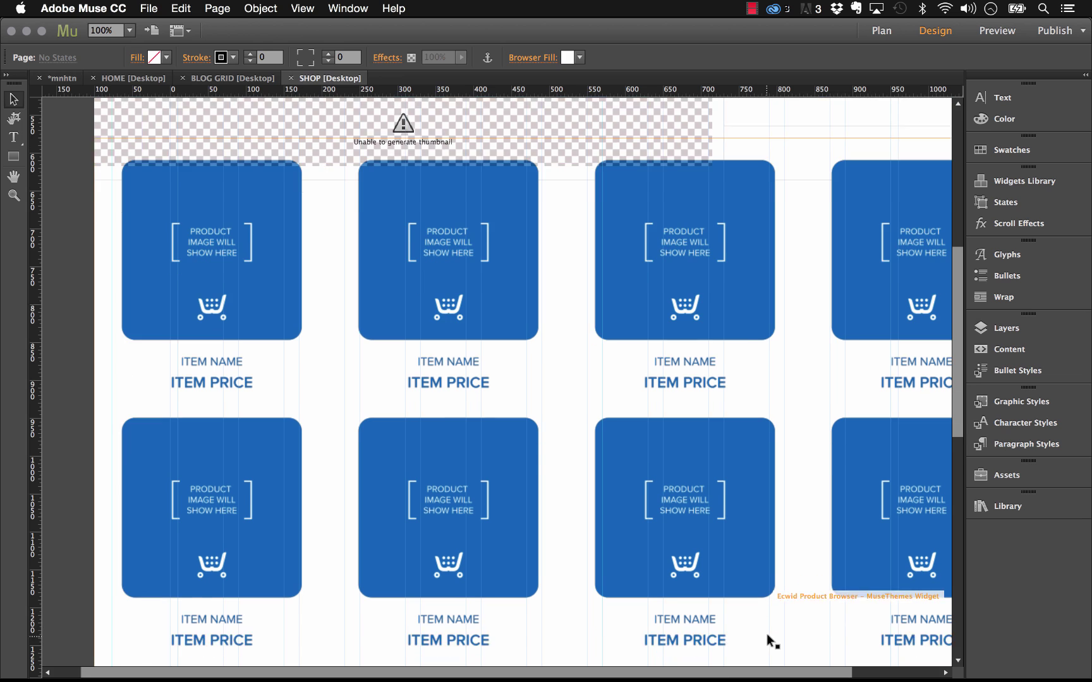
left_click_drag(738, 676, 864, 663)
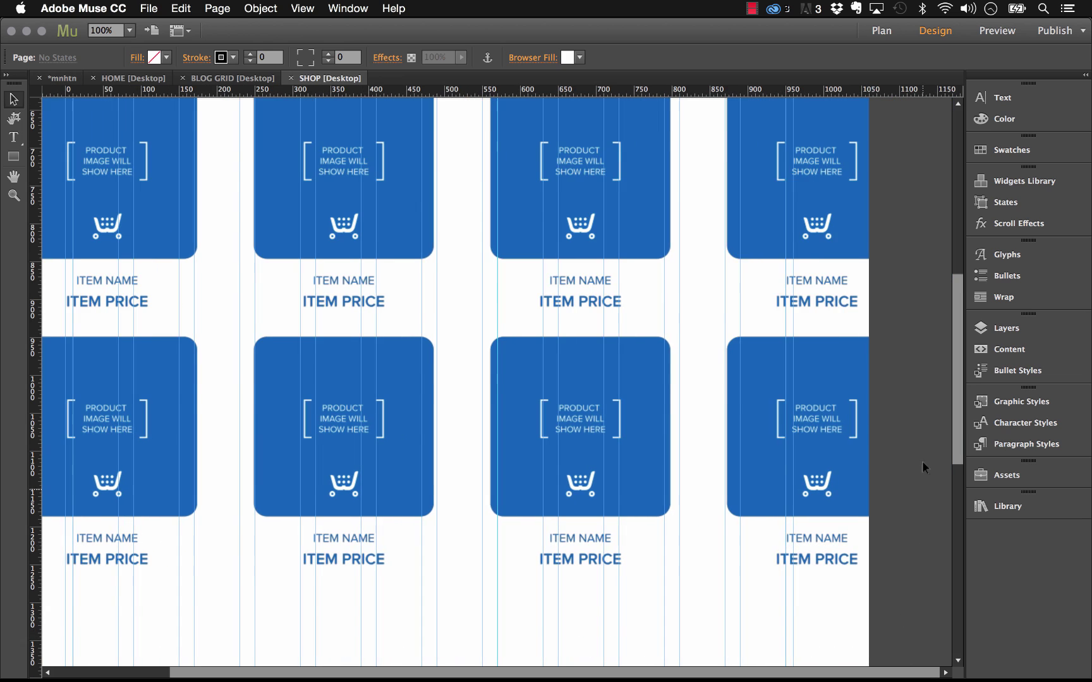
Step: Select the Ecwid Product Browser widget, check its options, highlight the store ID value, and dismiss the options
scroll(922, 462, "up", 5)
left_click(825, 292)
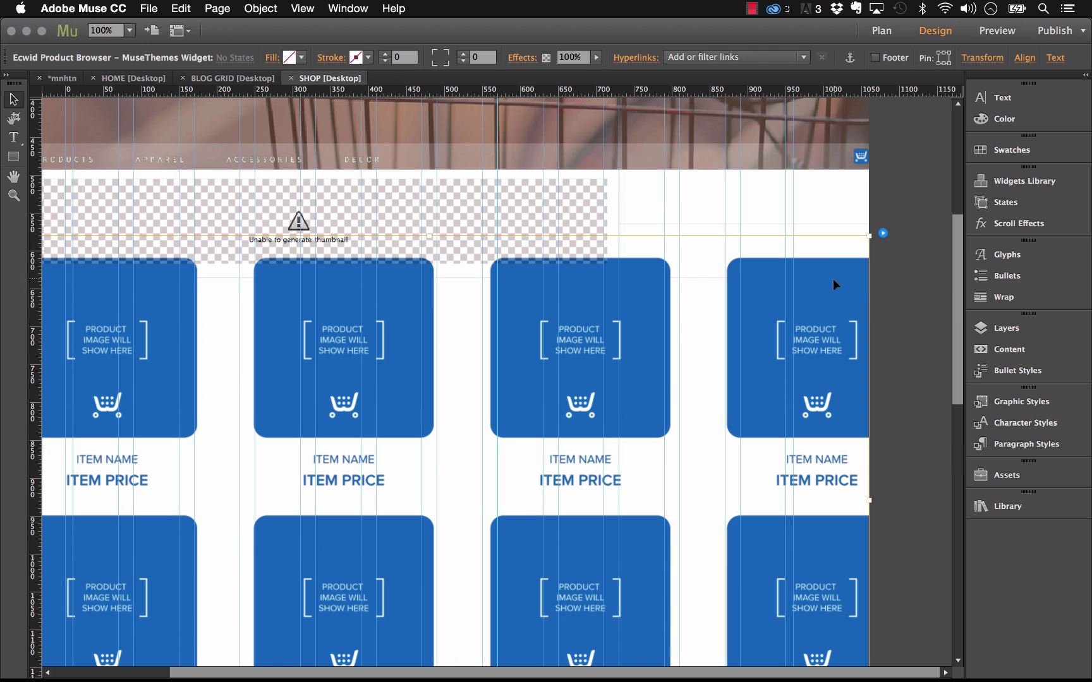
left_click(882, 234)
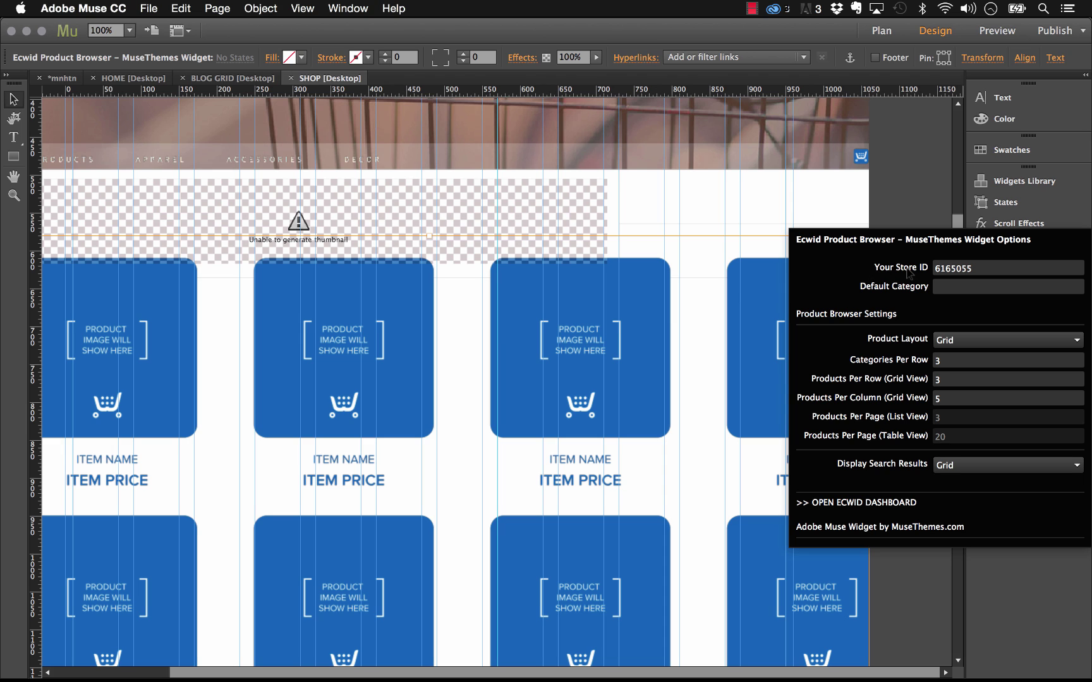
left_click_drag(978, 267, 936, 268)
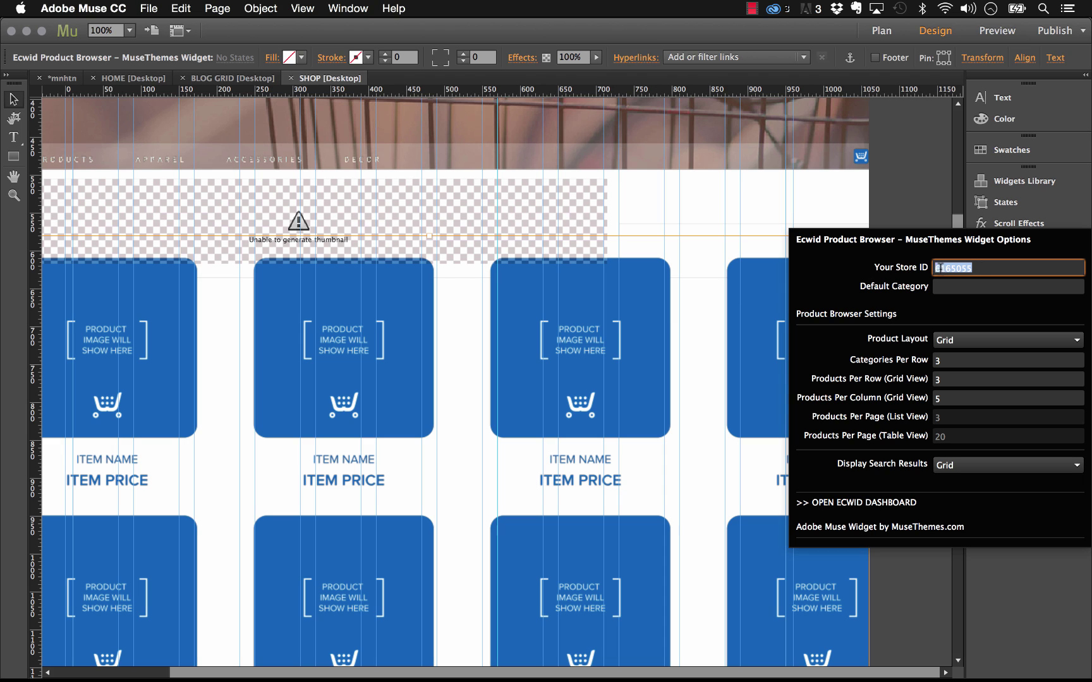
left_click(956, 268)
left_click(695, 202)
Step: Check the options of the Ecwid Category Tabs widget and of the Ecwid Shopping Cart widget in the header, then close them
left_click(401, 161)
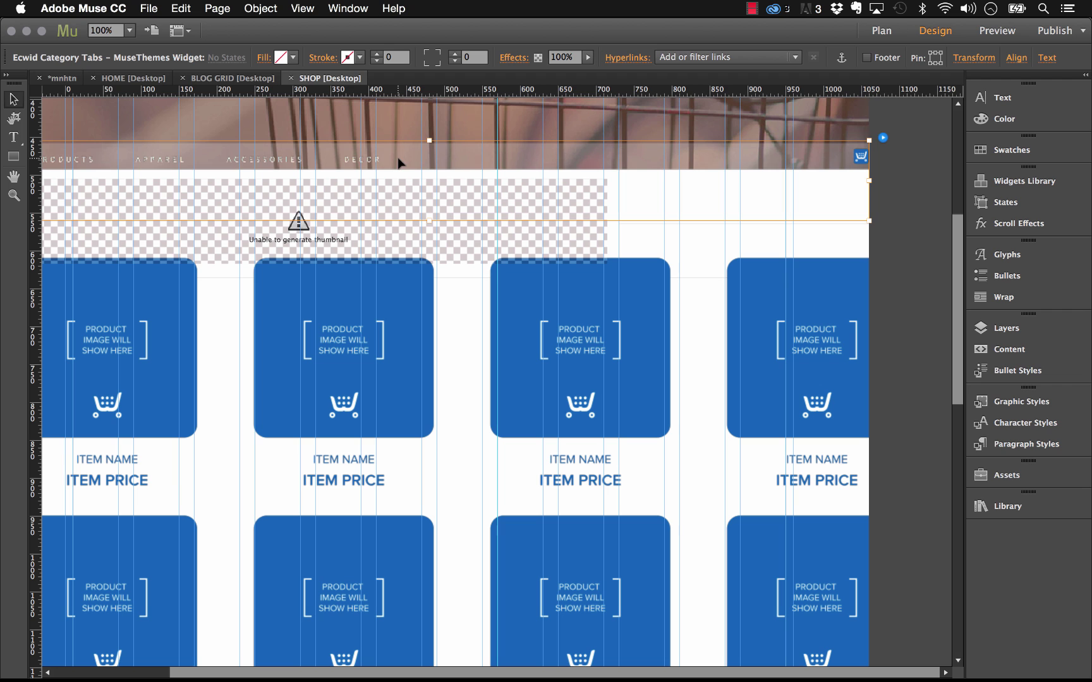
left_click(885, 140)
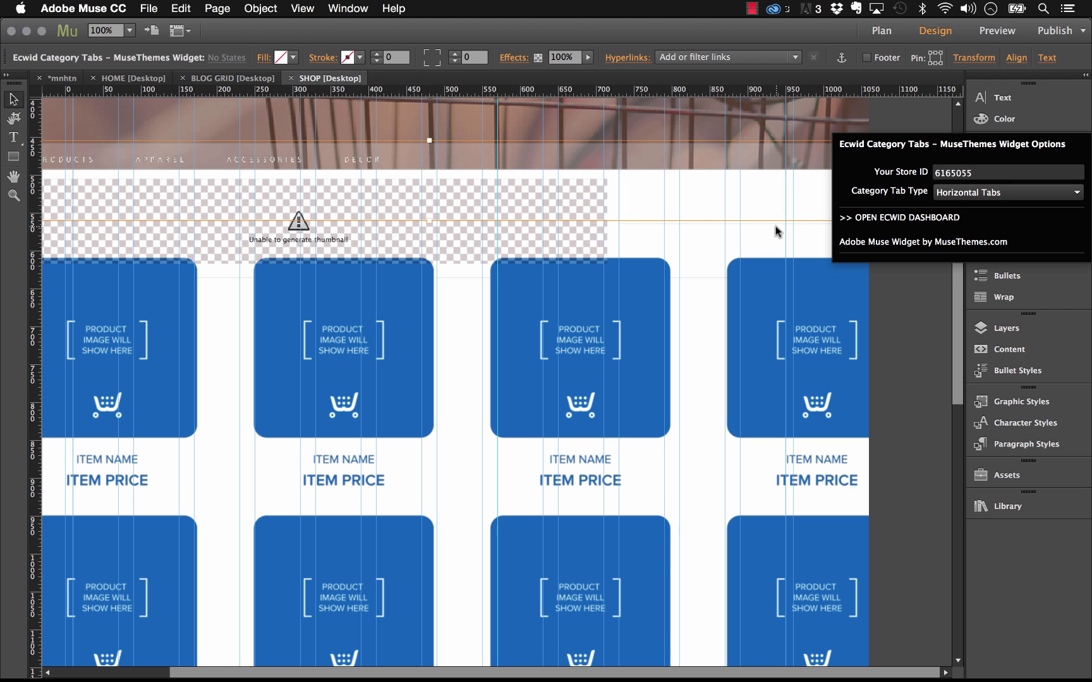
scroll(685, 187, "up", 5)
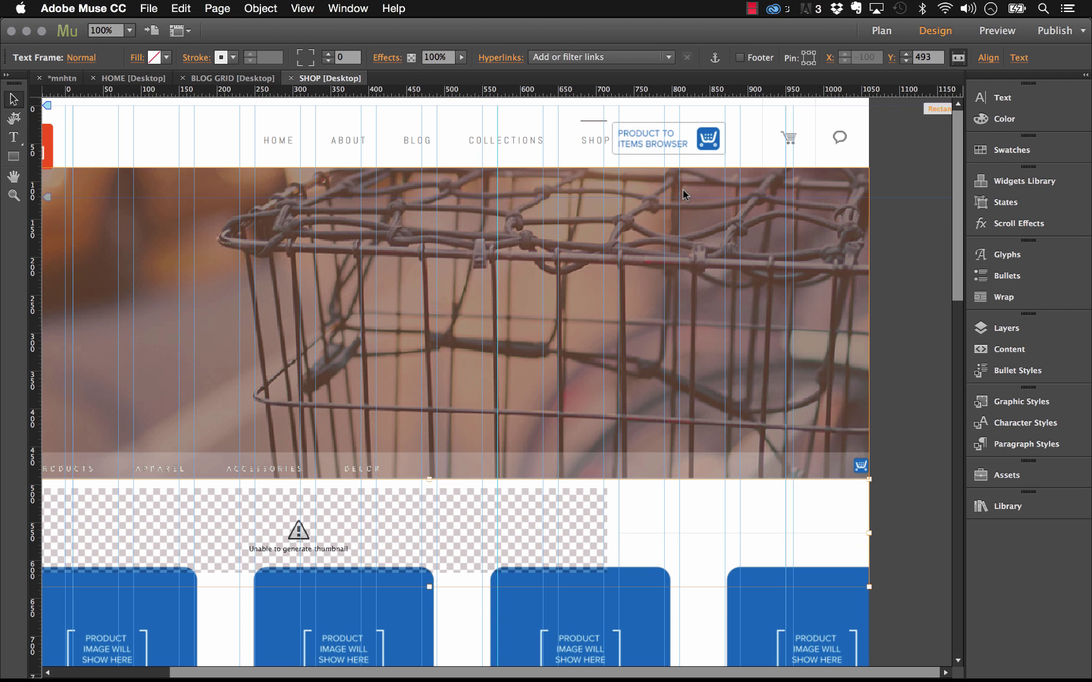
left_click(716, 140)
left_click(745, 120)
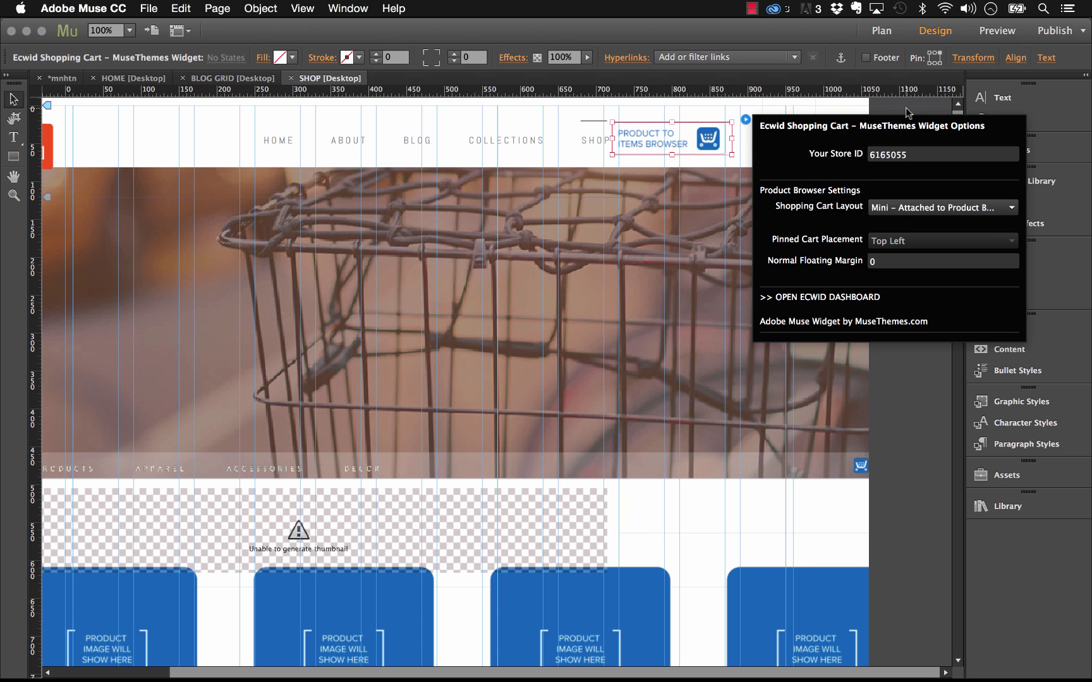
left_click(893, 585)
Step: View the category links and the first product row below the SHOP page's header image
scroll(734, 537, "down", 5)
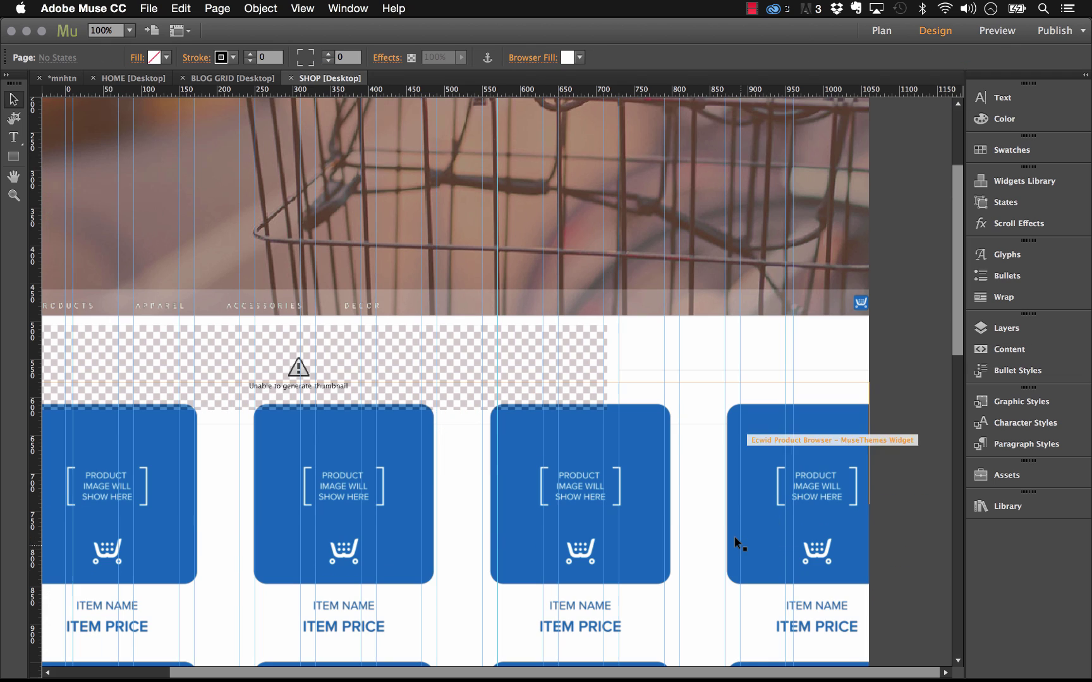
scroll(727, 556, "down", 2)
left_click_drag(686, 673, 645, 673)
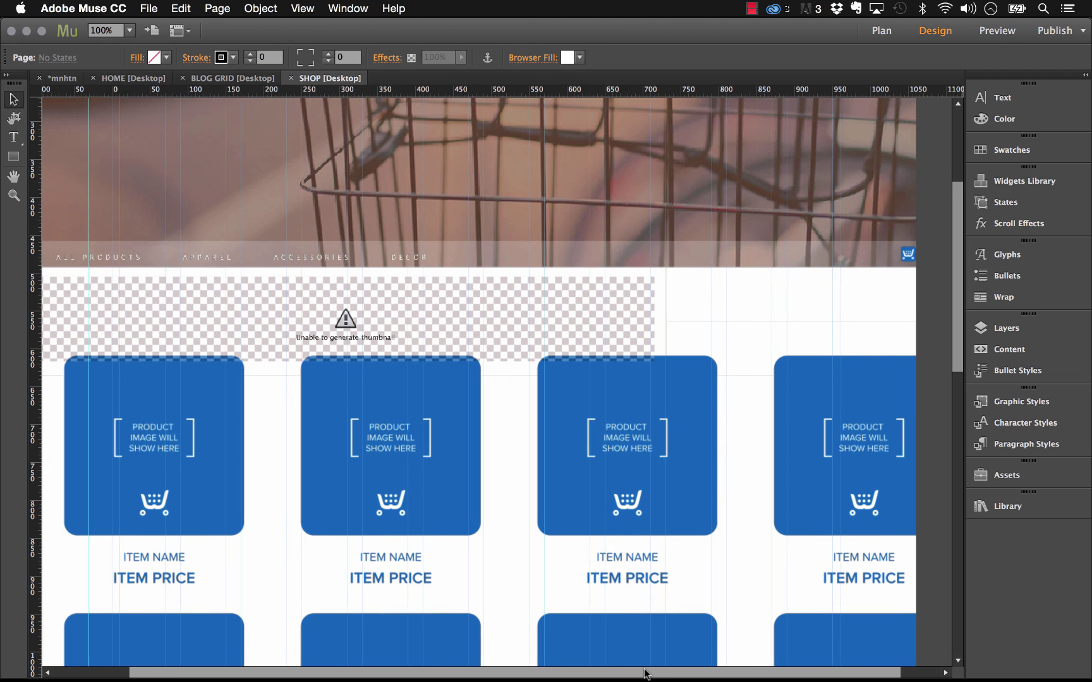
Step: In Finder, open mnhtn_ecwid_theme.css from the MNHTN theme's CSS folder with Sublime Text 2 and look at its widget classes
left_click(158, 651)
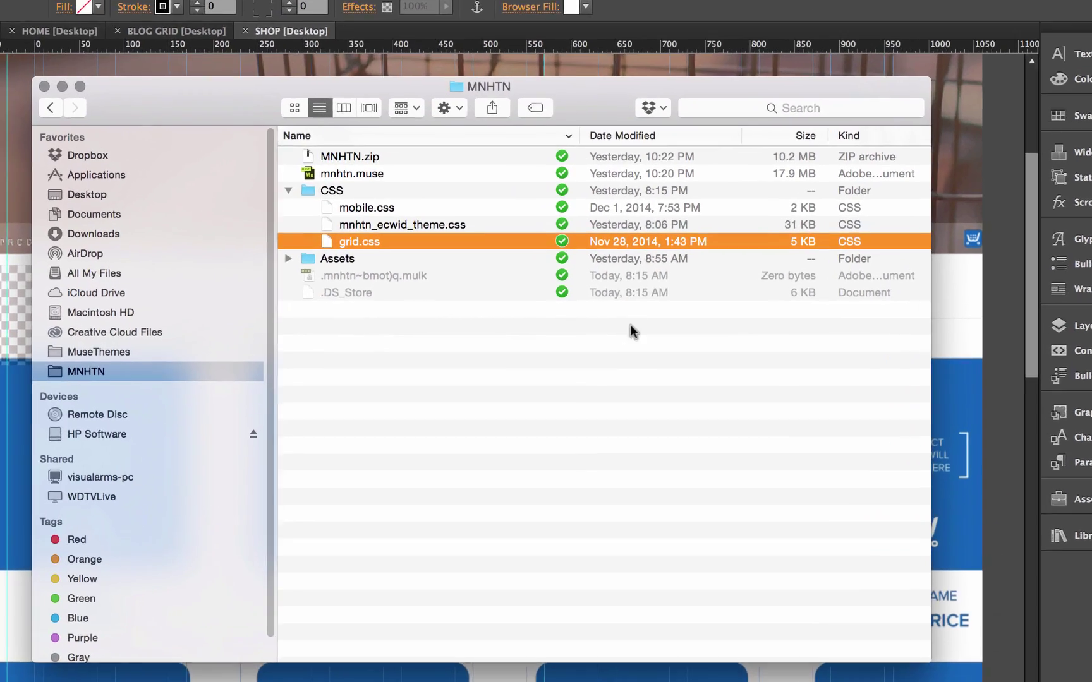
left_click(411, 235)
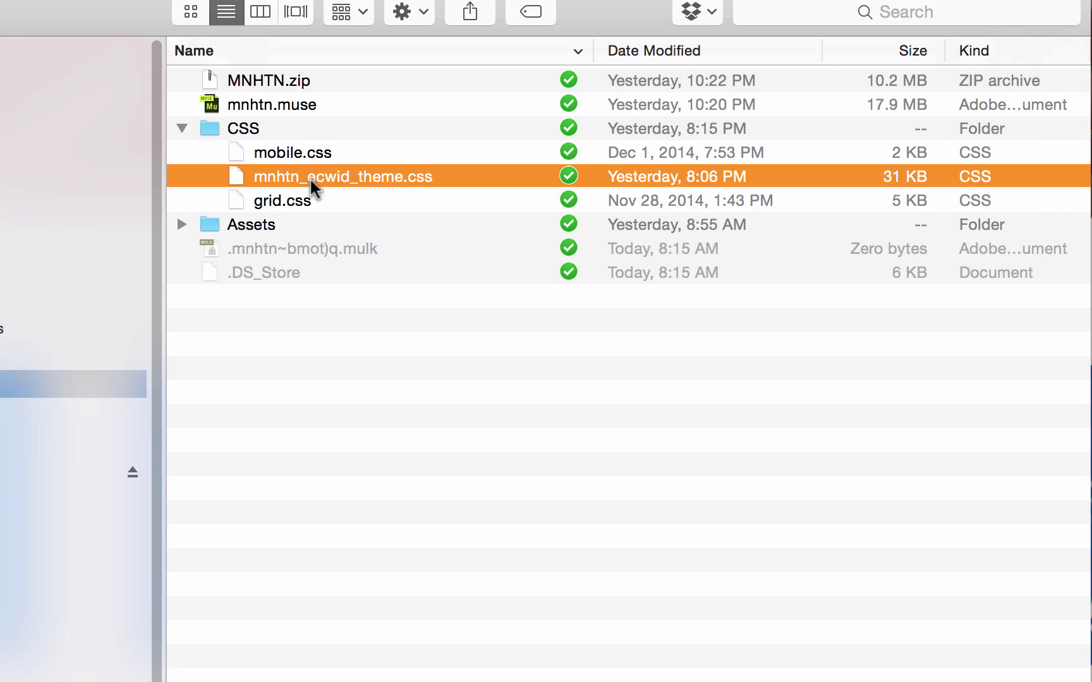
right_click(296, 178)
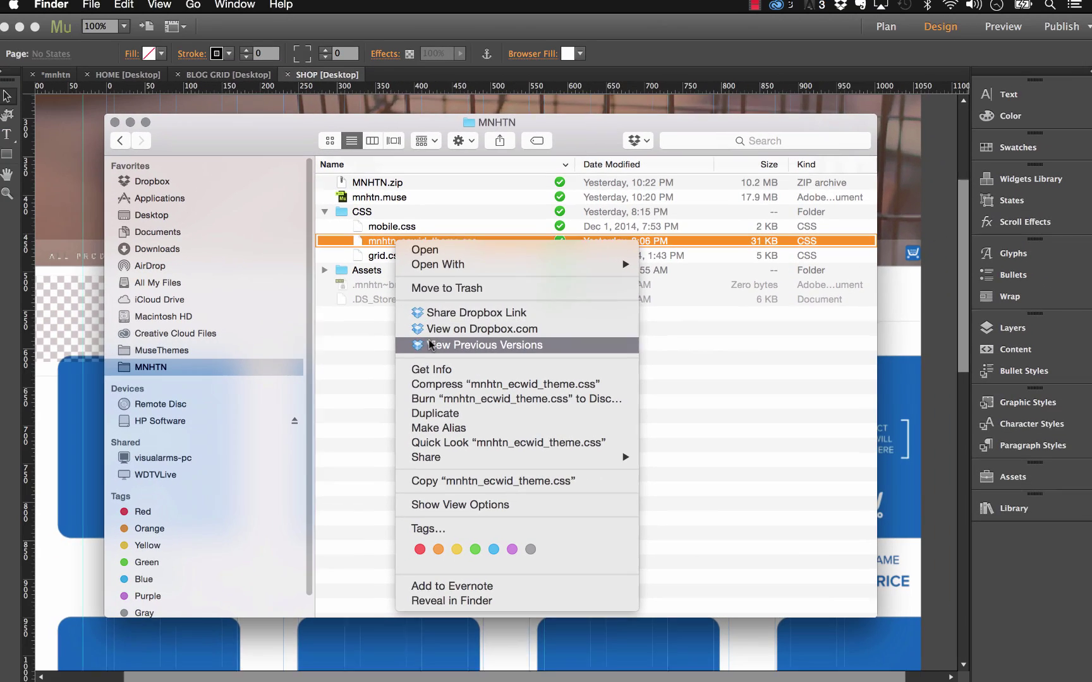
mouse_move(466, 264)
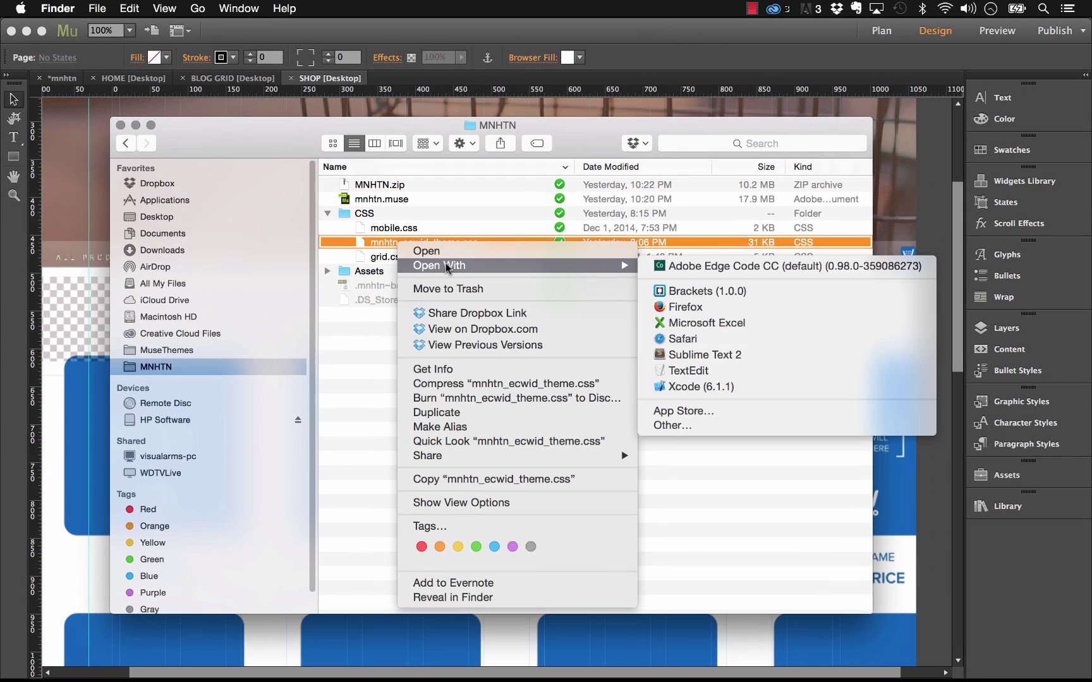
left_click(692, 355)
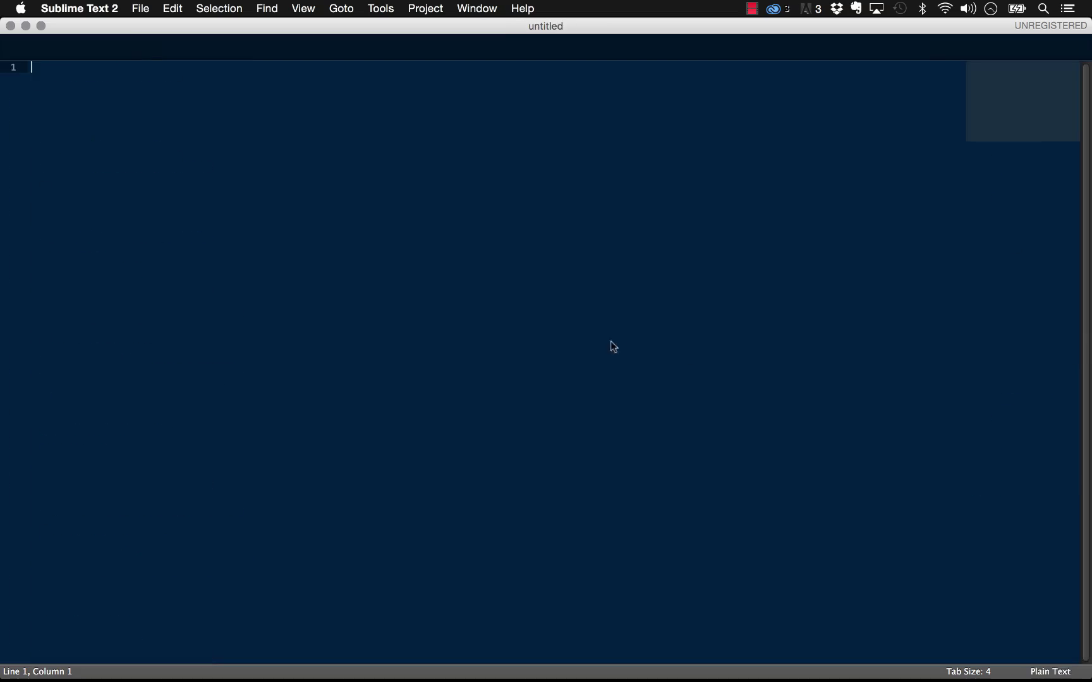
left_click(525, 292)
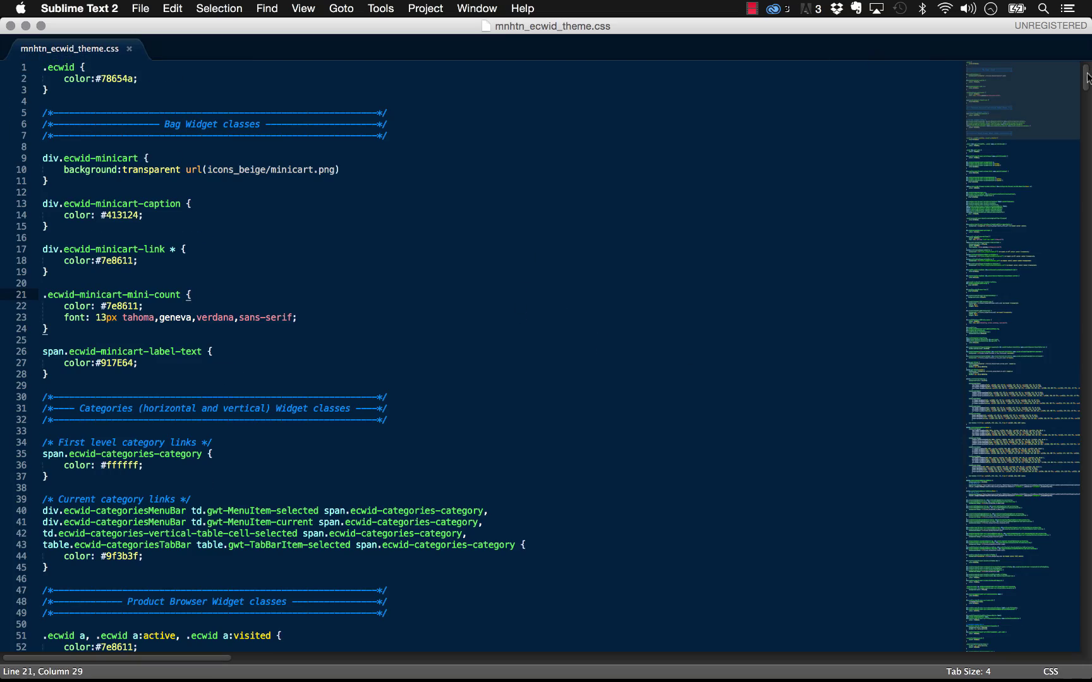
mouse_move(1087, 77)
left_mouse_down()
mouse_move(1070, 536)
mouse_move(1083, 651)
mouse_move(1082, 70)
left_mouse_up()
Step: Return to Adobe Muse, select and deselect the Ecwid Category Tabs widget, and view the bottom of the SHOP page
left_click(422, 654)
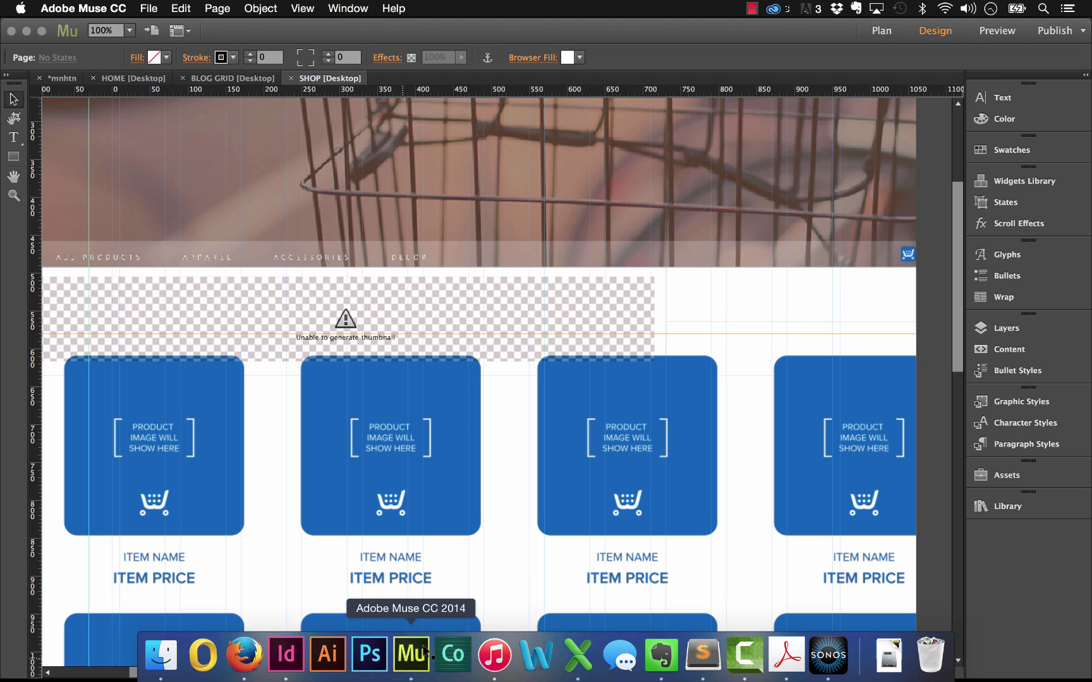
left_click(769, 310)
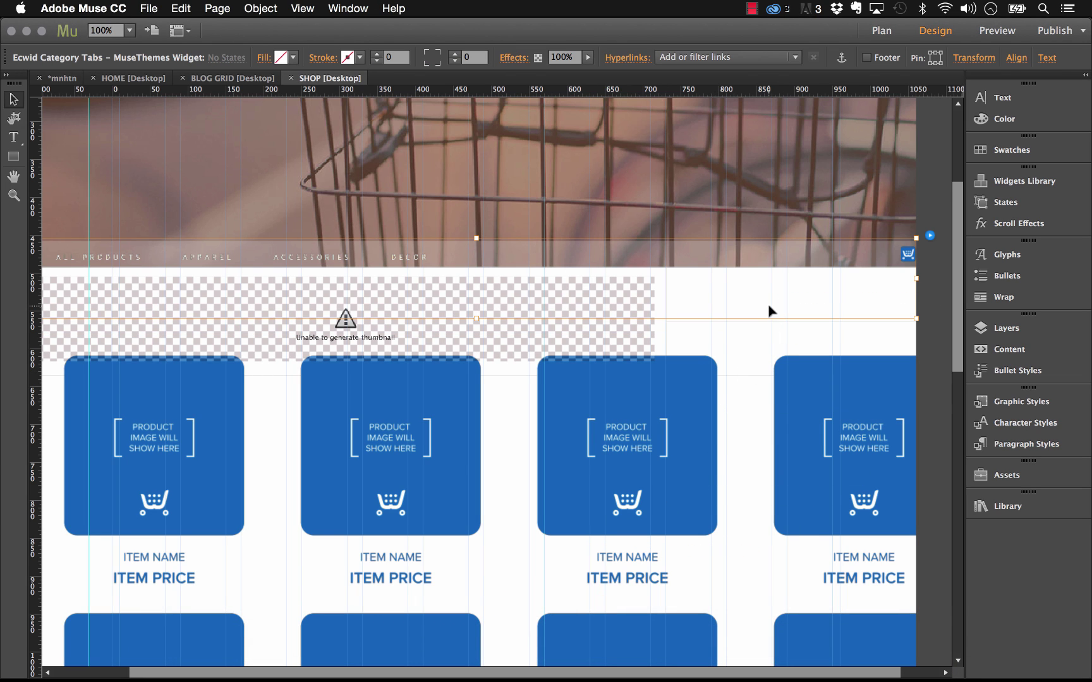
left_click(942, 323)
scroll(906, 359, "down", 7)
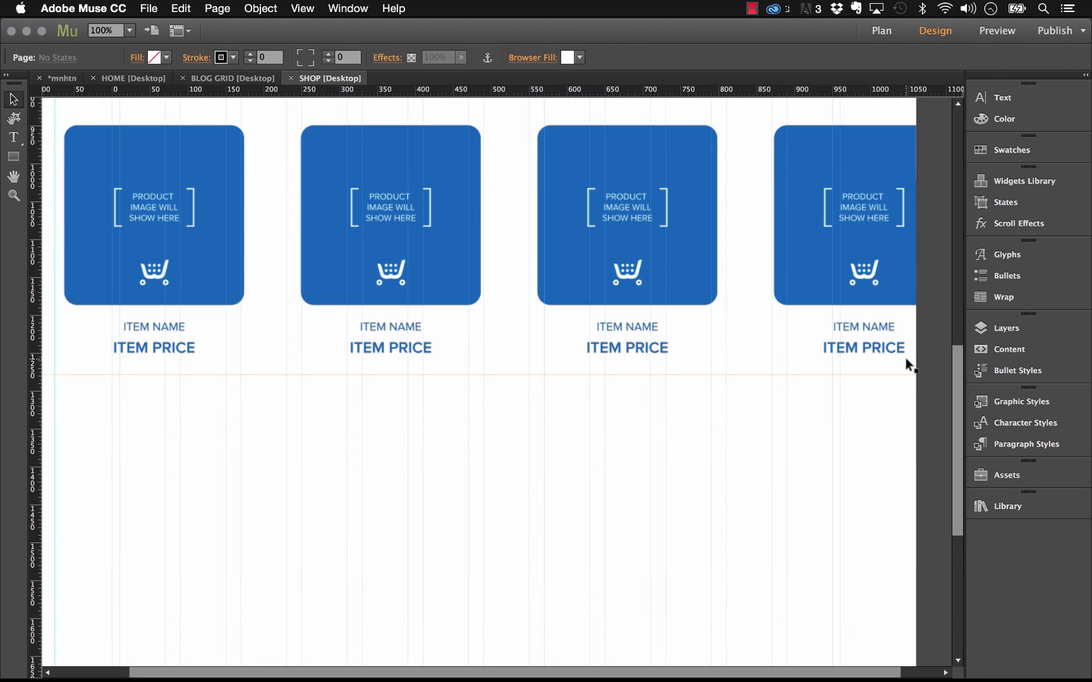
scroll(904, 357, "down", 3)
Step: Switch to Firefox, view the live BLOG GRID page down to its end, and expand and hide the footer
left_click(243, 655)
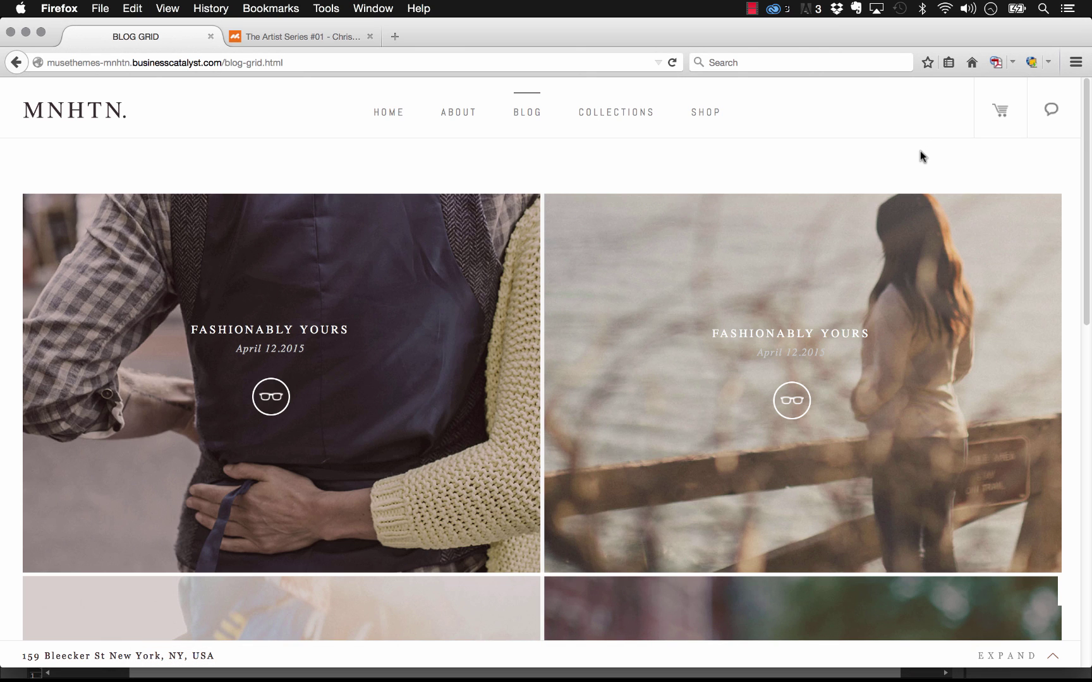
scroll(921, 150, "down", 12)
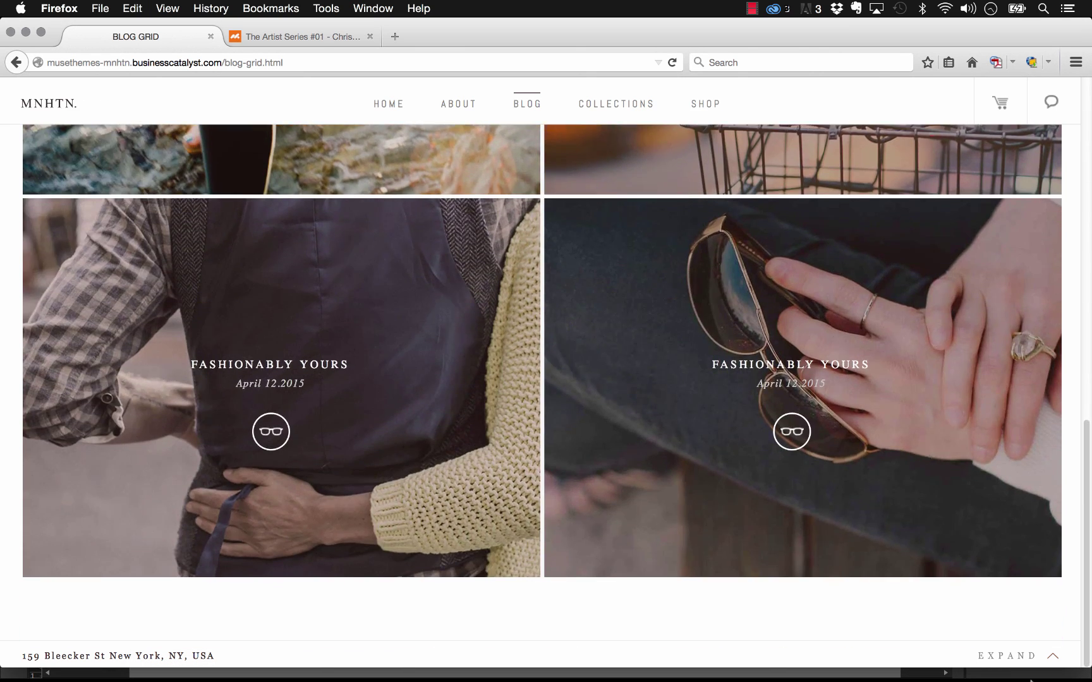
left_click(1018, 655)
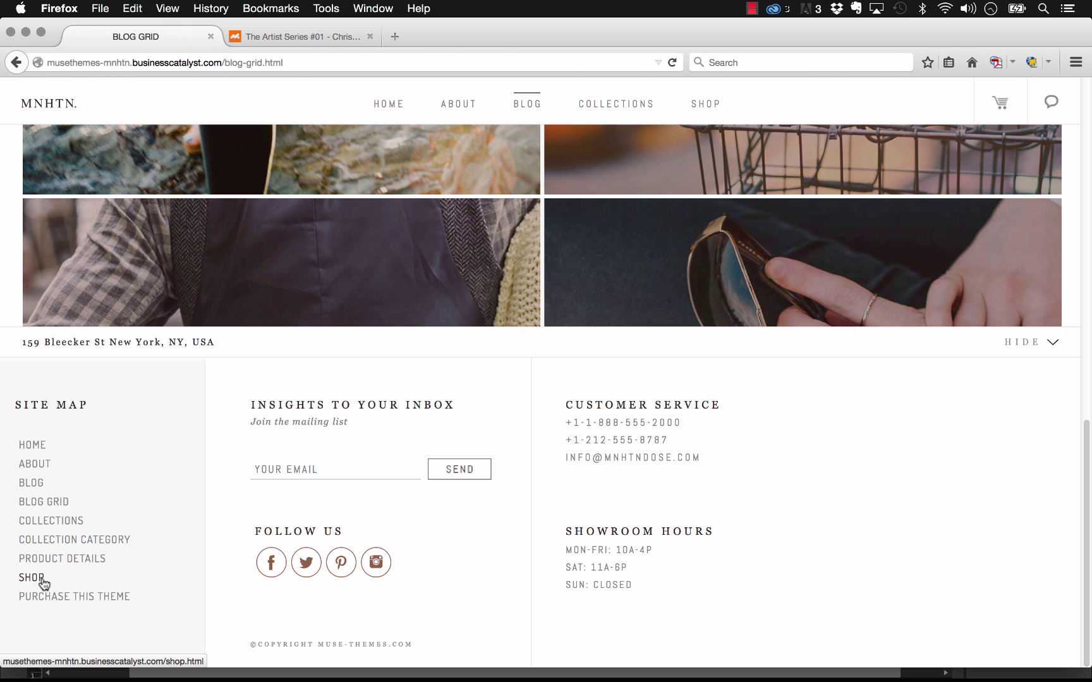
left_click(1021, 345)
scroll(1011, 568, "up", 6)
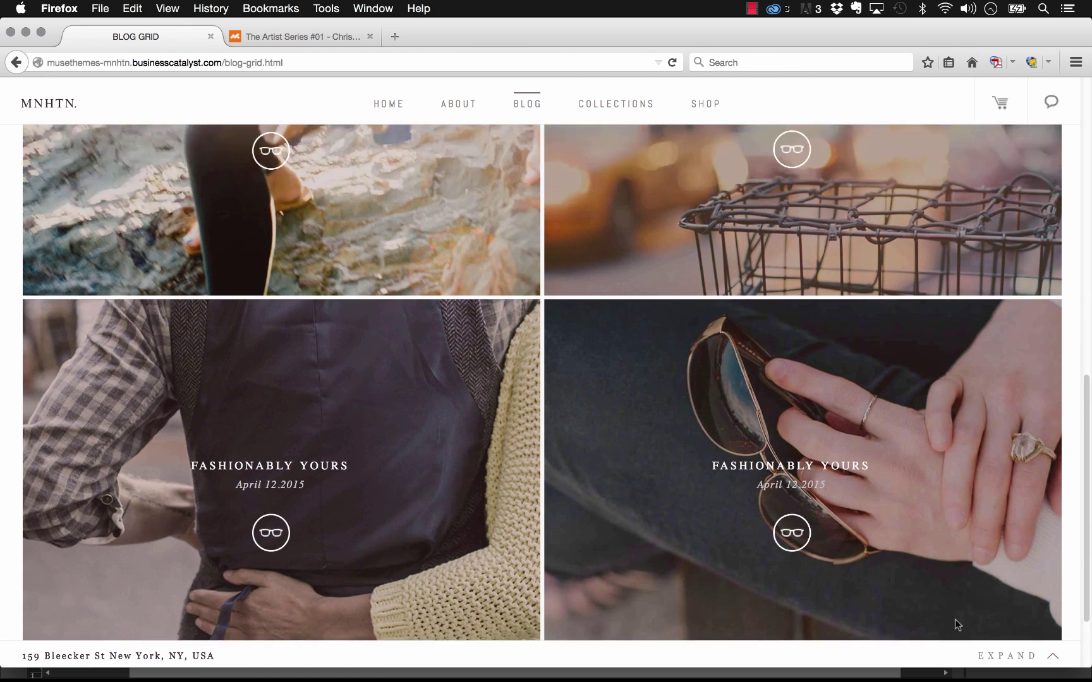
scroll(1062, 568, "up", 5)
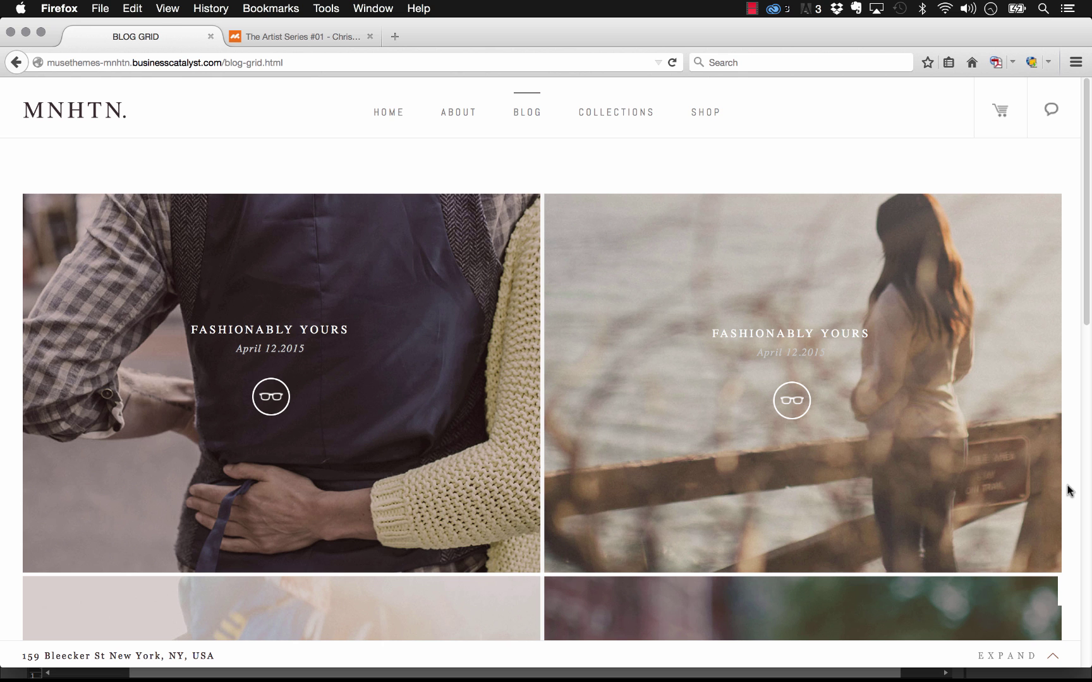
Step: Look through the open Artist Series #01 article about MNHTN Dose and return to the live BLOG GRID page
left_click(349, 36)
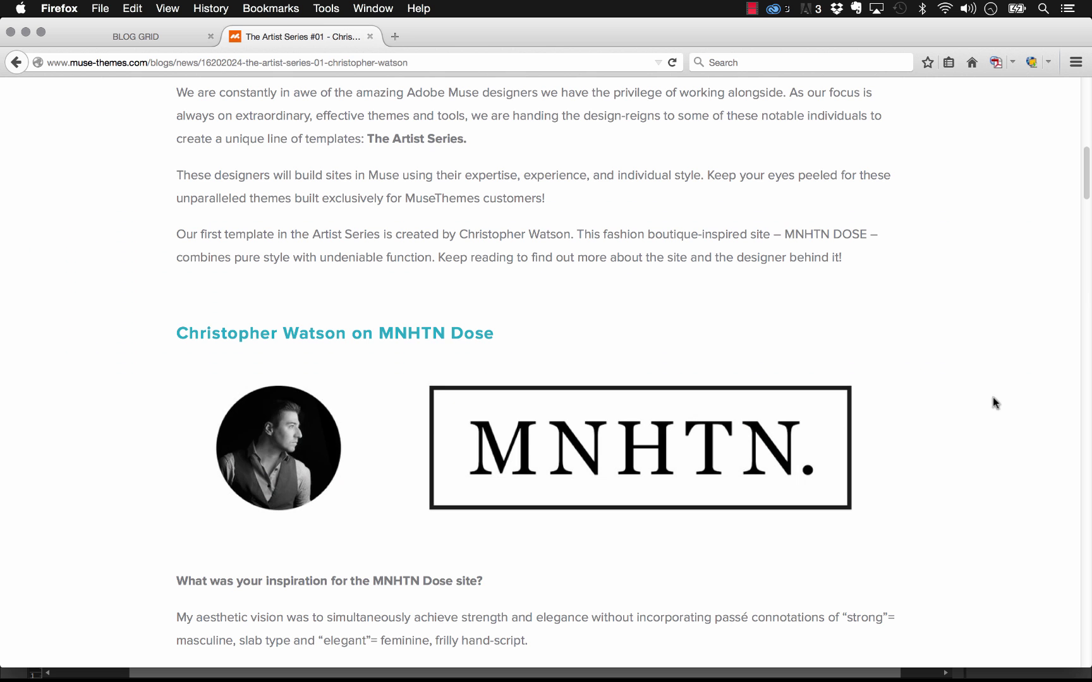
scroll(1086, 156, "up", 1)
left_click_drag(1086, 156, 1078, 259)
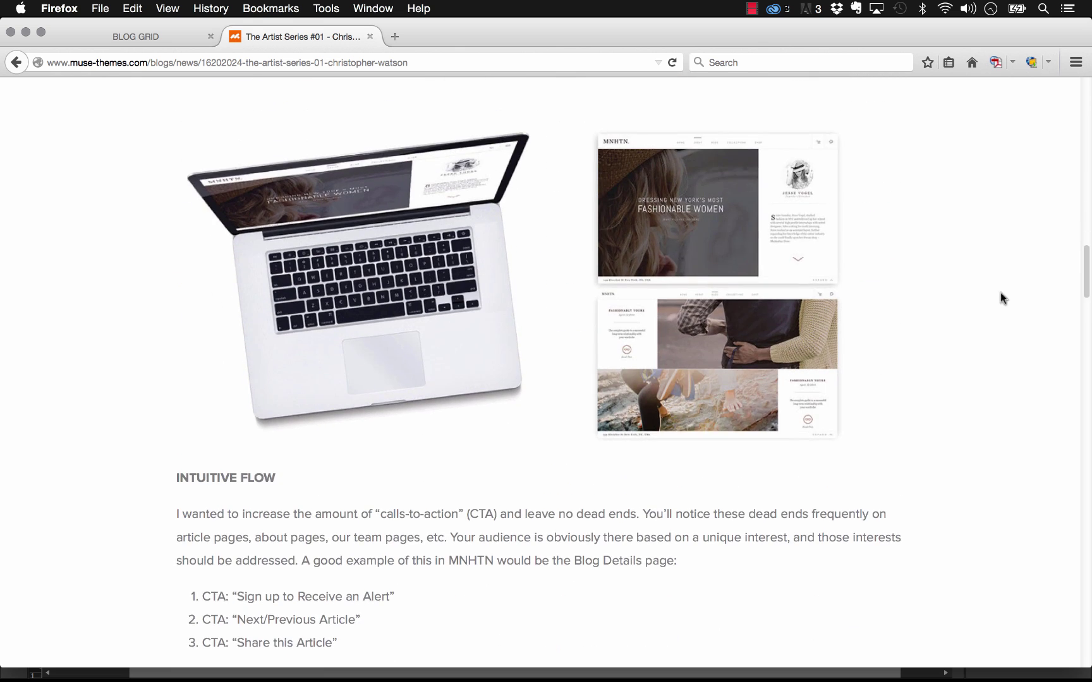
scroll(1000, 293, "up", 4)
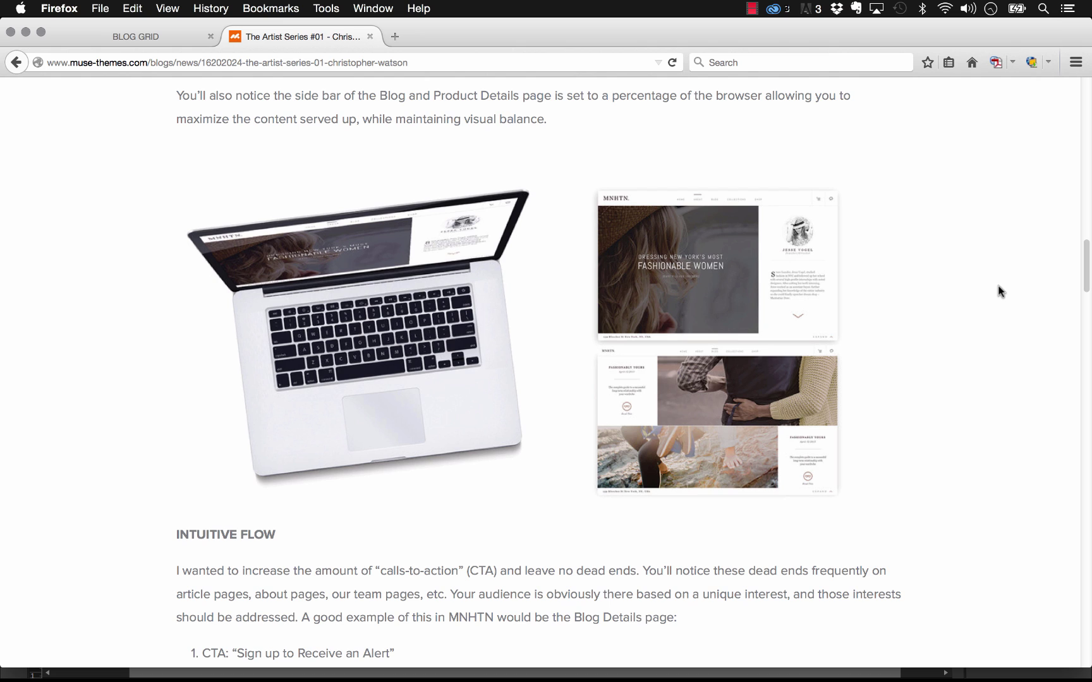
scroll(997, 256, "down", 10)
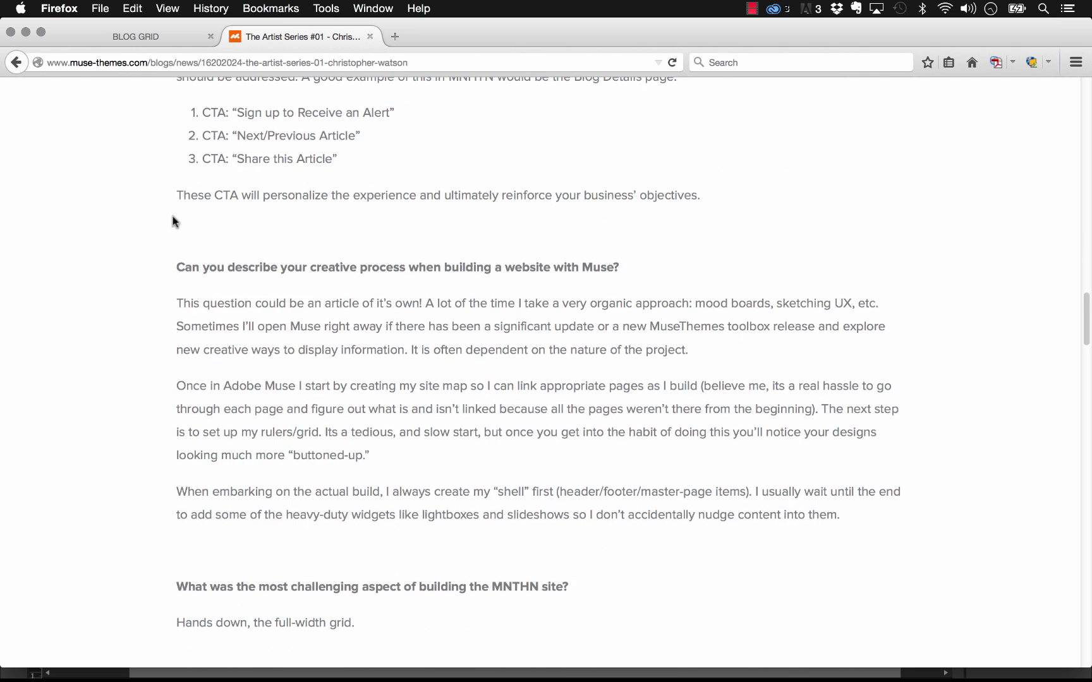
scroll(175, 221, "up", 15)
left_click(154, 36)
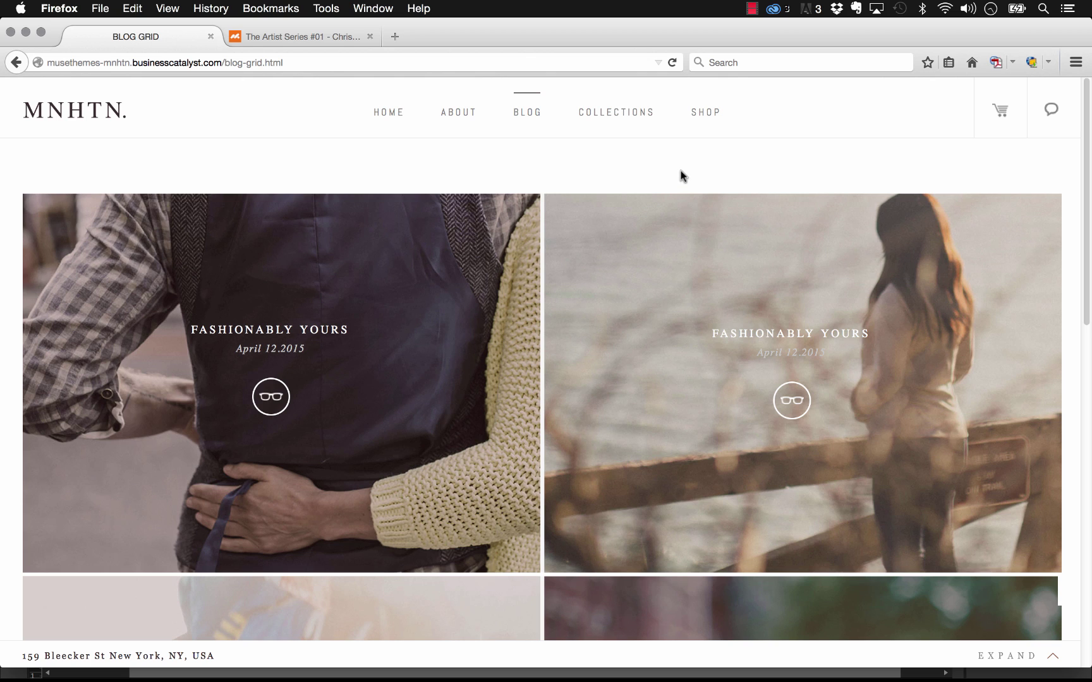